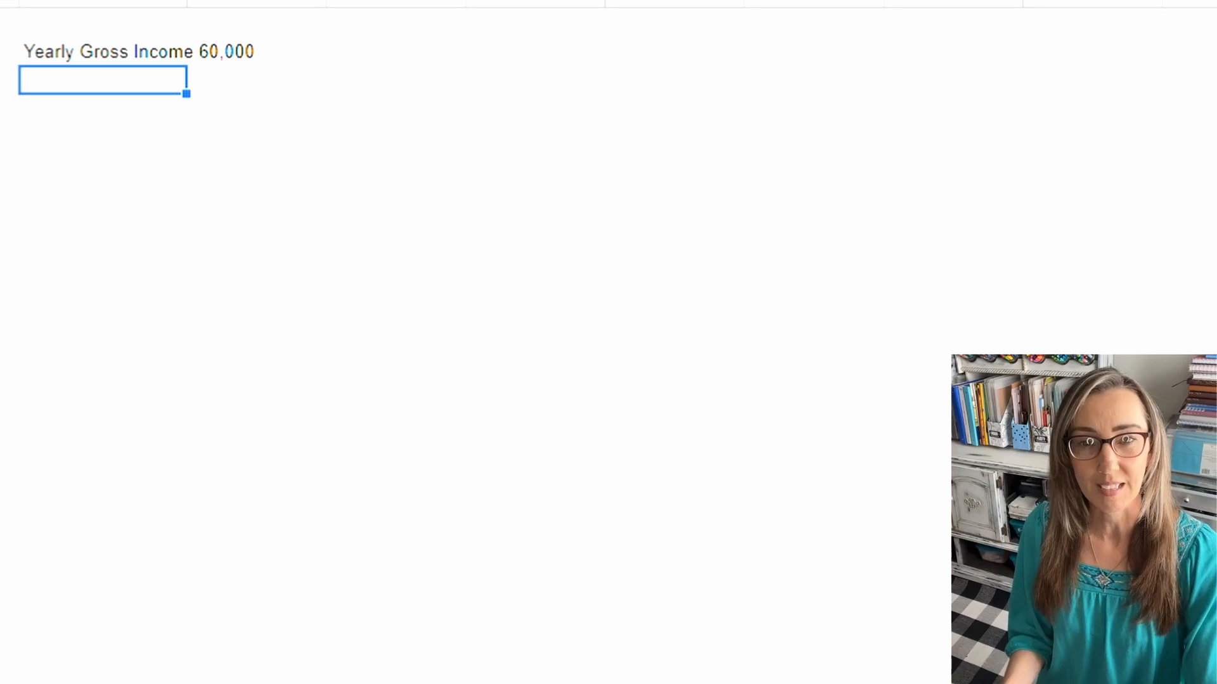
Step: Enter "Monthly Income 4,000" in the cell directly below the yearly gross income line
text(Monthly)
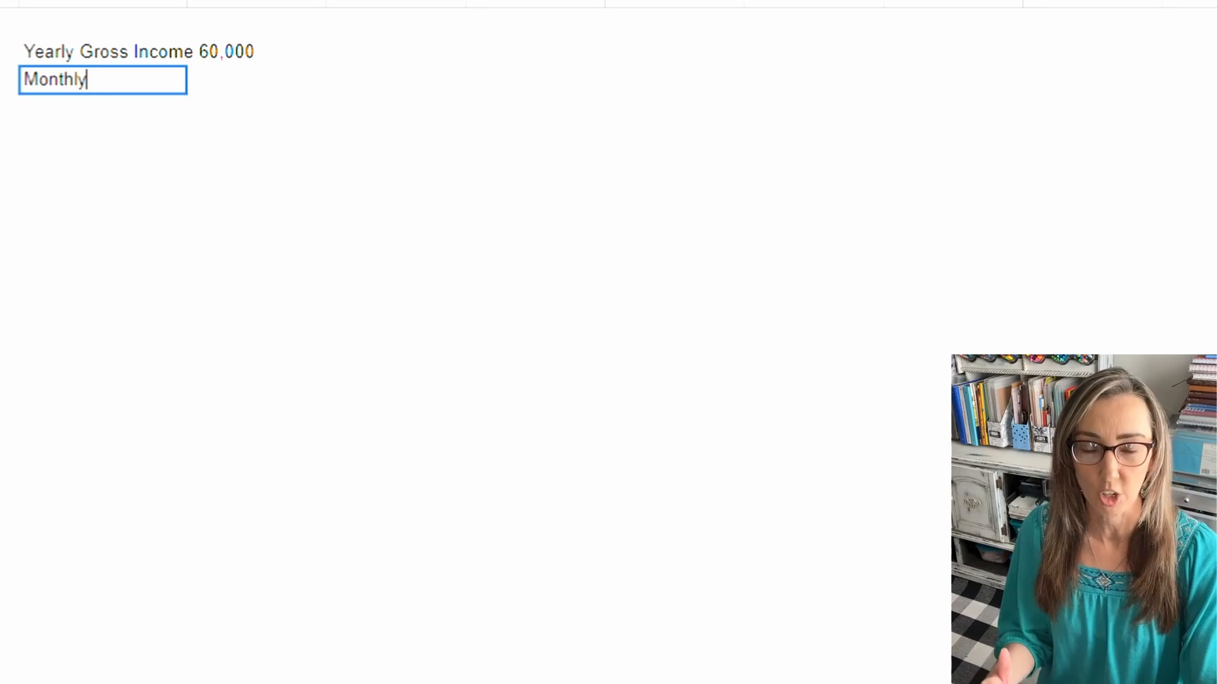
text( Income)
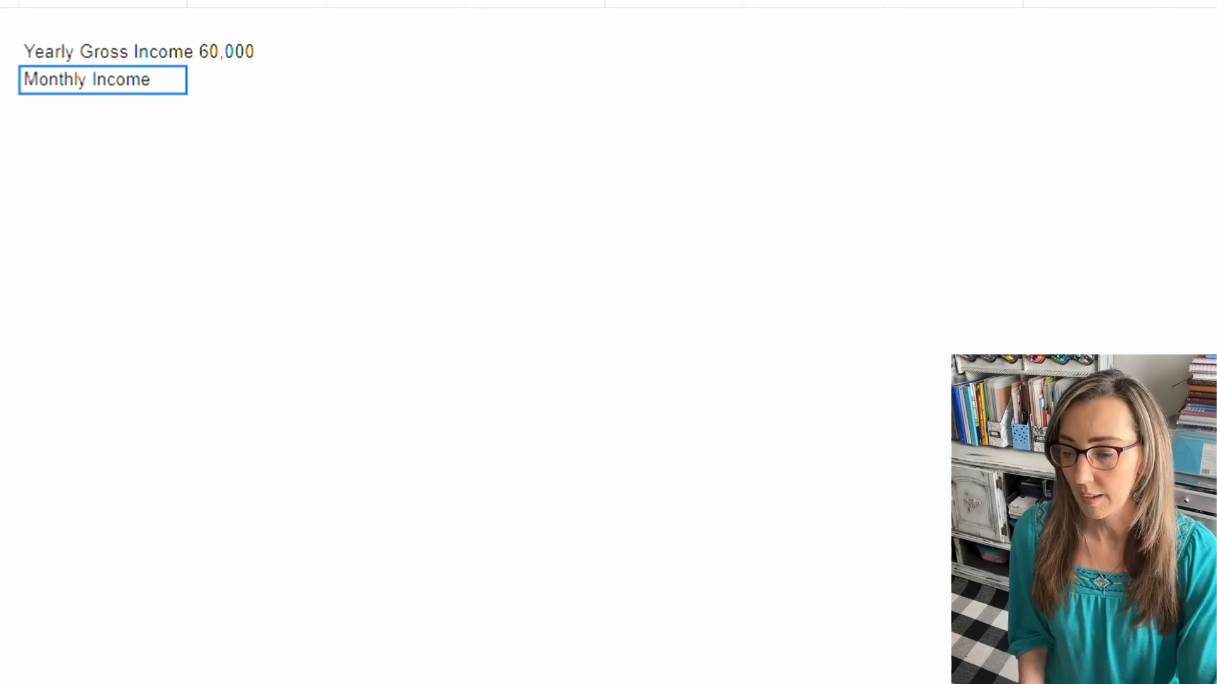
text( 4,000)
key(Return)
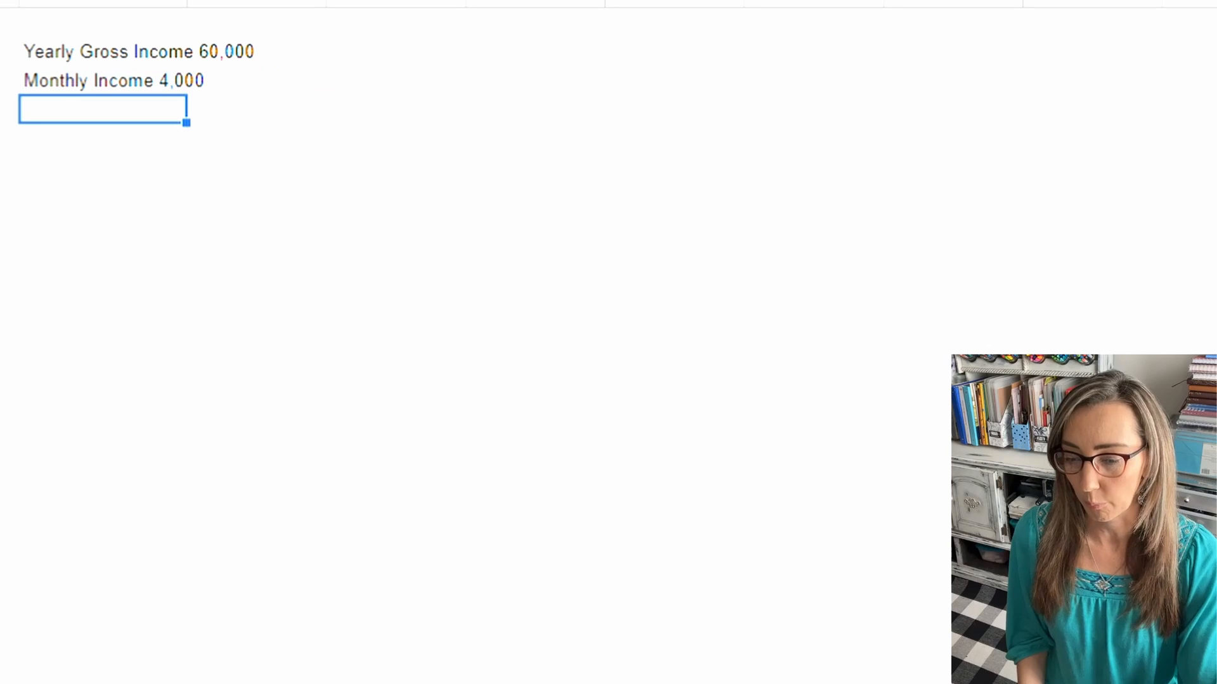
Step: Add the label "Housing" in the first column, leaving two blank rows below the monthly income line
key(Return)
key(Return)
key(Return)
key(Return)
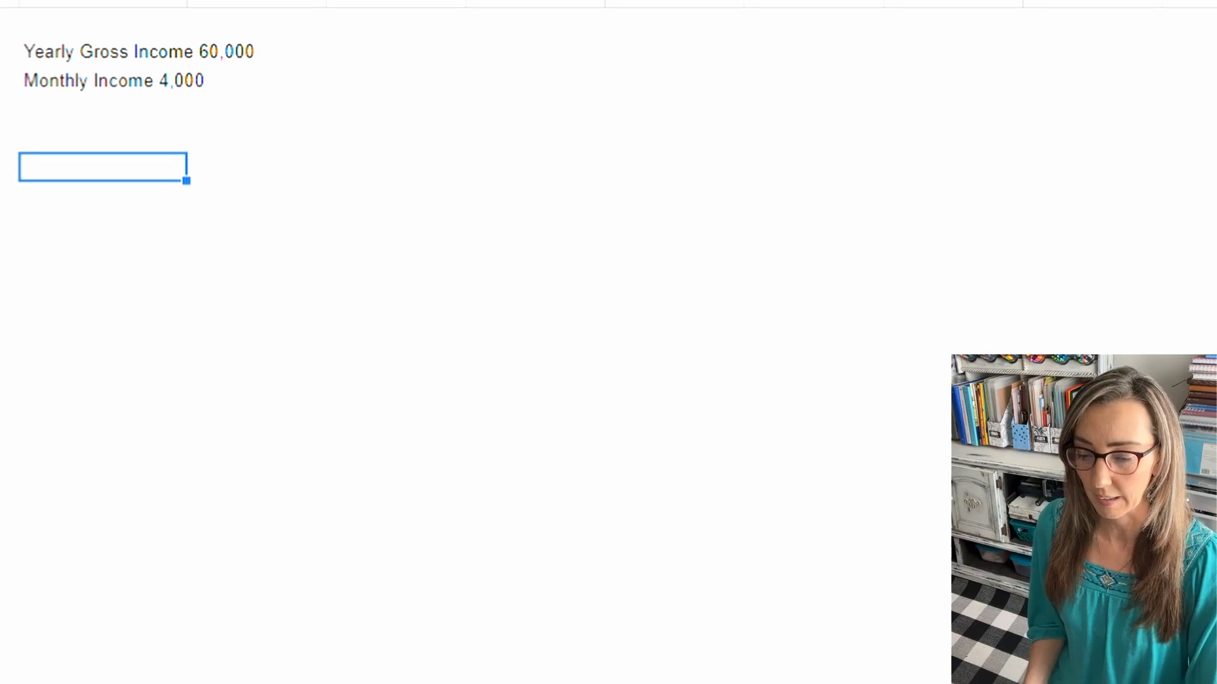
text(House)
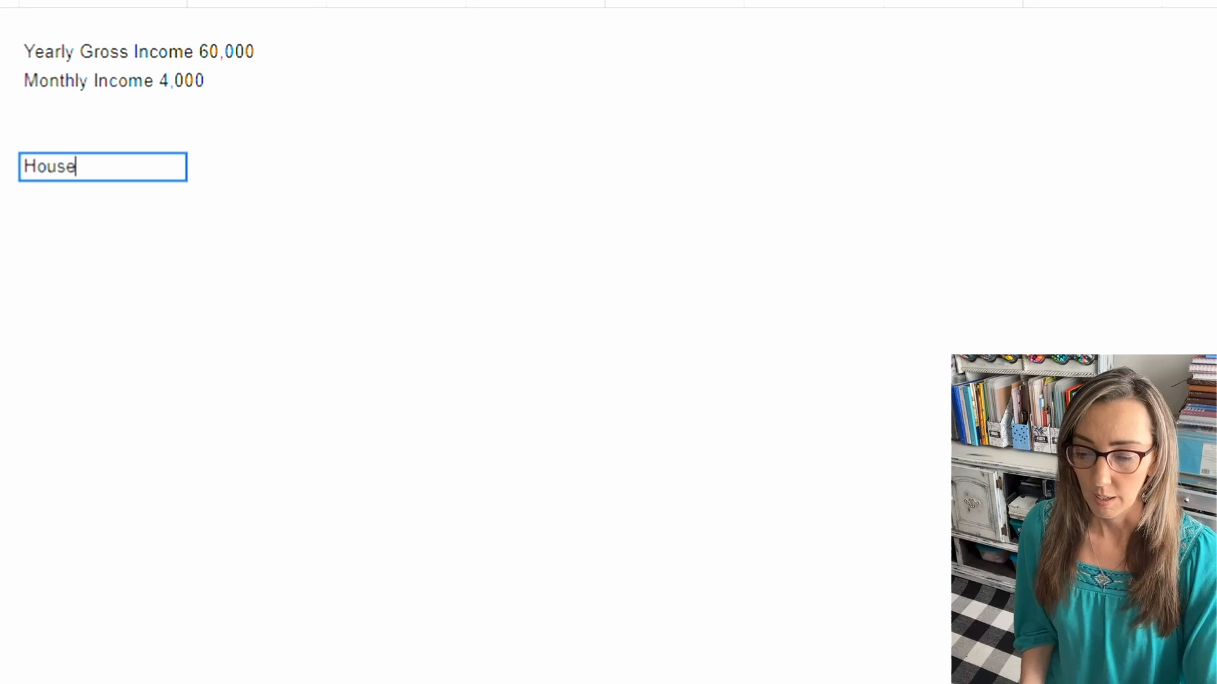
key(BackSpace)
text(ing)
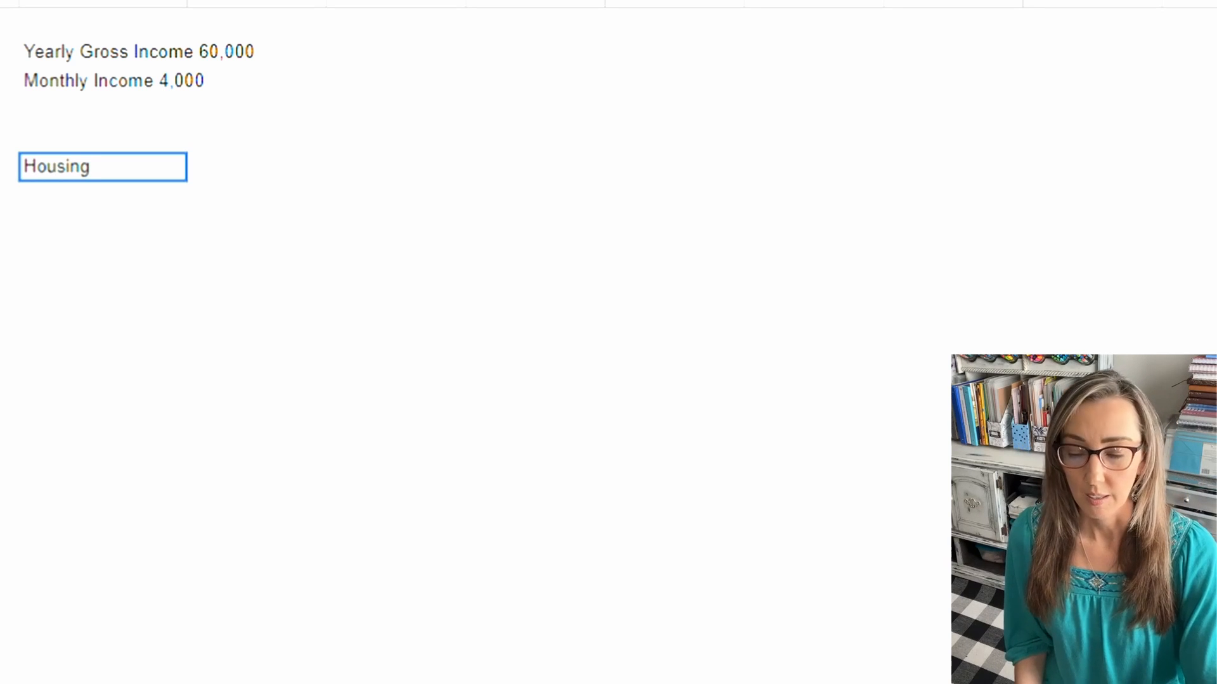
key(Tab)
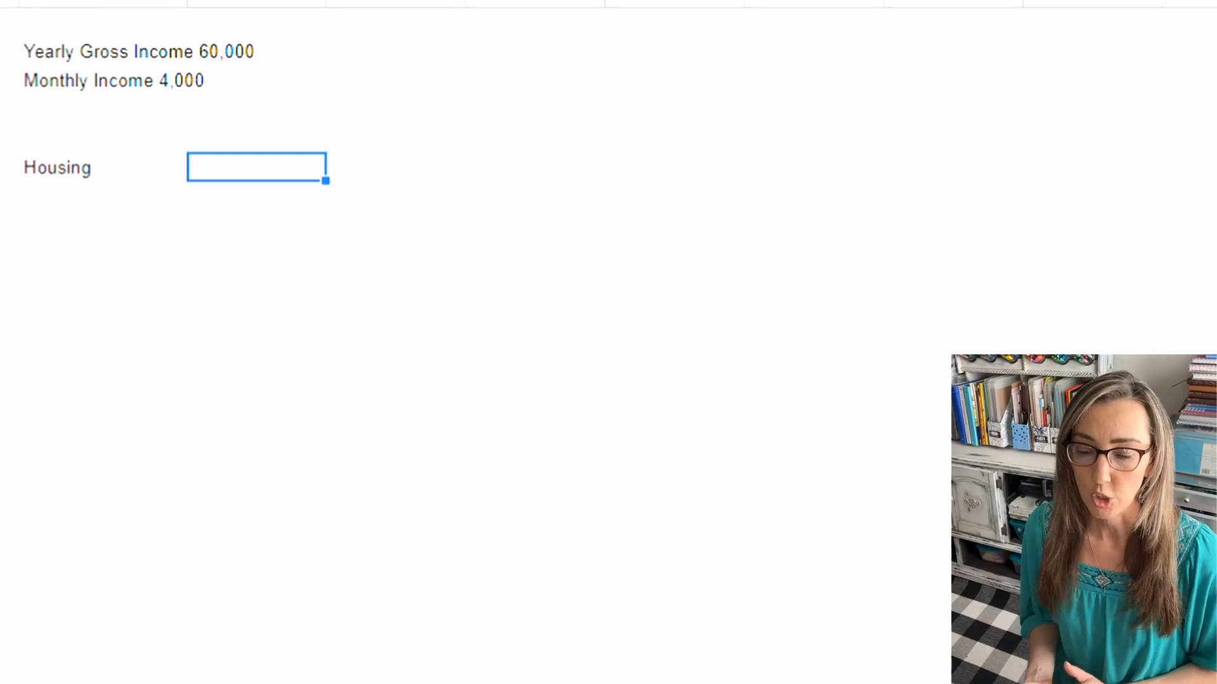
Step: Enter the guideline "Less than 25% of Gross Income" in the cell beside the Housing label
text(Less than)
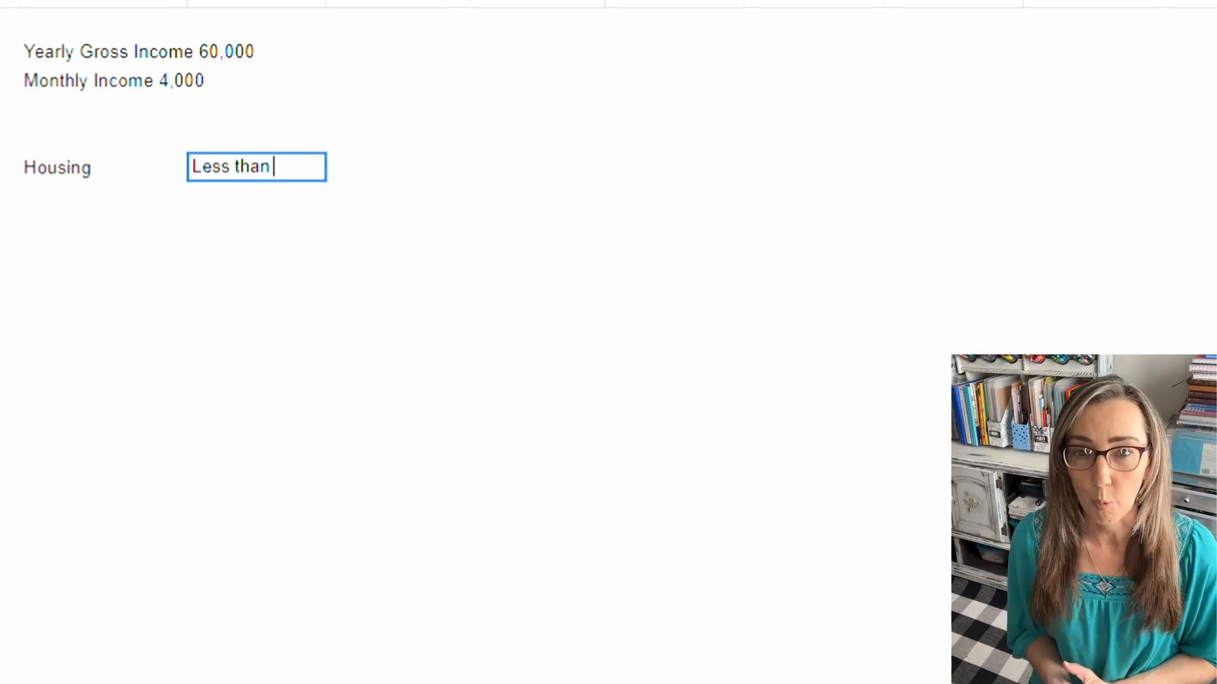
text( 25% )
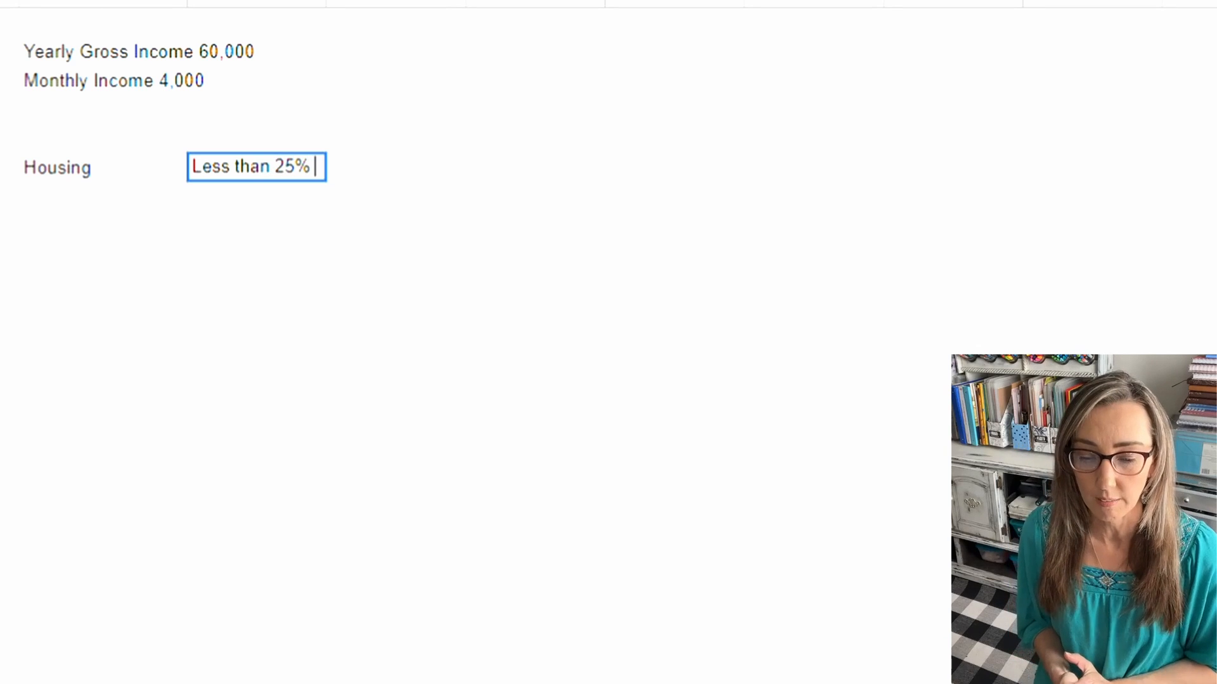
text(of )
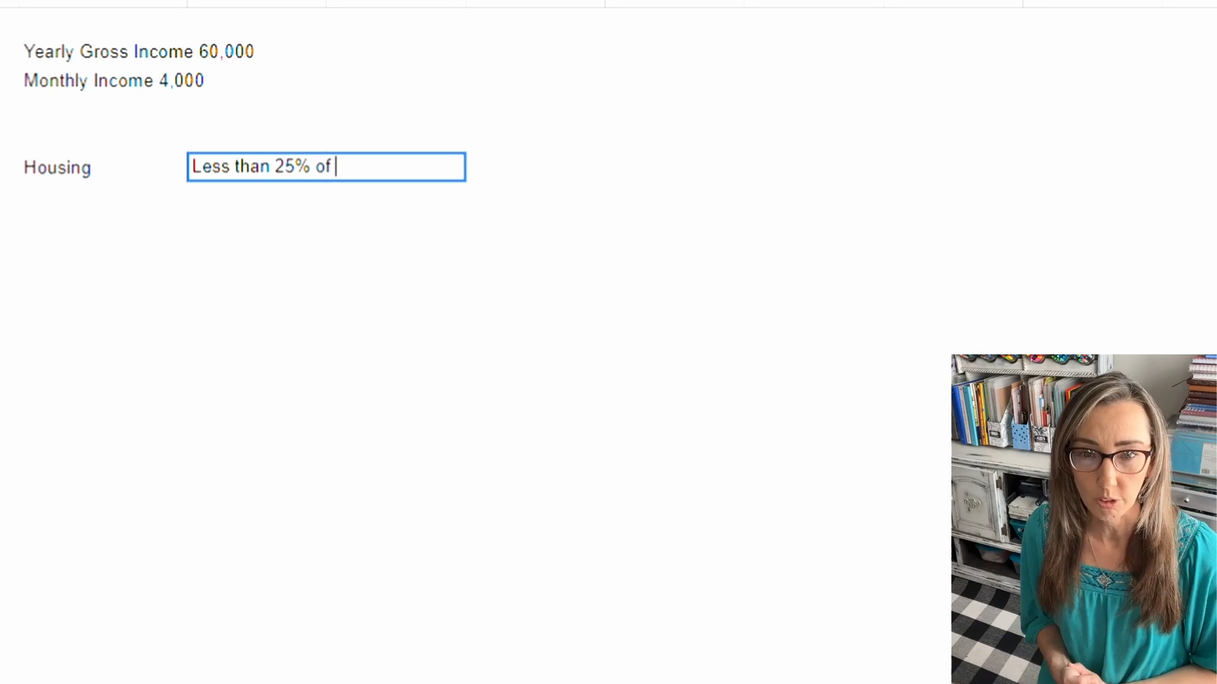
text(Gross )
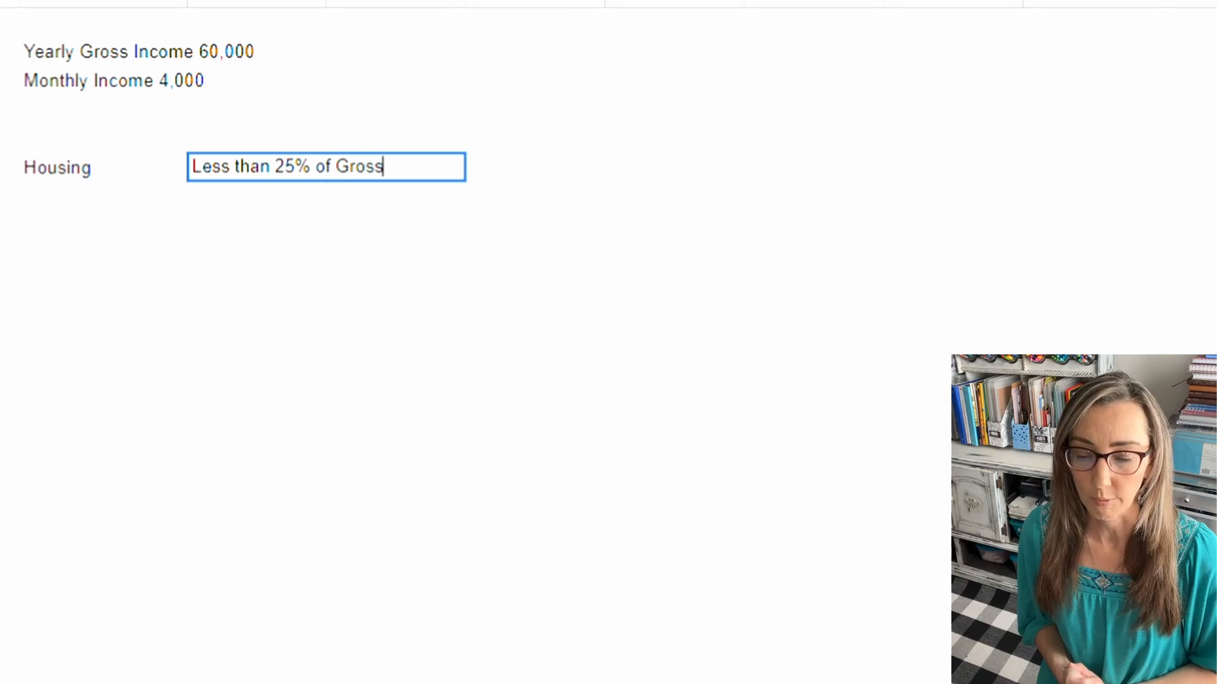
text(Income)
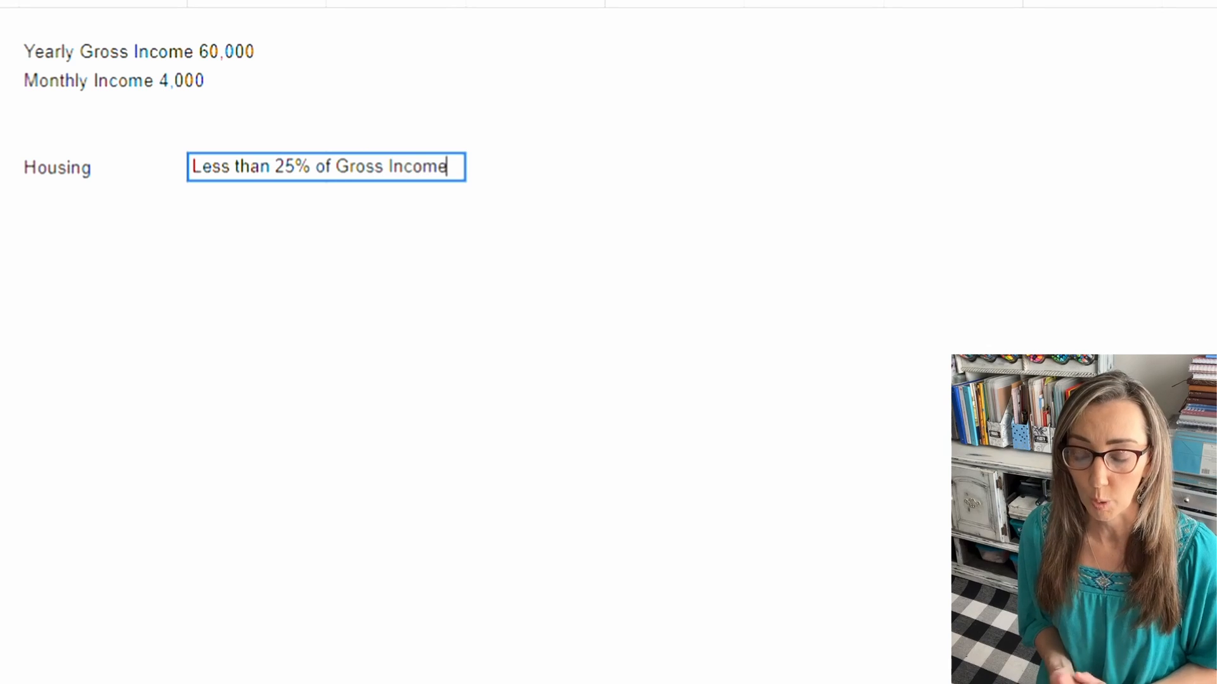
key(Tab)
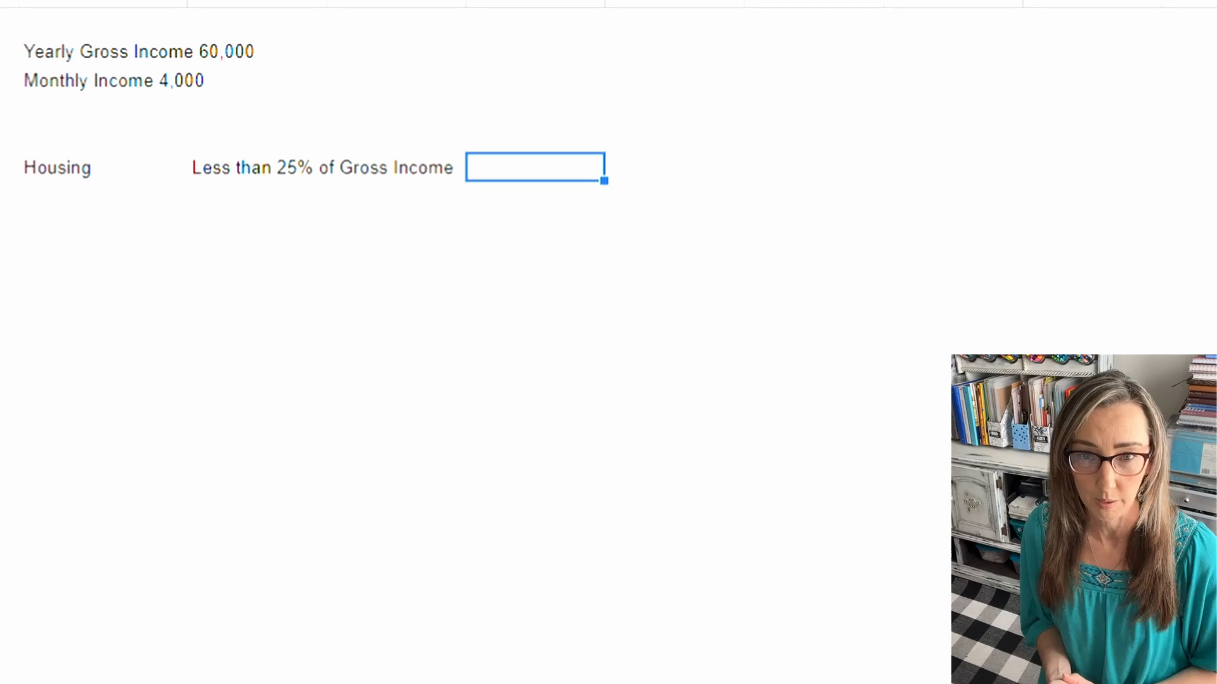
Step: Enter $1250.00 as the Housing amount after its guideline text and note "max budget" in the cell beside it
text($)
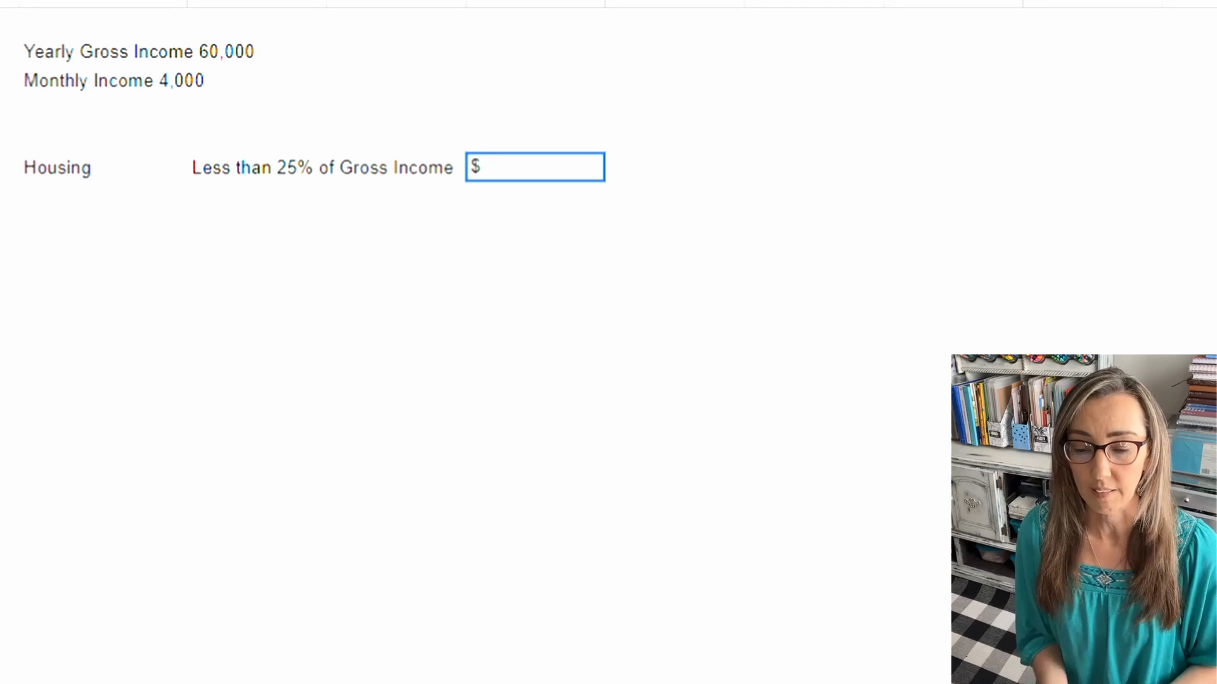
text(1250.00)
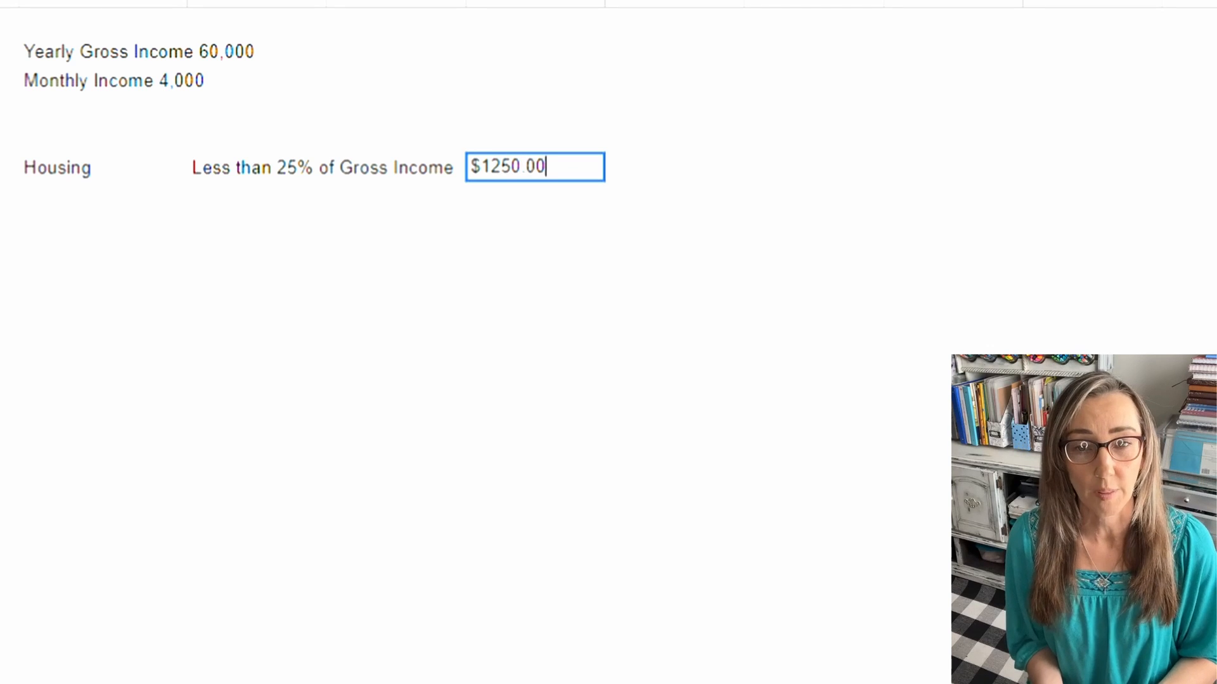
key(Return)
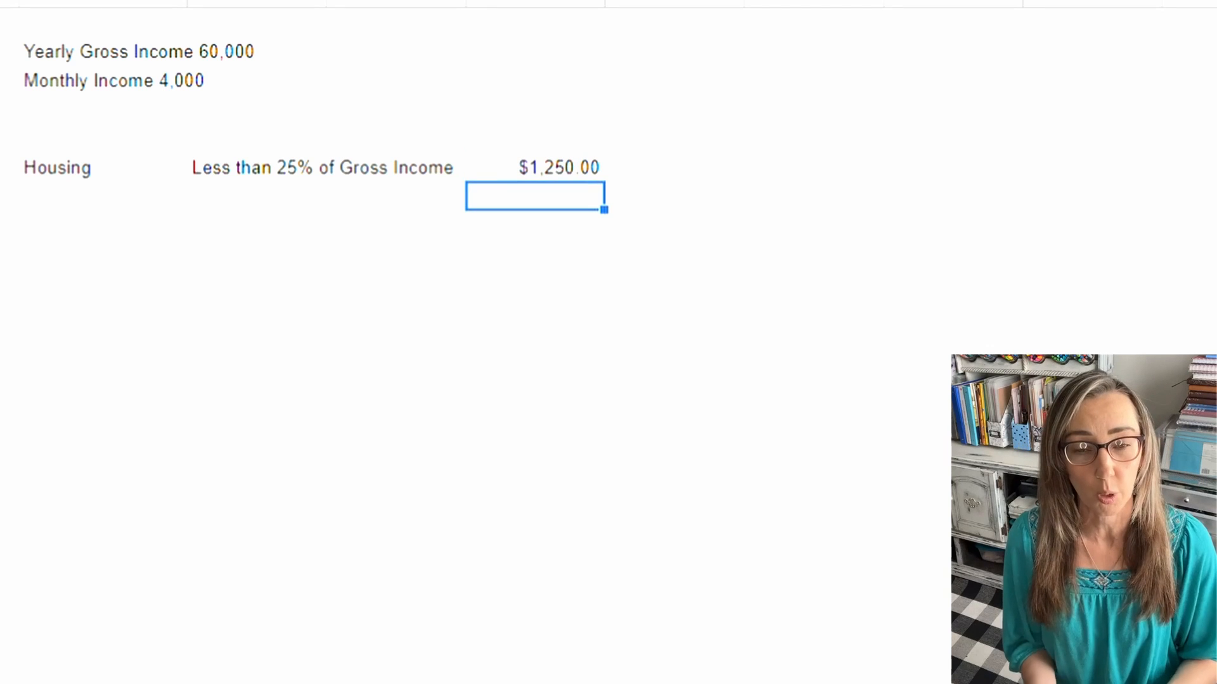
click(103, 195)
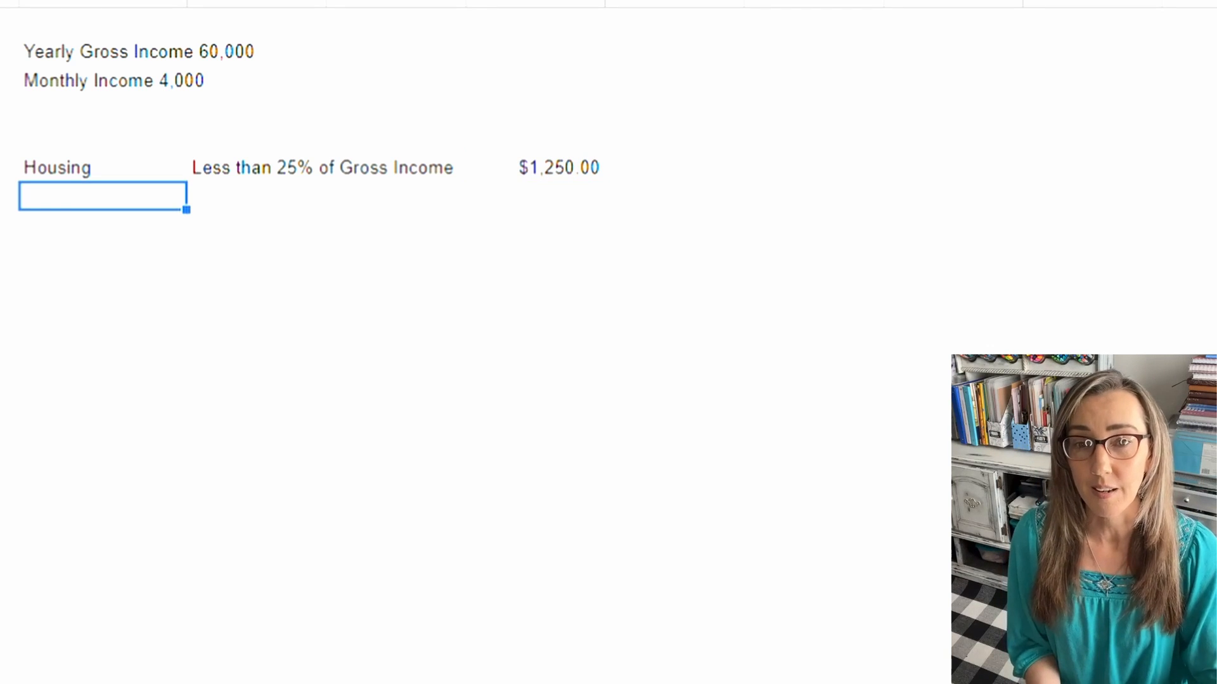
click(675, 167)
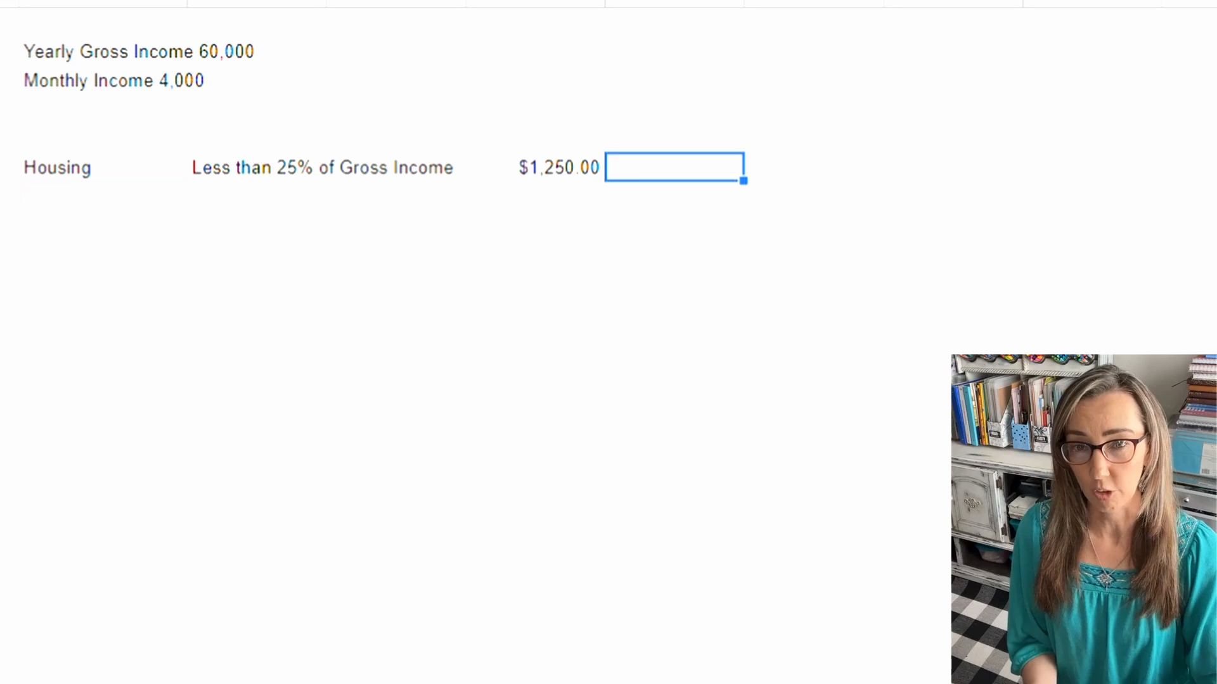
text(max budget)
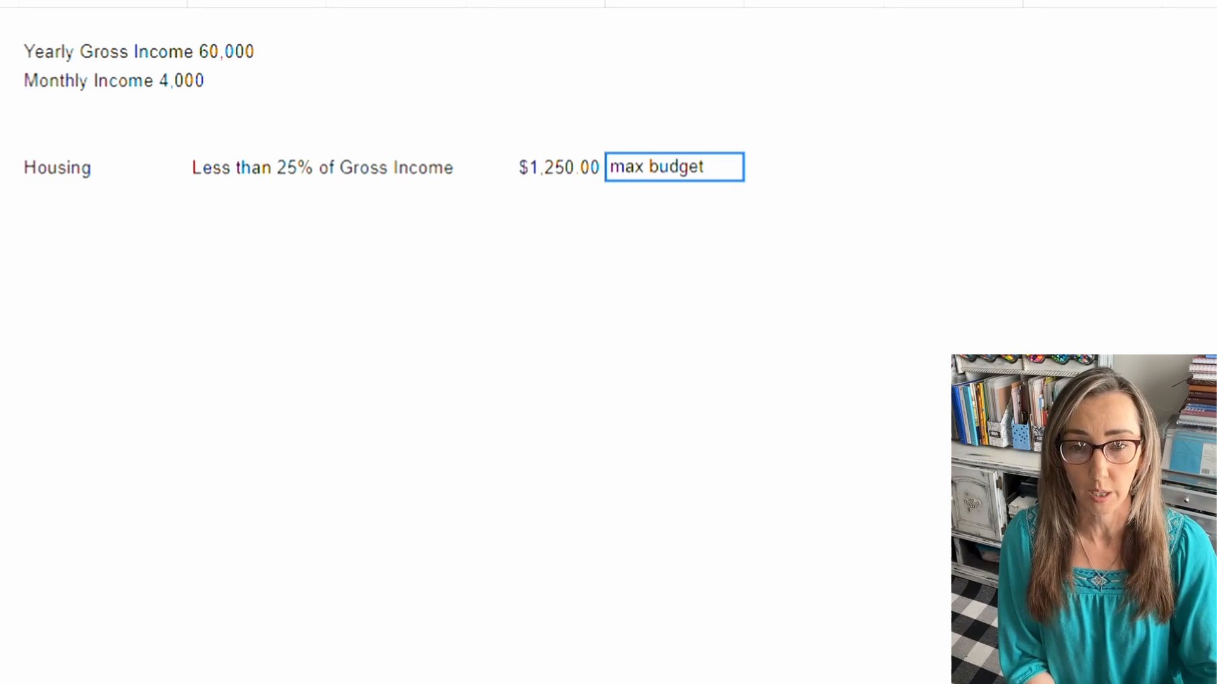
key(Return)
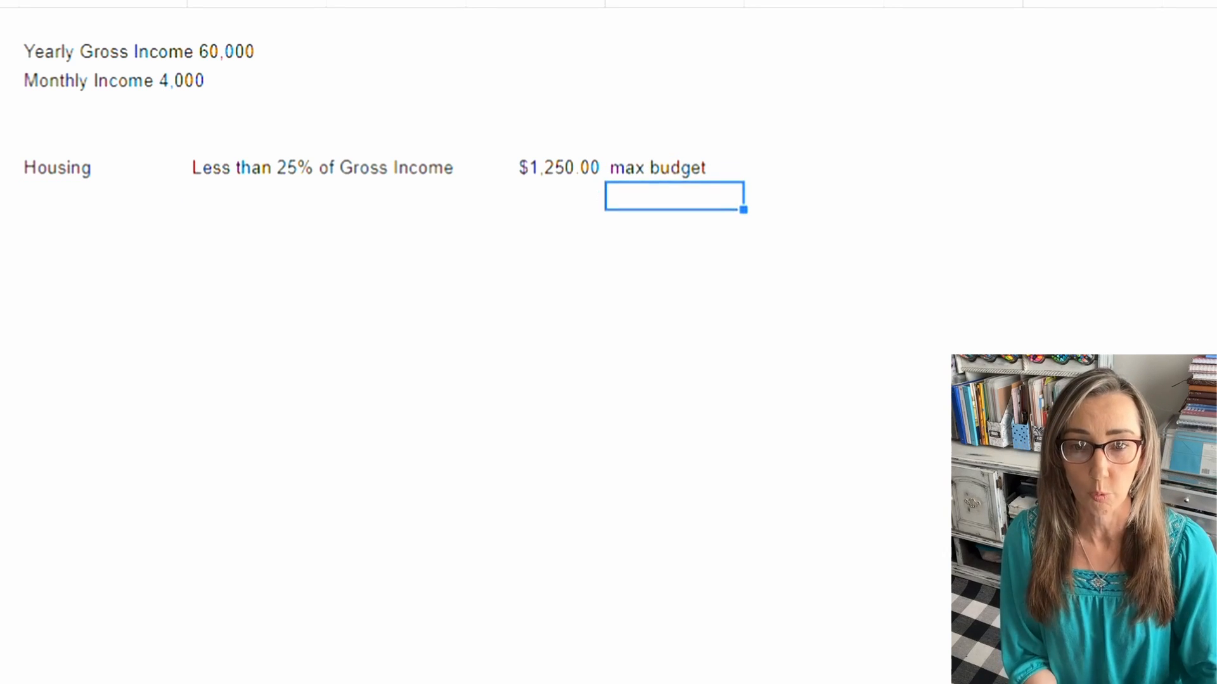
Step: Add the label "Car Payment" in the first column, directly below Housing
click(103, 196)
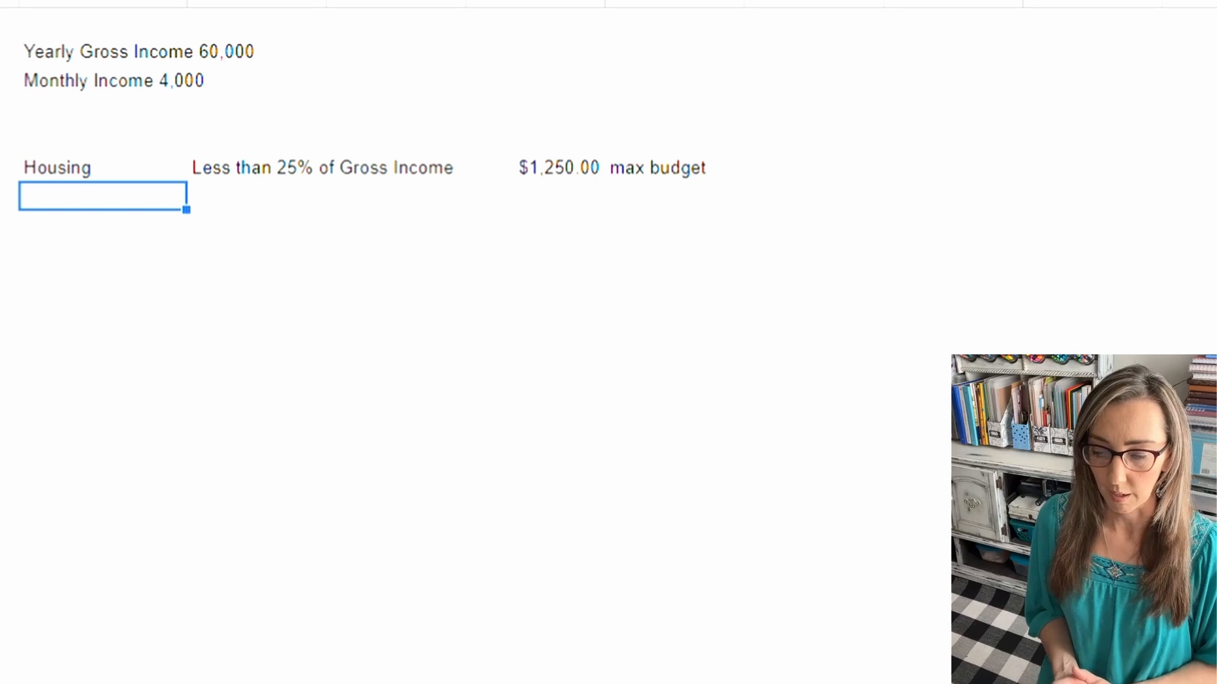
text(Car )
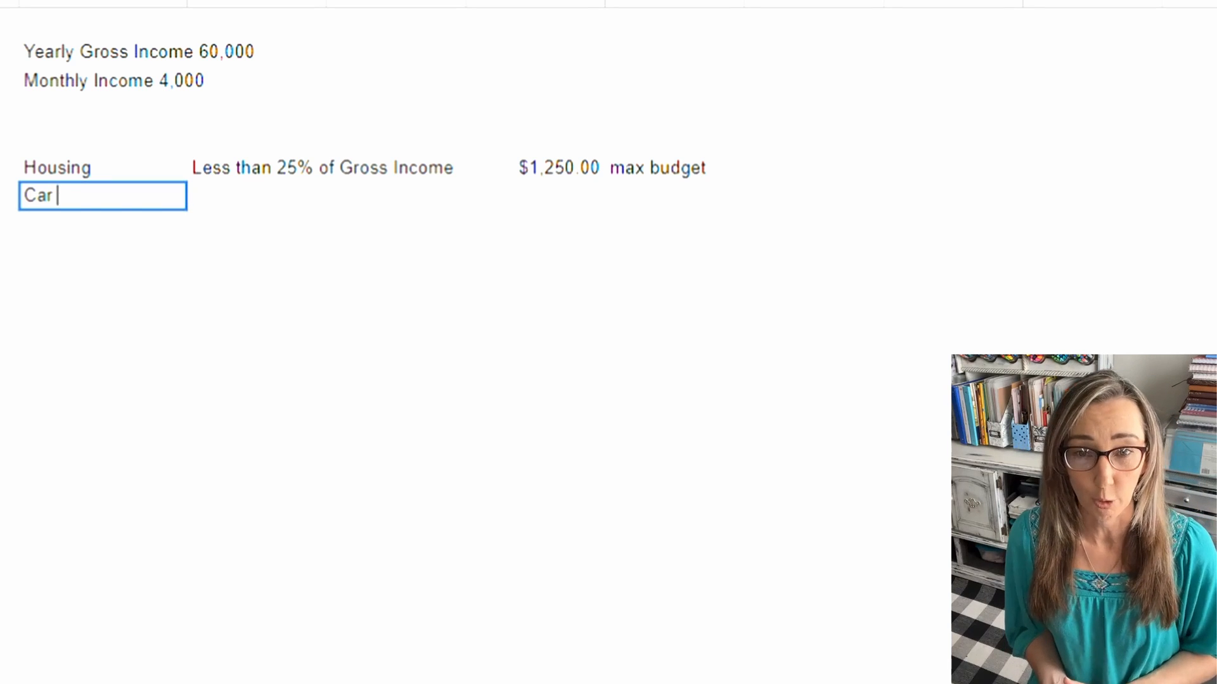
text(Paymen)
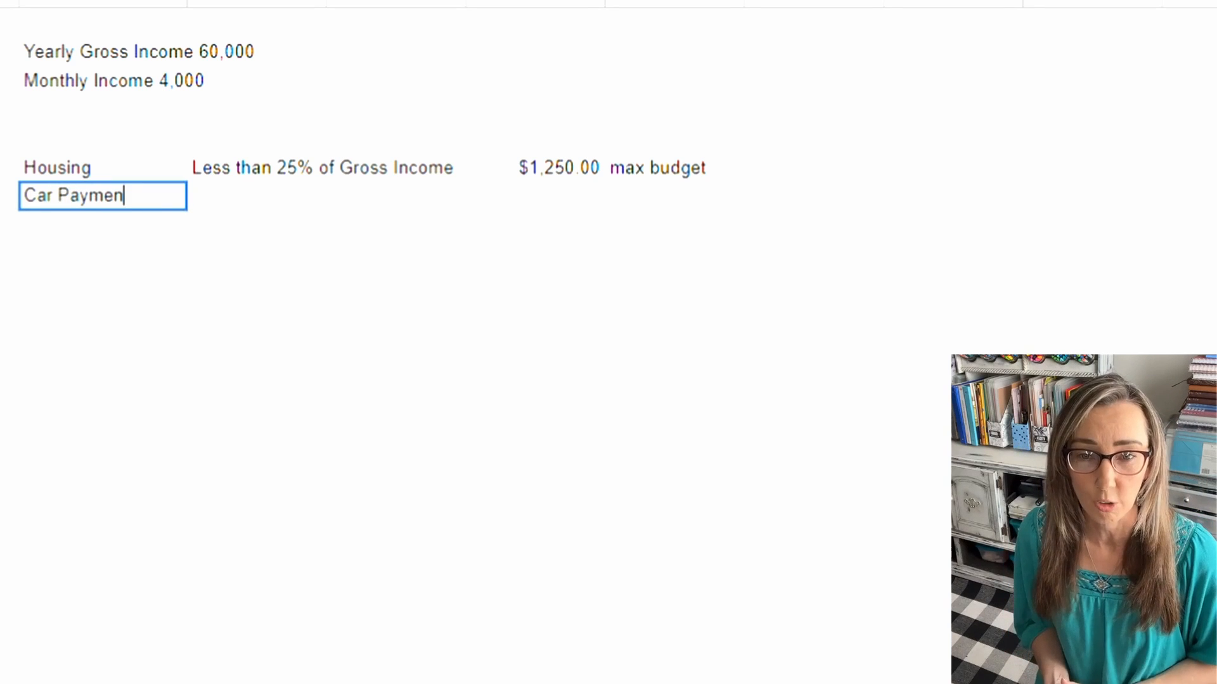
text(y)
key(BackSpace)
text(t)
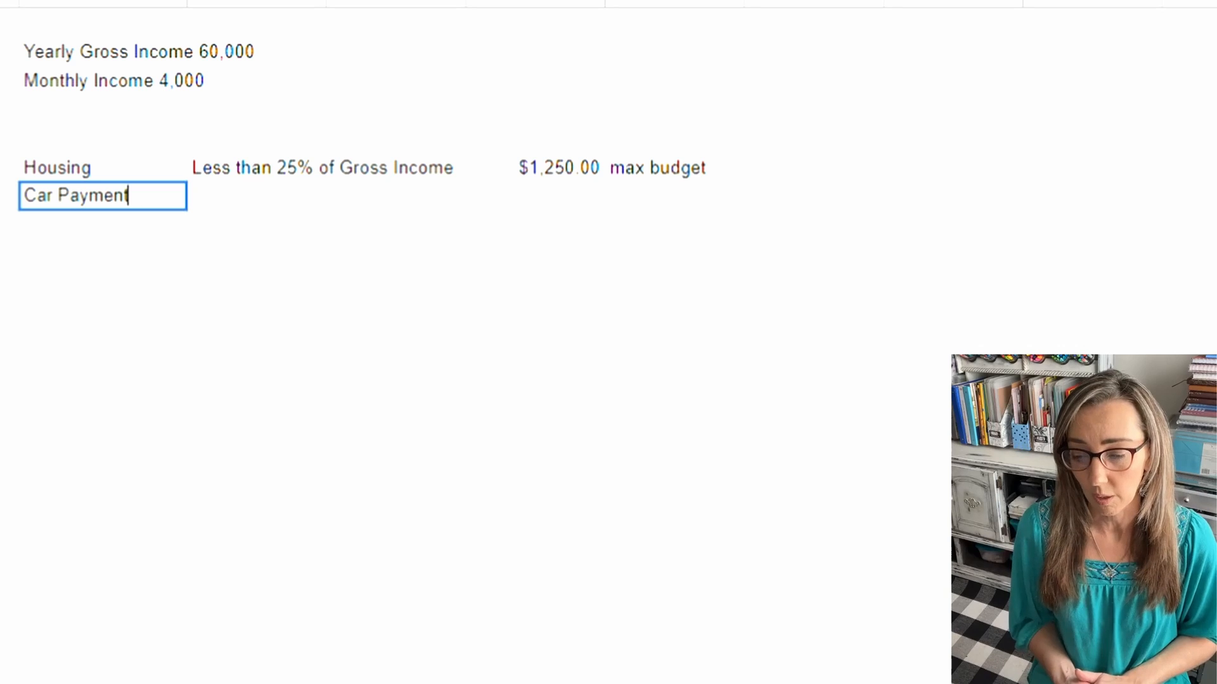
Step: Enter "Less than 50% of Yearly Gross Income" in the Car Payment row, one column beyond the "max budget" column
click(813, 195)
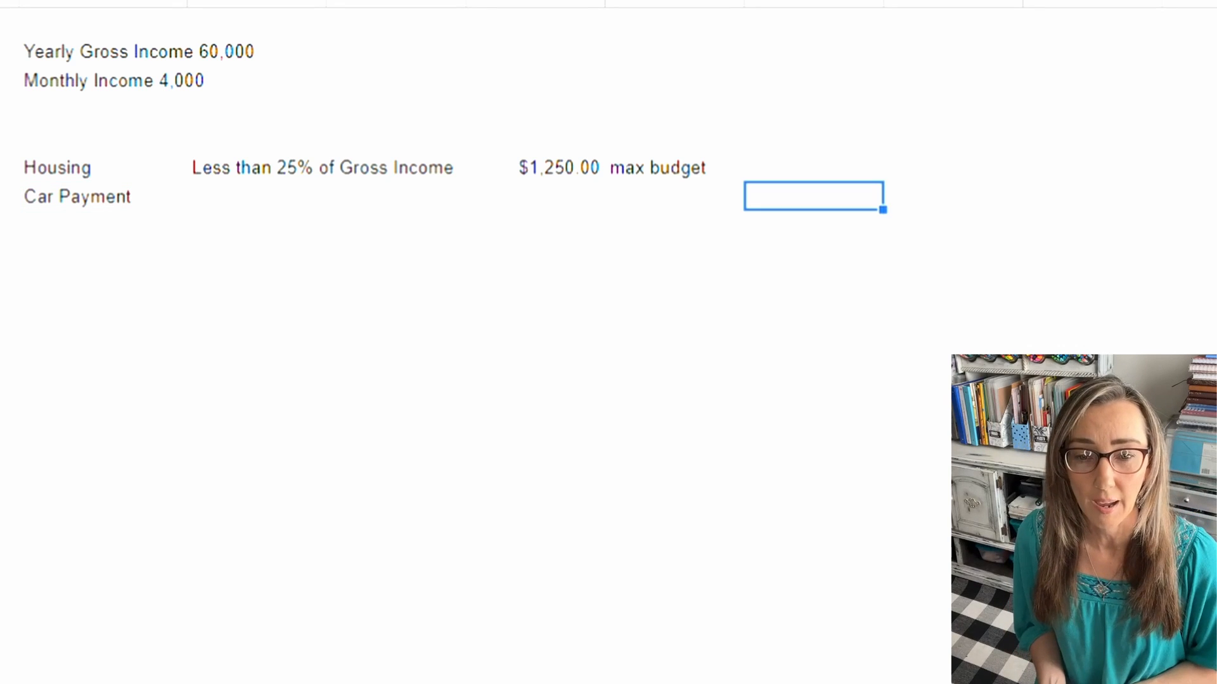
text(Less than)
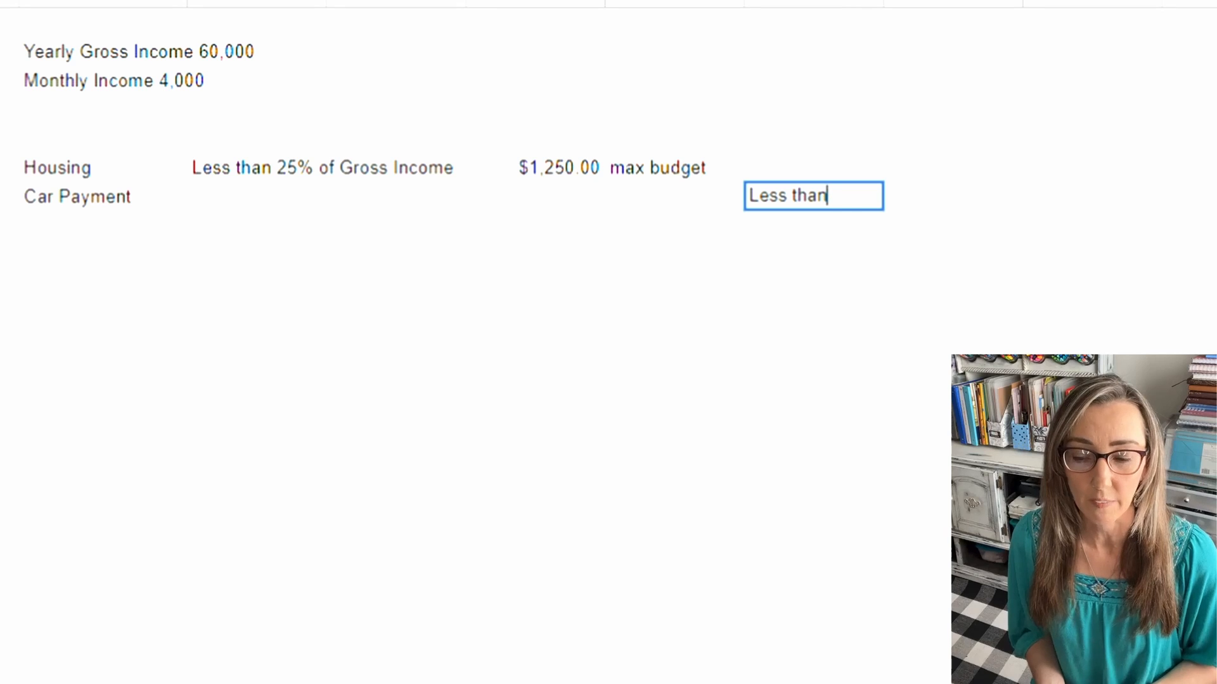
text(50%)
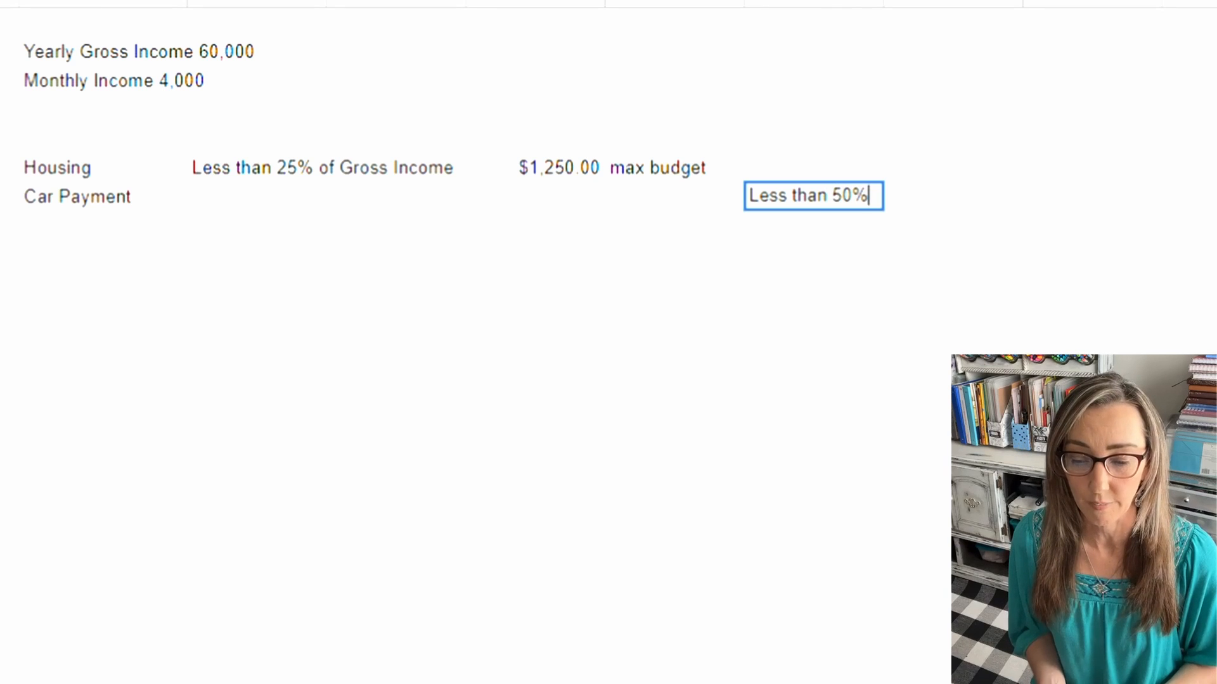
text( o)
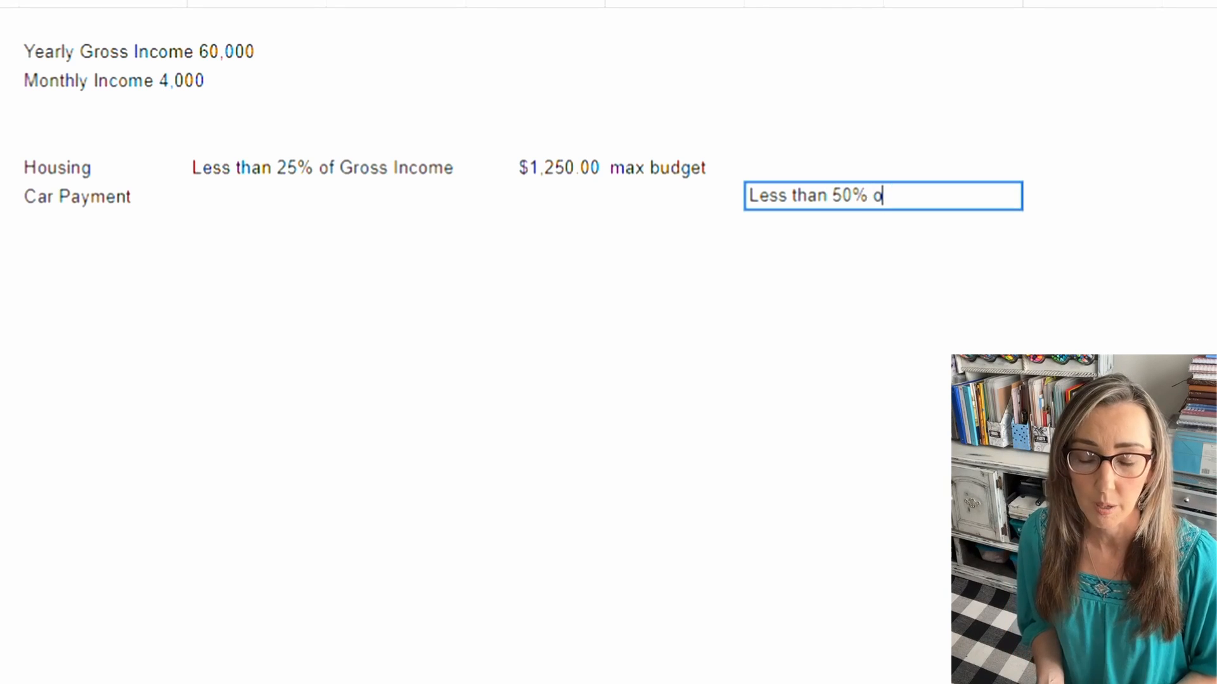
text(f Ye)
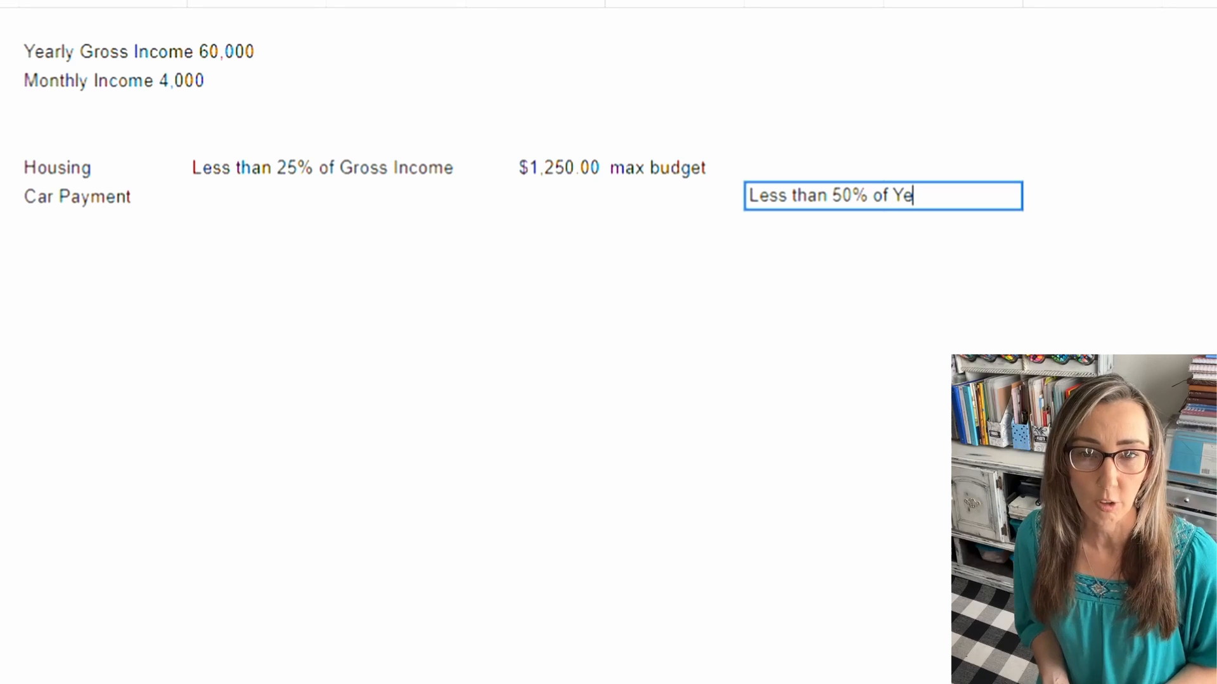
text(arly )
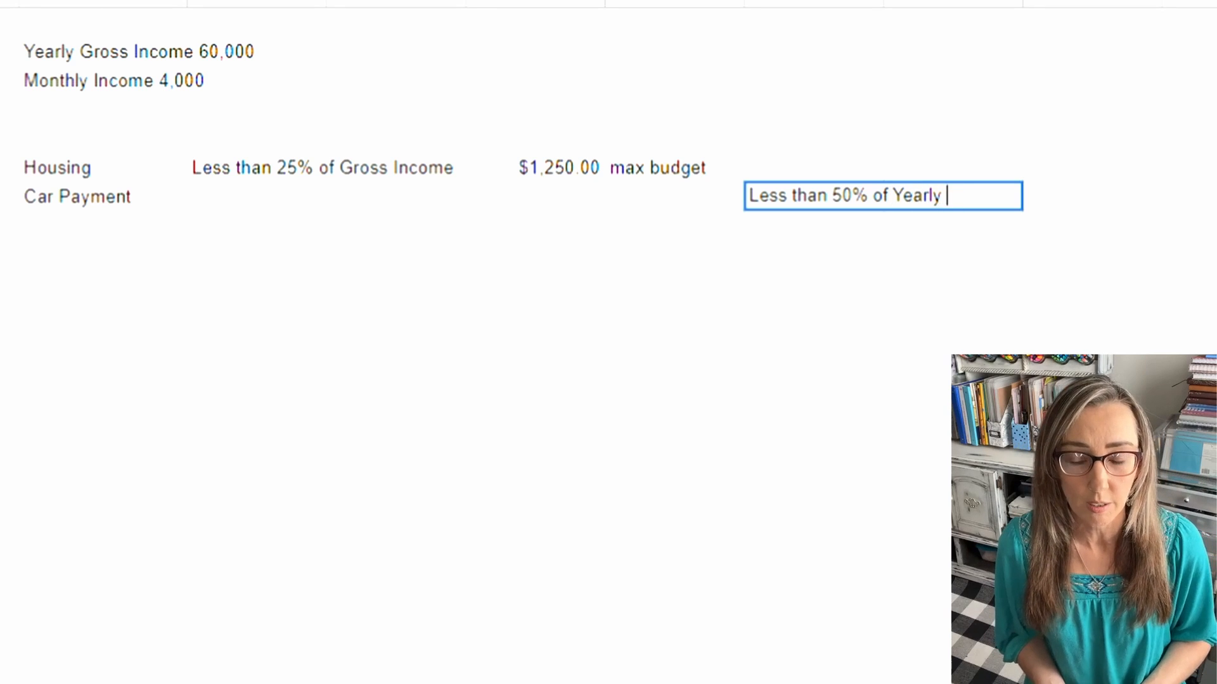
text(Gross Income)
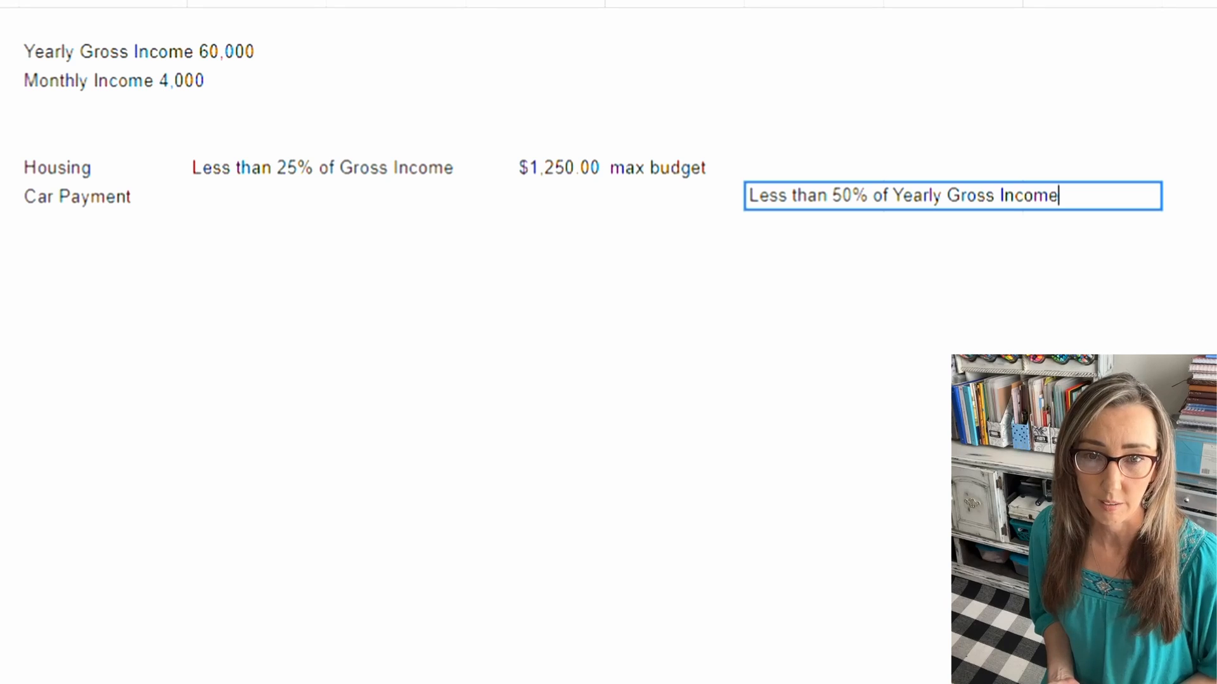
Step: Enter 30,000 in the third column of the Car Payment row
click(396, 196)
text(30)
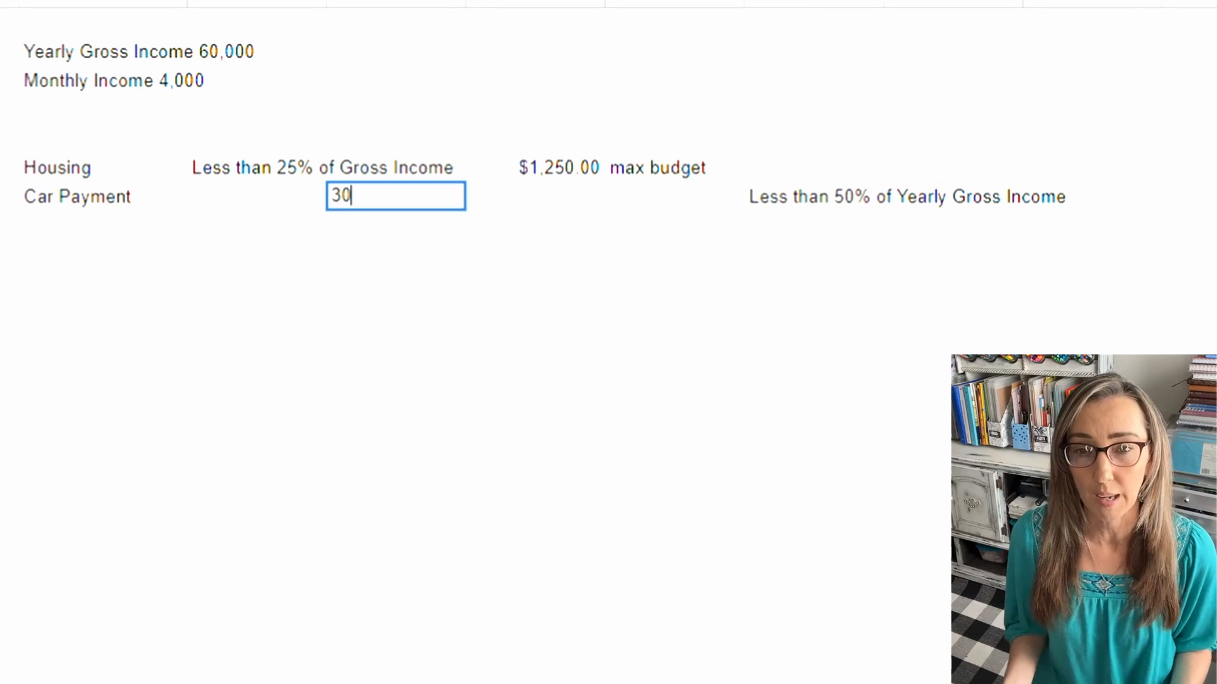
text(.000)
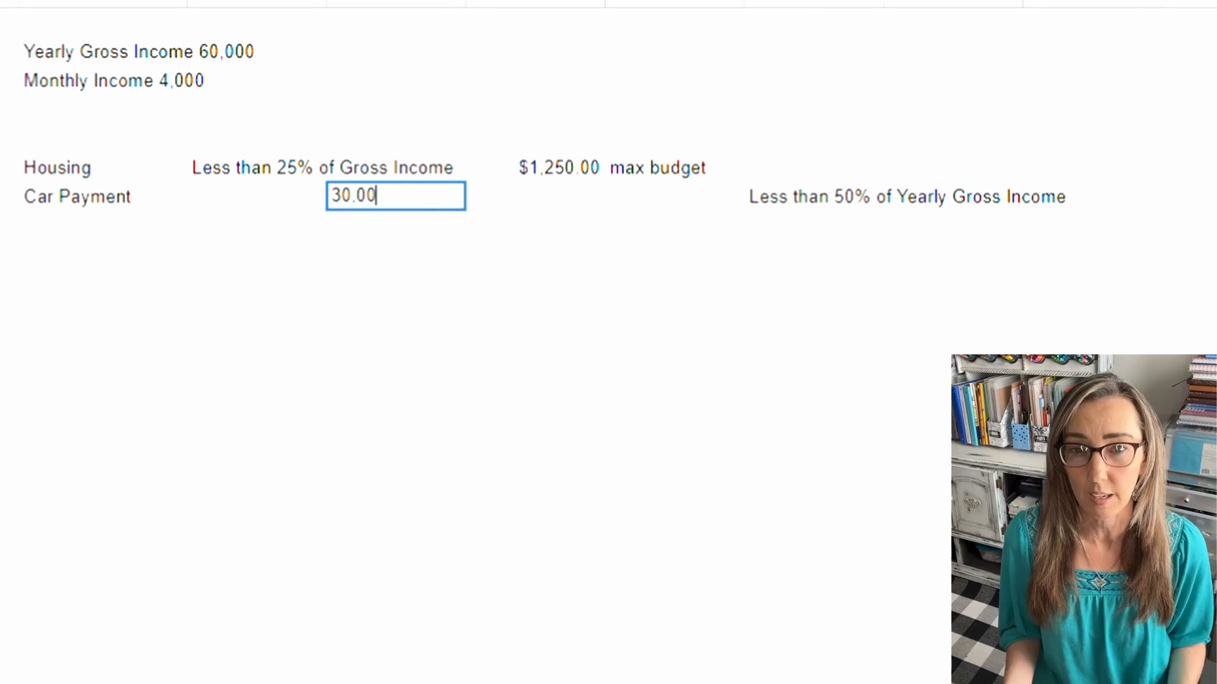
key(Return)
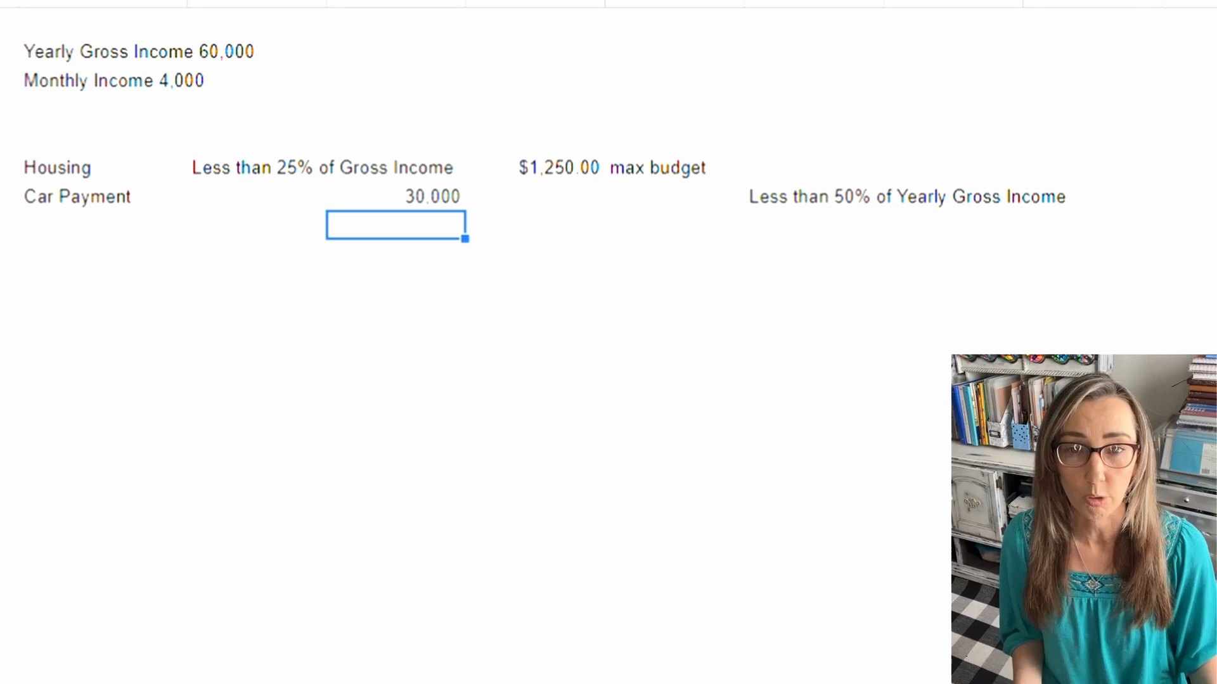
click(674, 197)
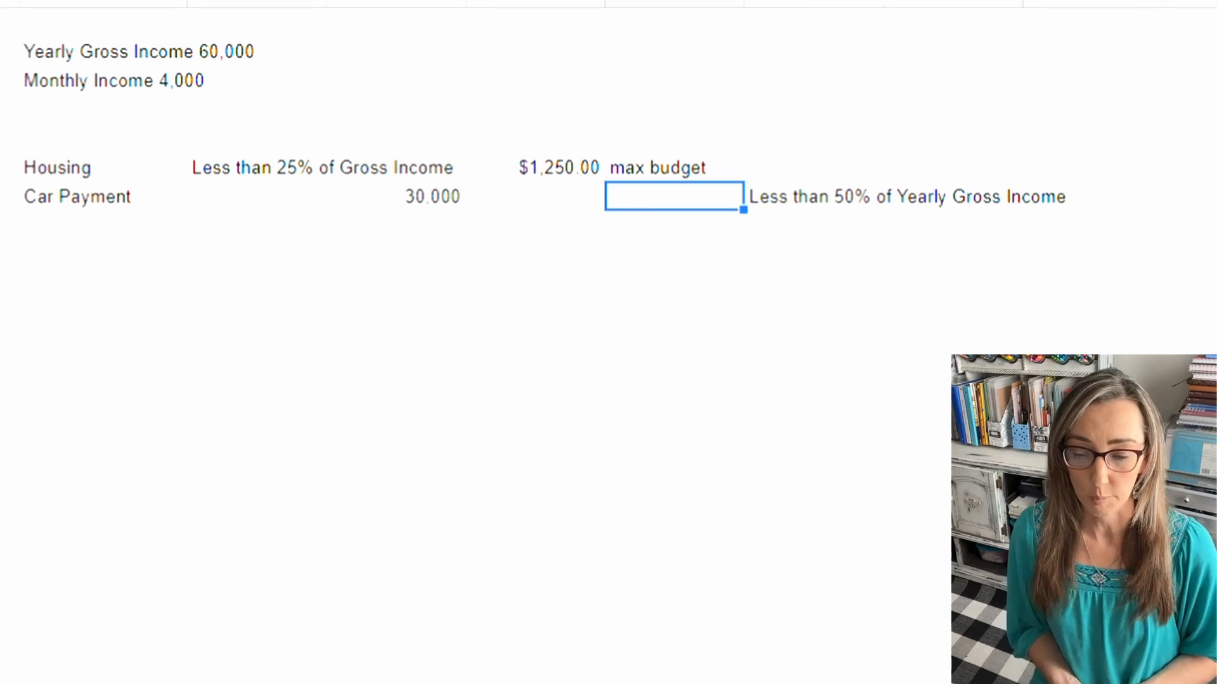
Step: Enter $500 as the Car Payment amount beneath the Housing amount and note "max budget" in the cell beside it
click(535, 196)
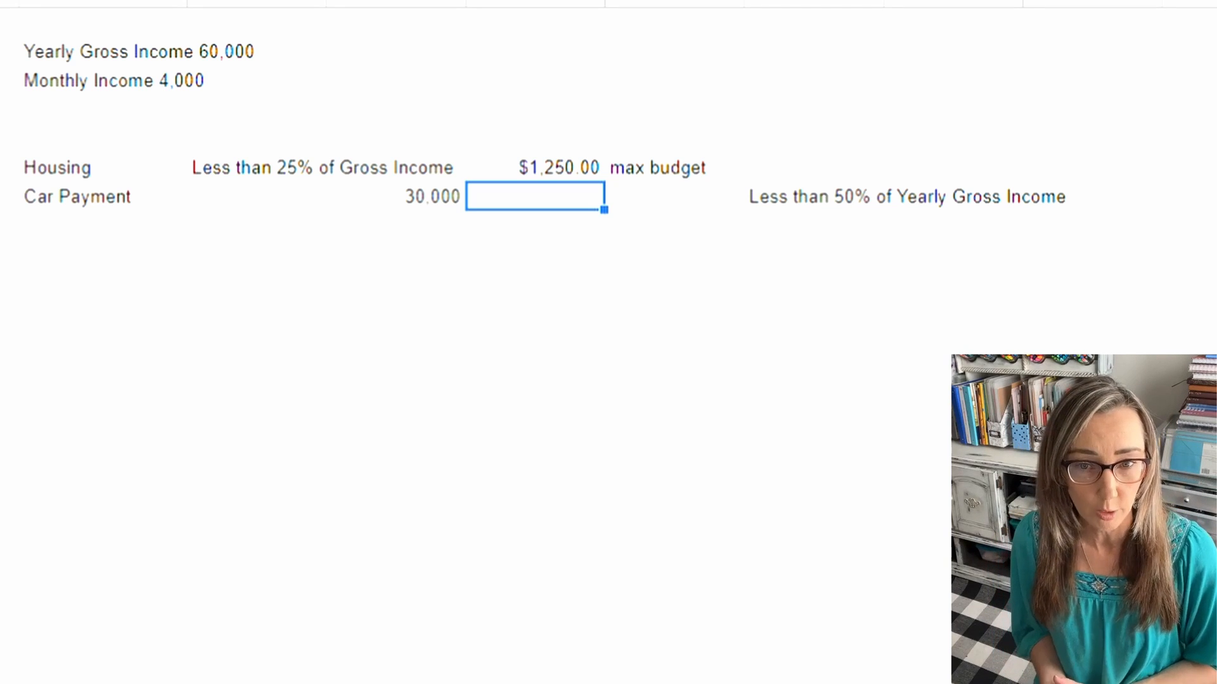
text($)
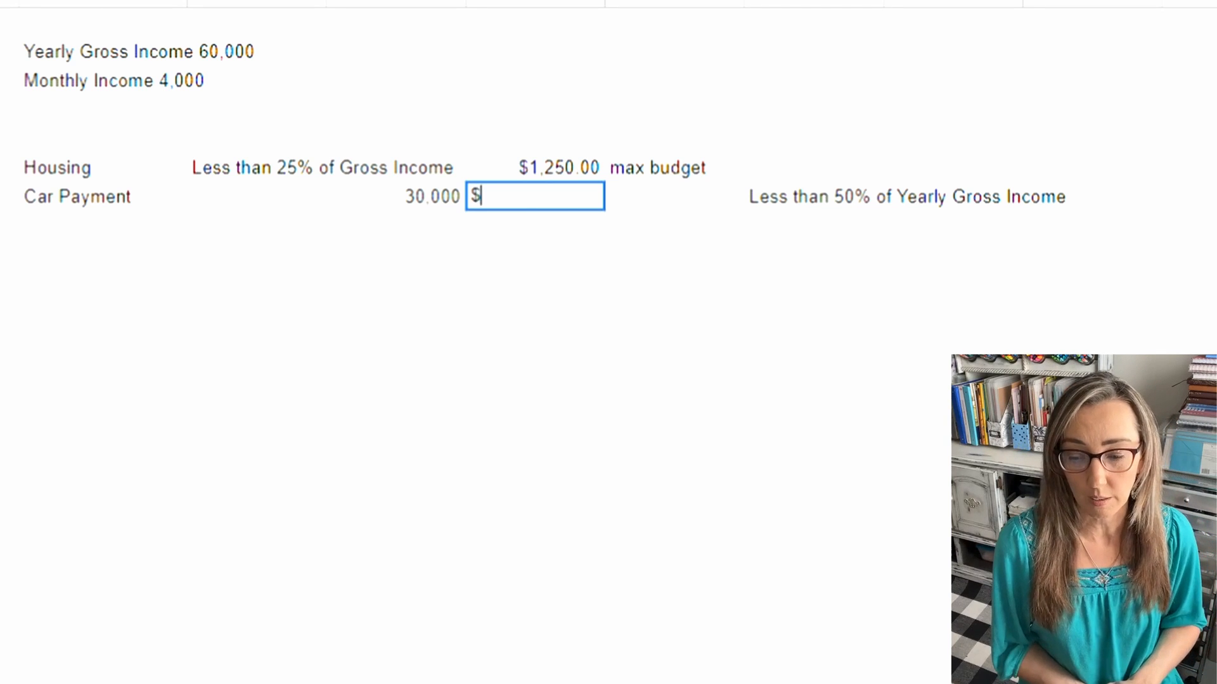
text(500)
key(Return)
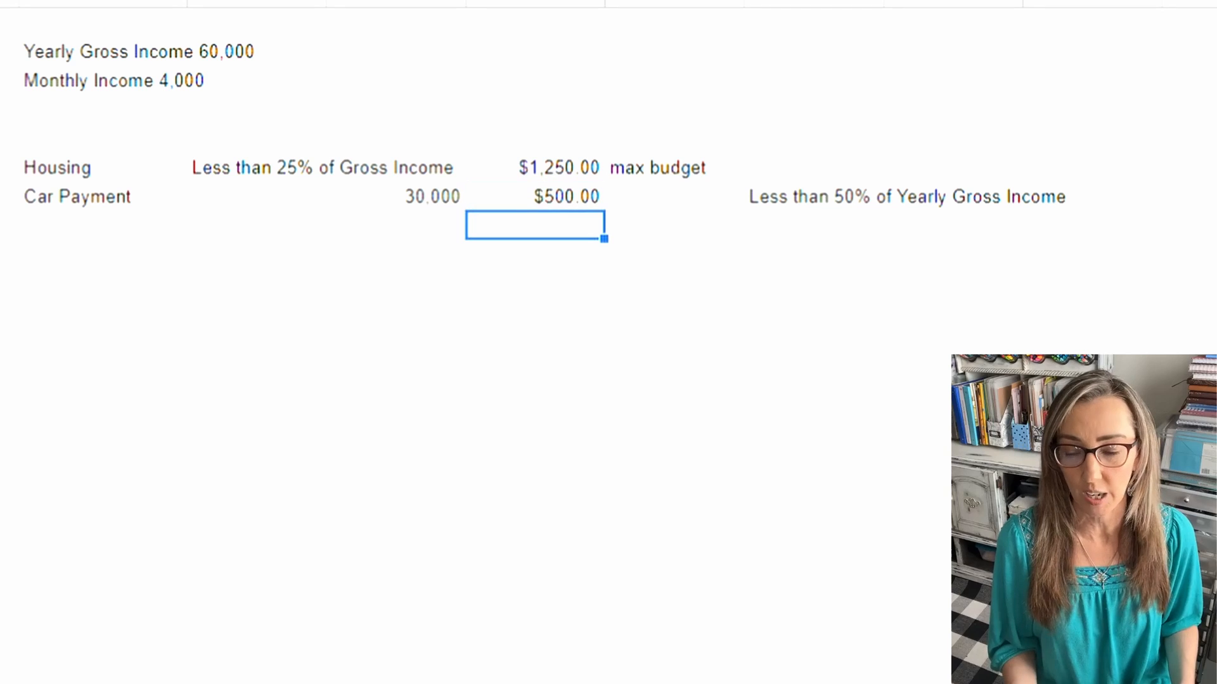
click(674, 196)
text(max budg)
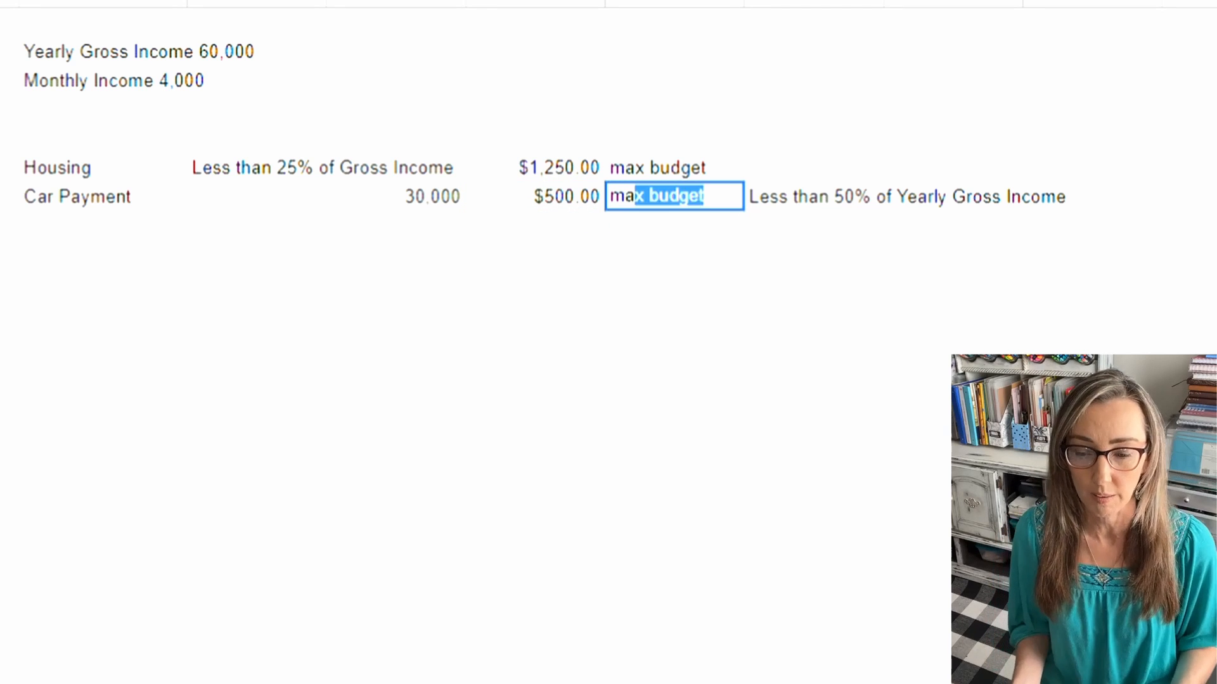
text(et)
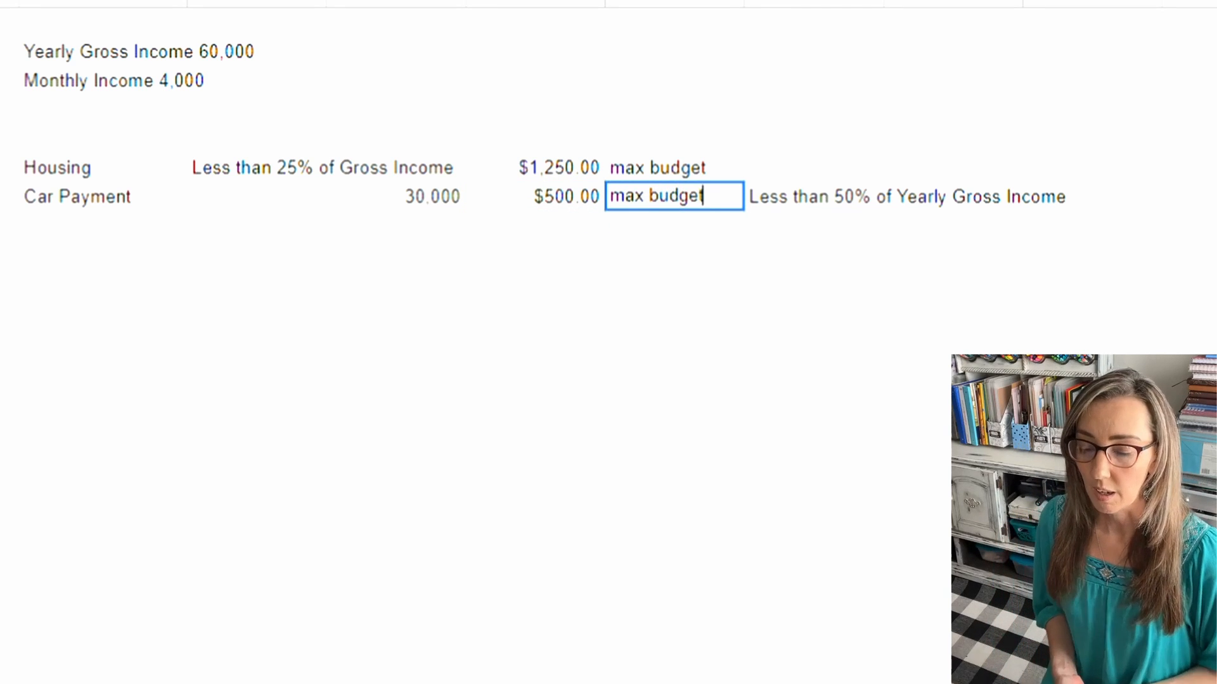
key(Return)
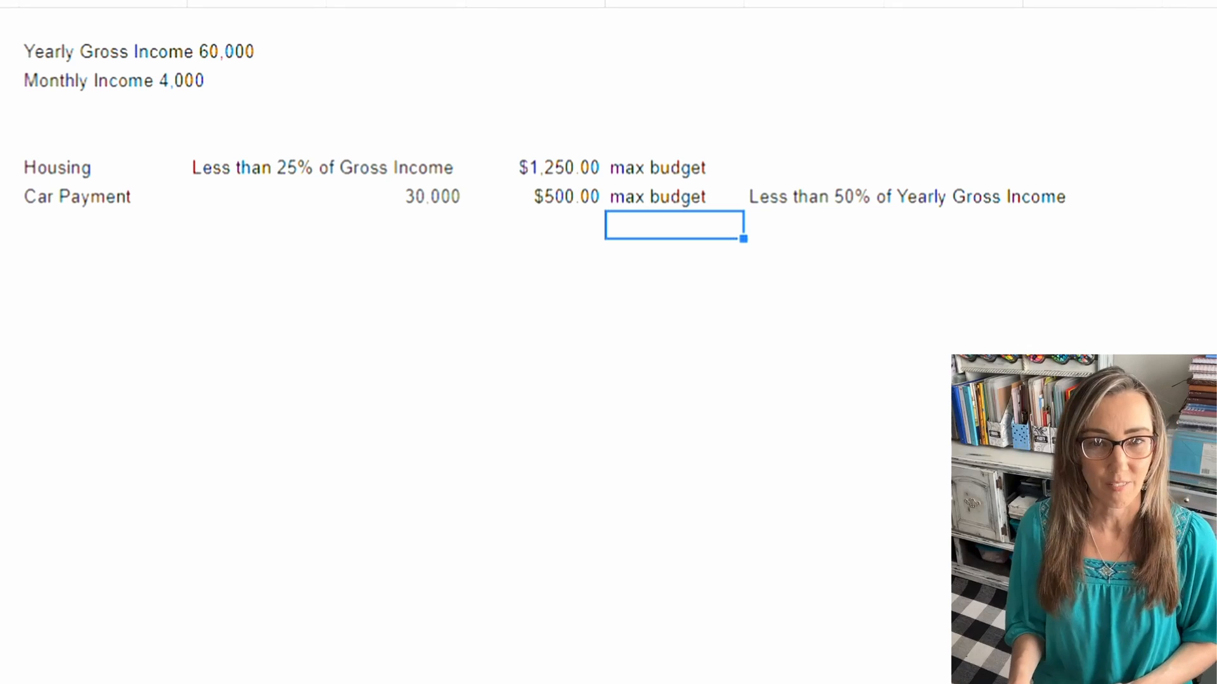
Step: Enter 13% in the Car Payment row, in the cell directly after its label
click(256, 196)
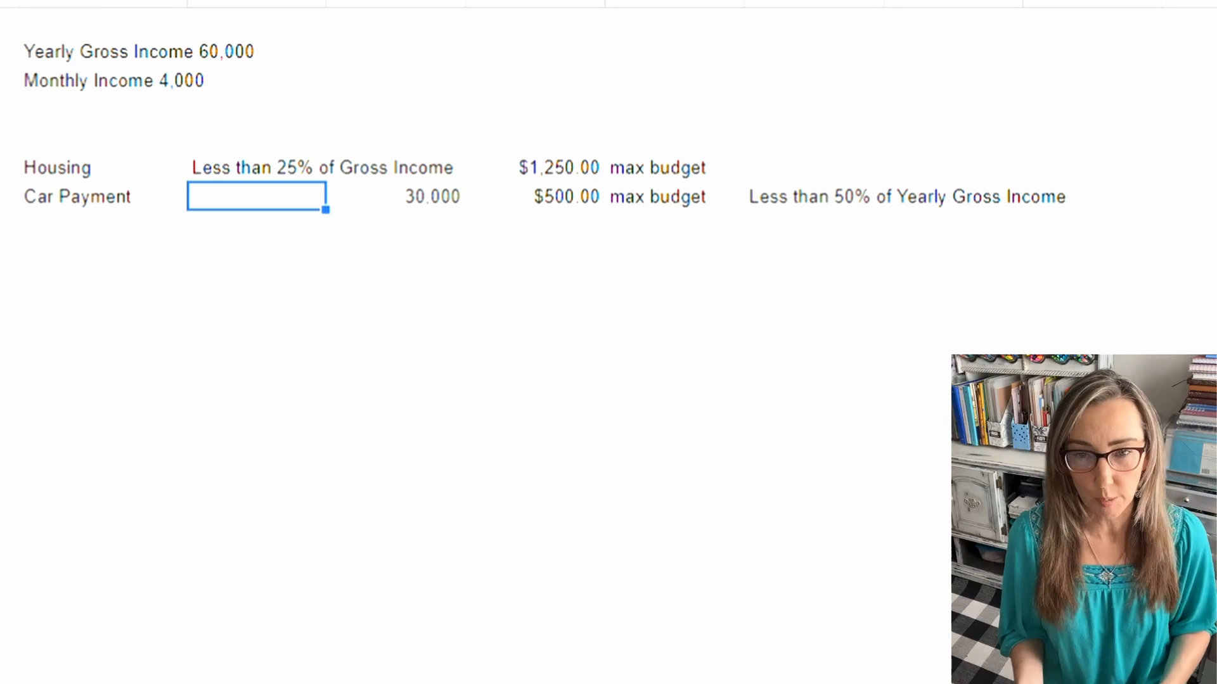
text(13%%)
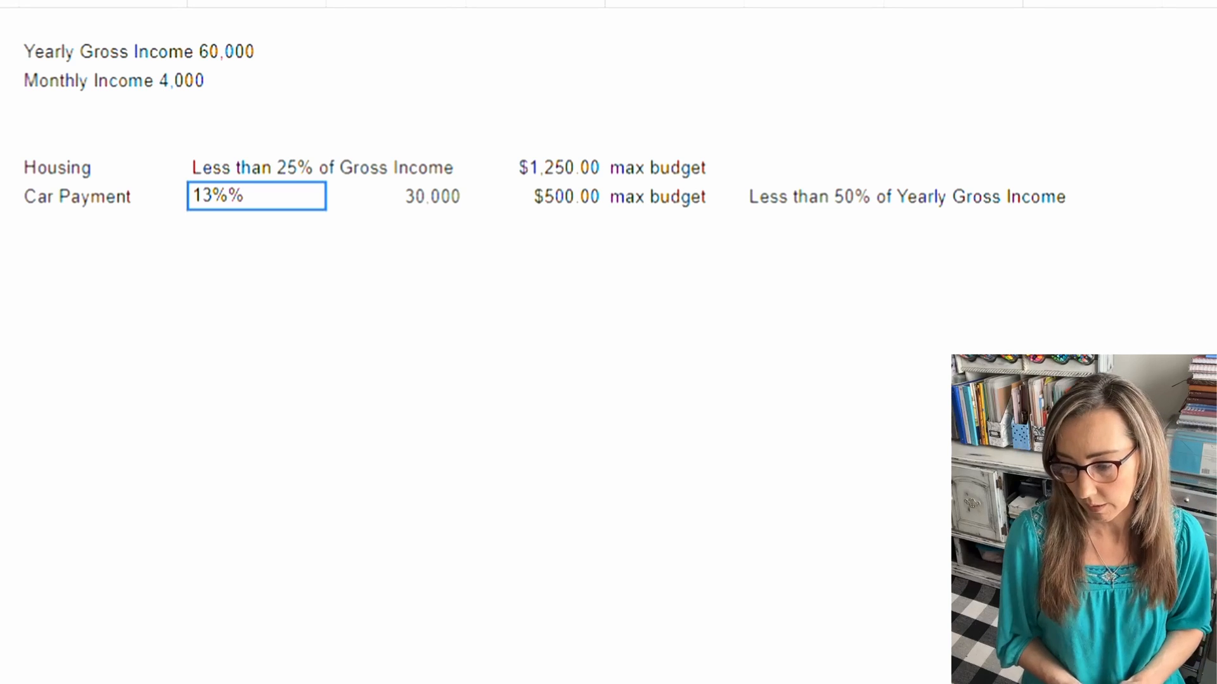
key(BackSpace)
key(Return)
Step: Add the label "Saving/Investing" directly below Car Payment and enter 10-15% in the cell beside it
key(Left)
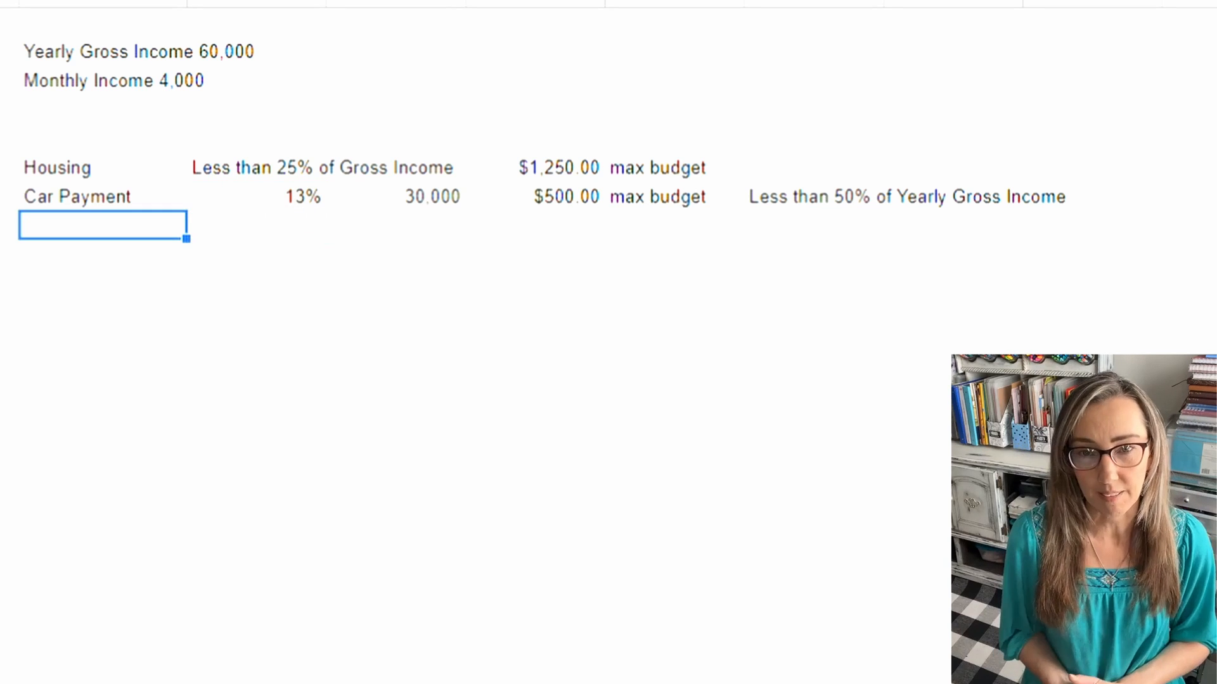
text(Sa)
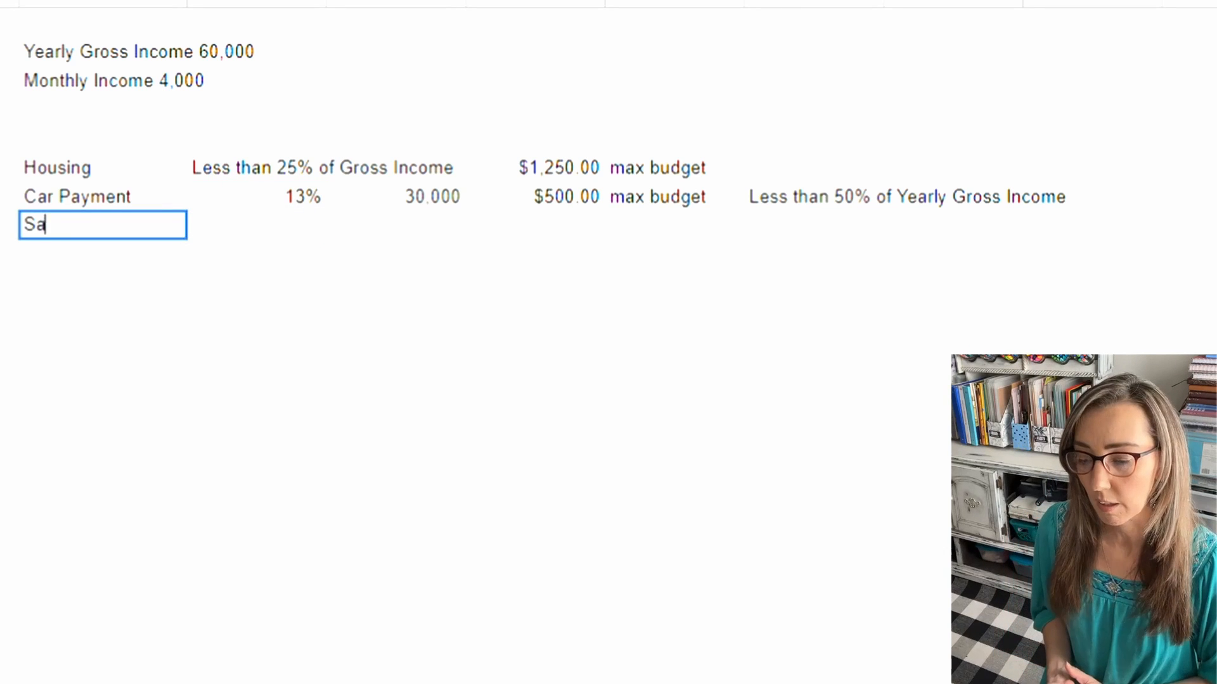
text(ving/)
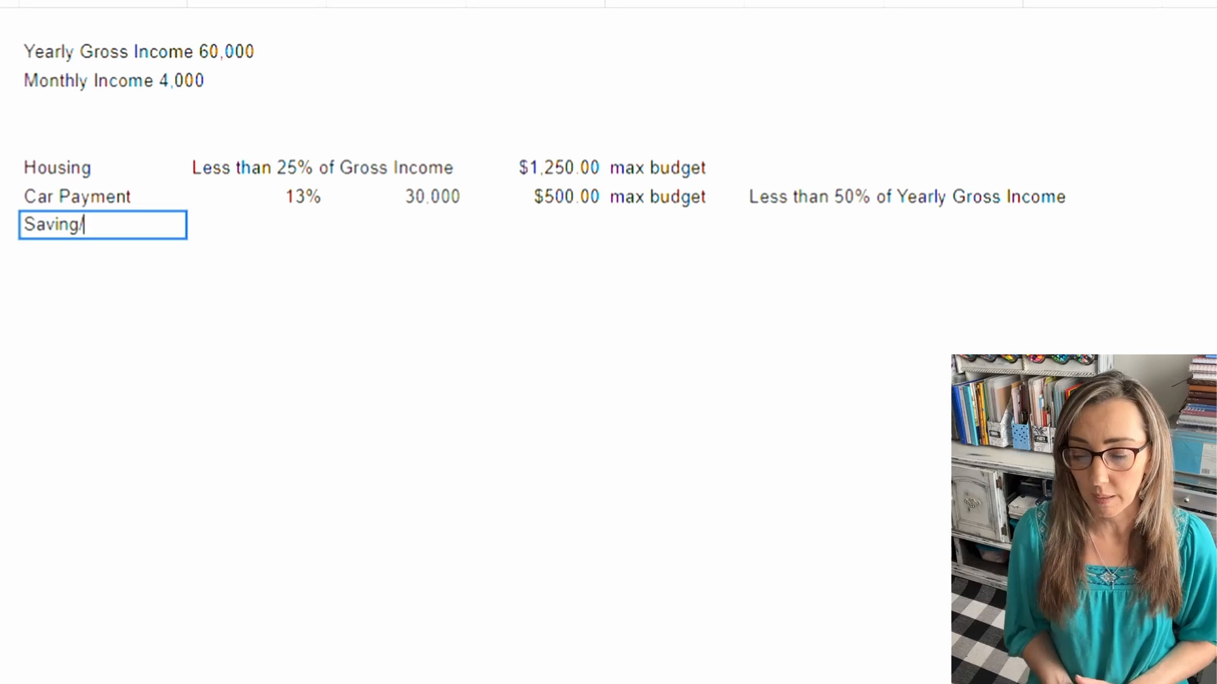
text(Investing)
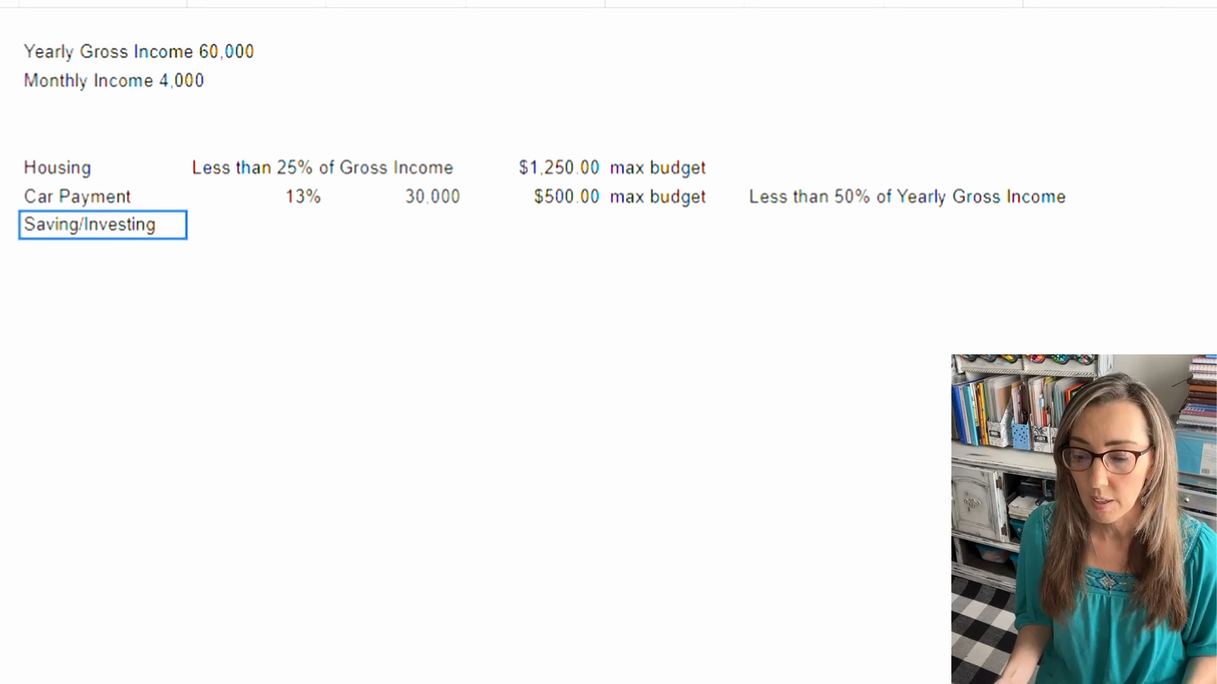
key(Tab)
text(1)
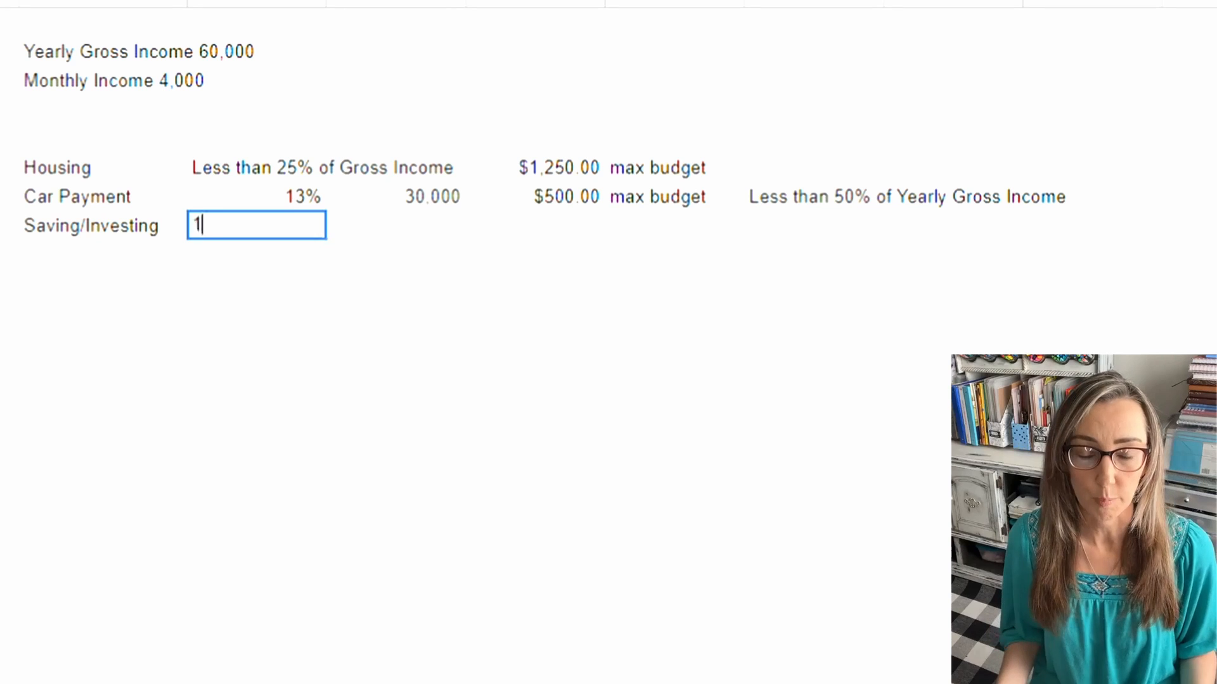
text(0-15%)
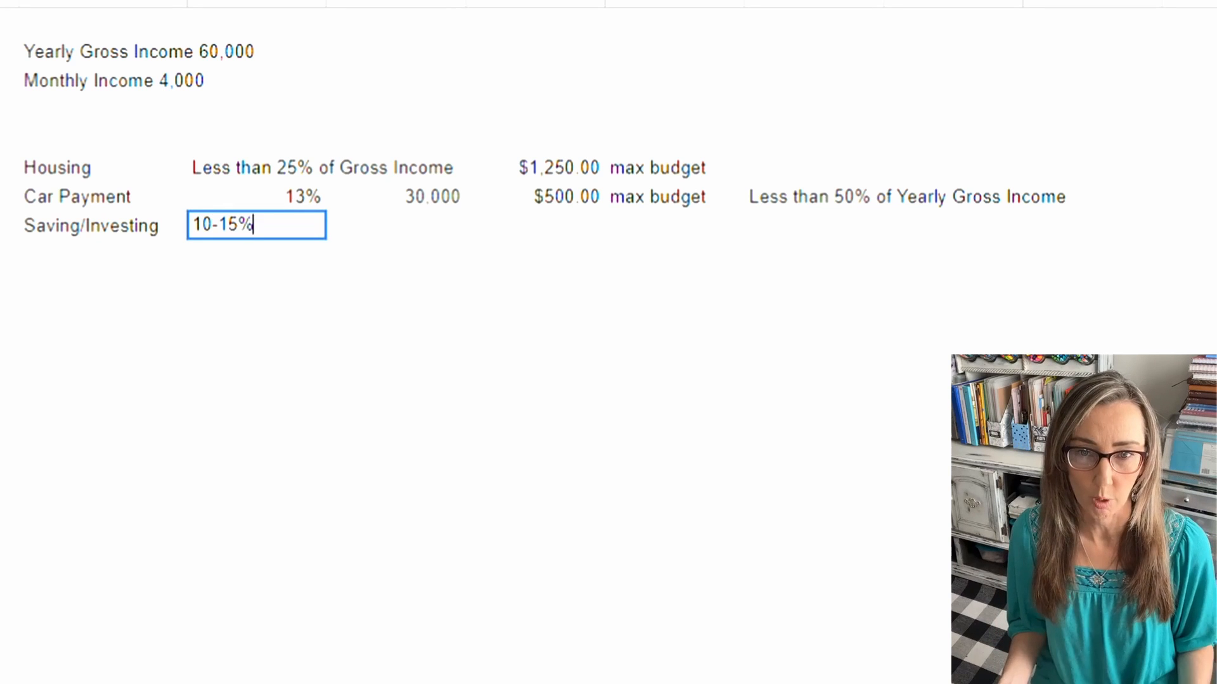
key(Return)
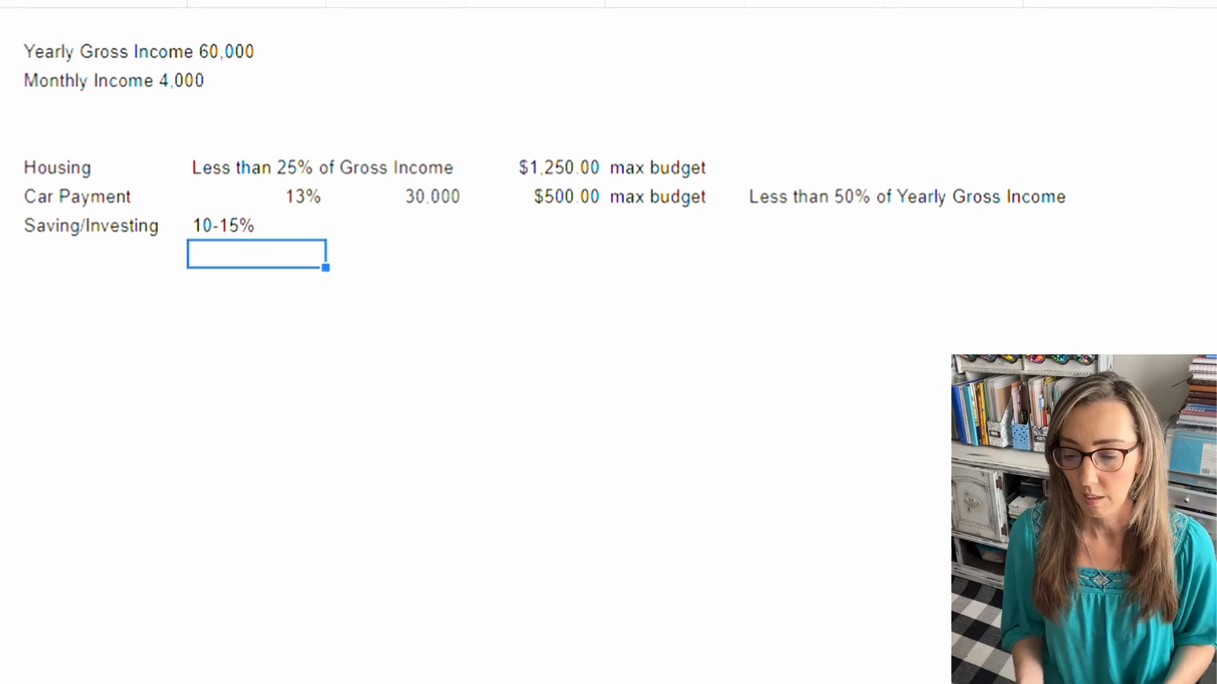
Step: Enter $600 as the Saving/Investing amount, beneath the Car Payment amount
click(536, 226)
text($)
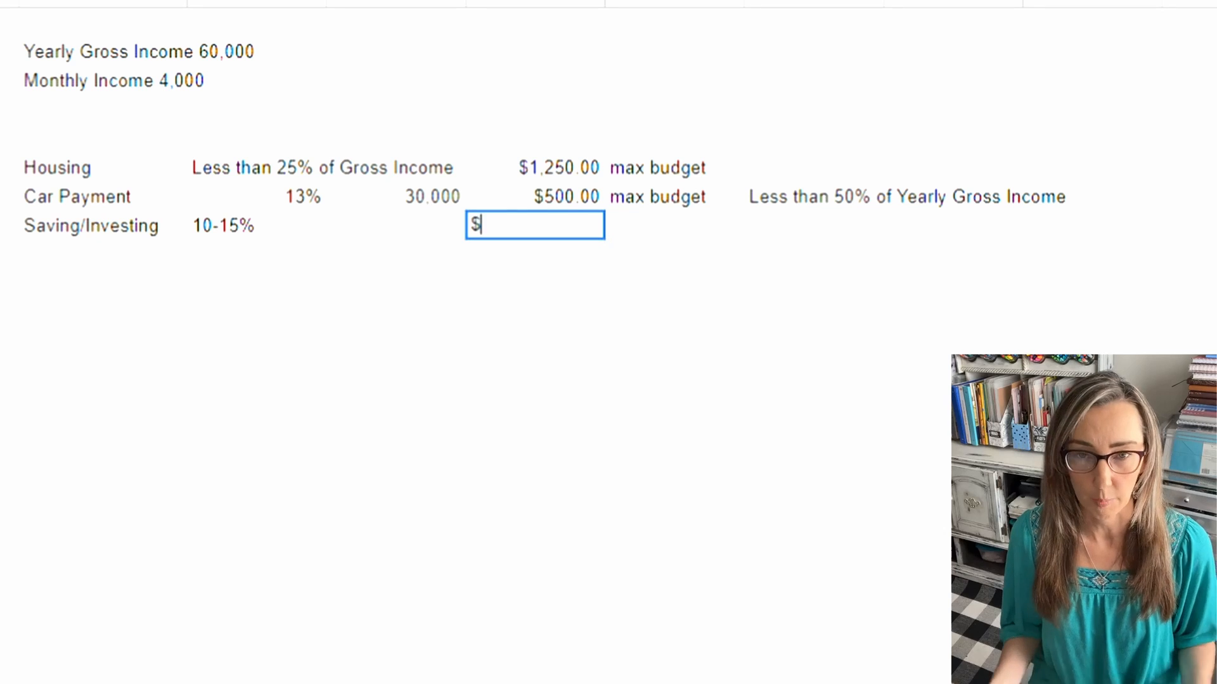
text(600.00)
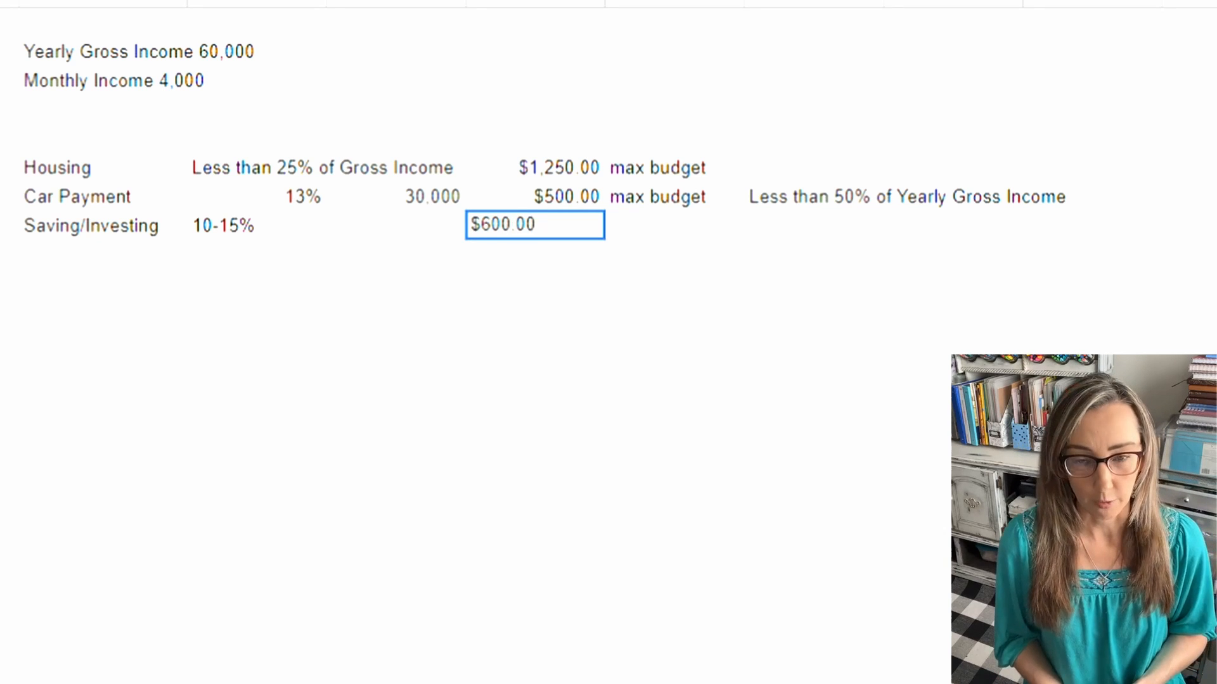
key(Return)
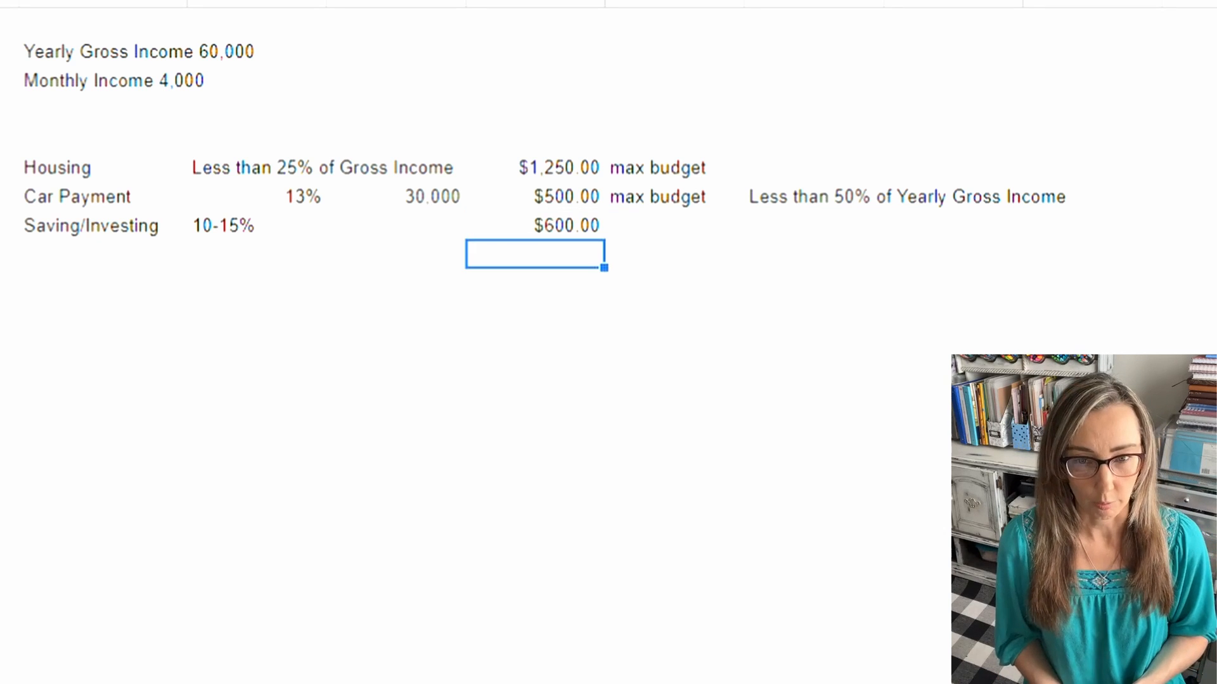
Step: Add the label "Giving" directly below Saving/Investing and enter 5-10% in the cell beside it
click(103, 254)
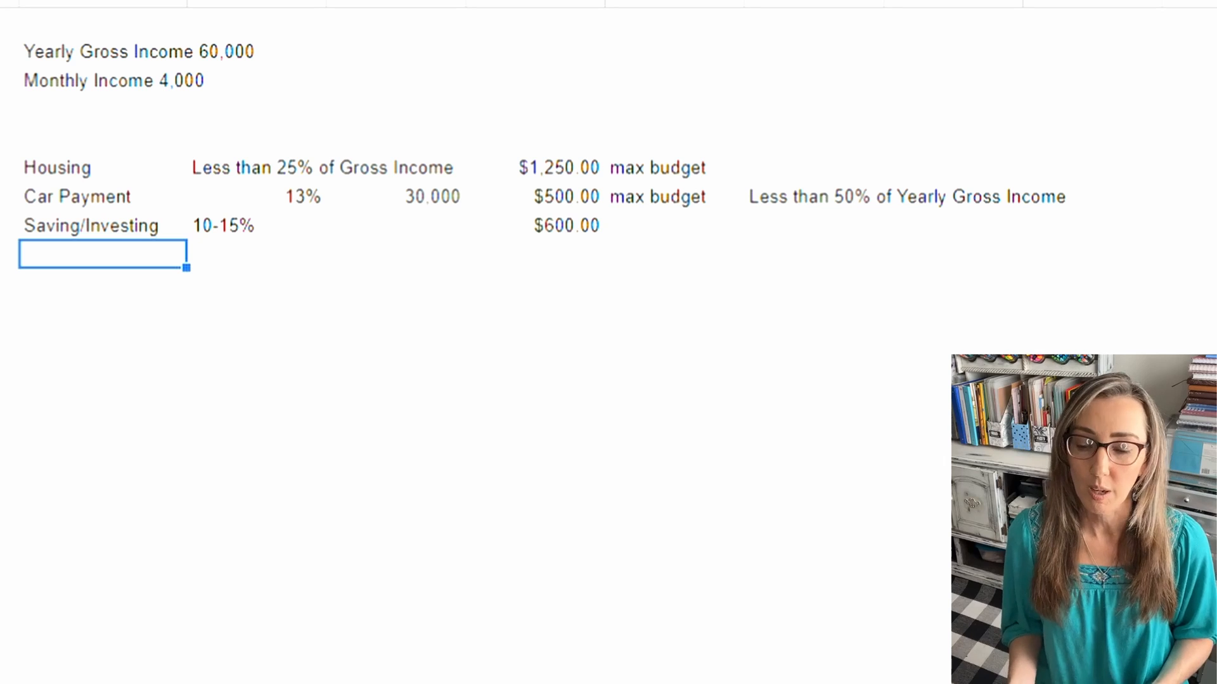
text(Giving)
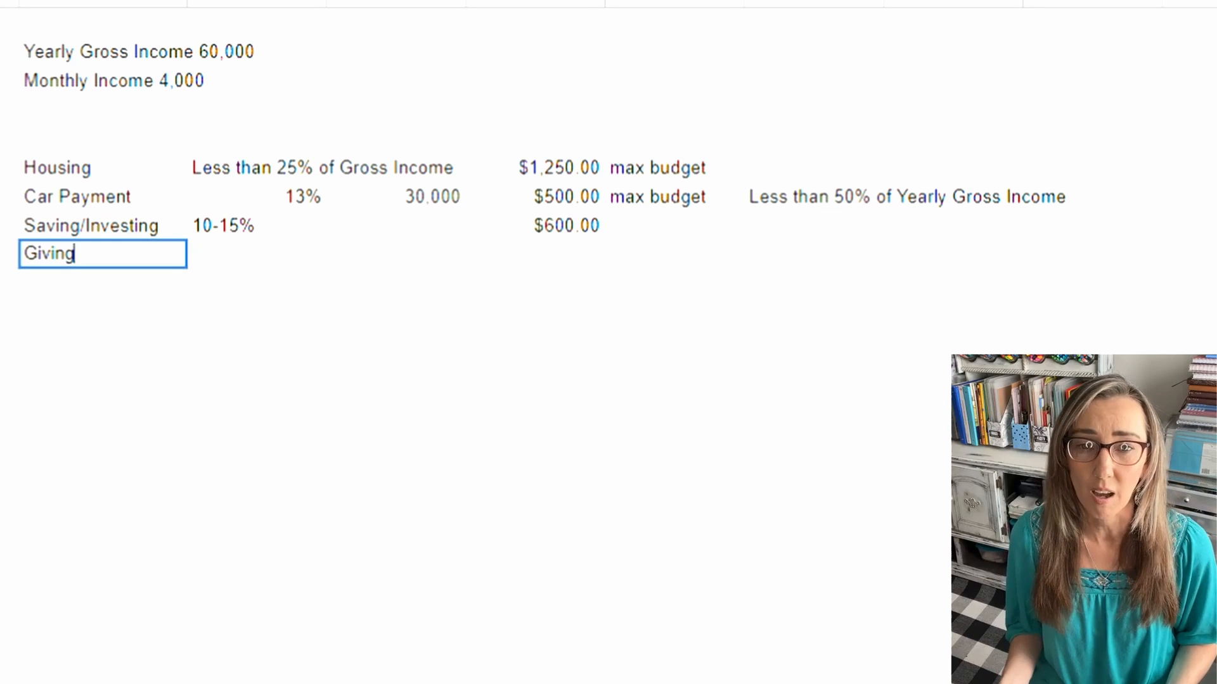
key(Tab)
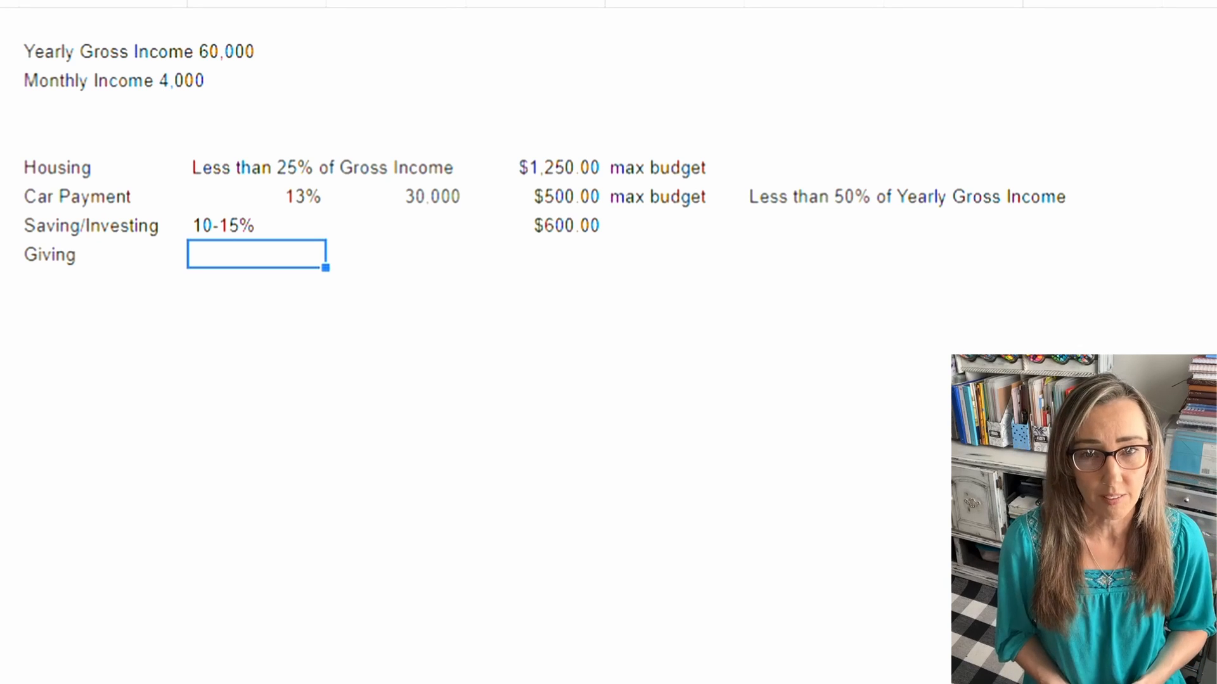
text(5-10)
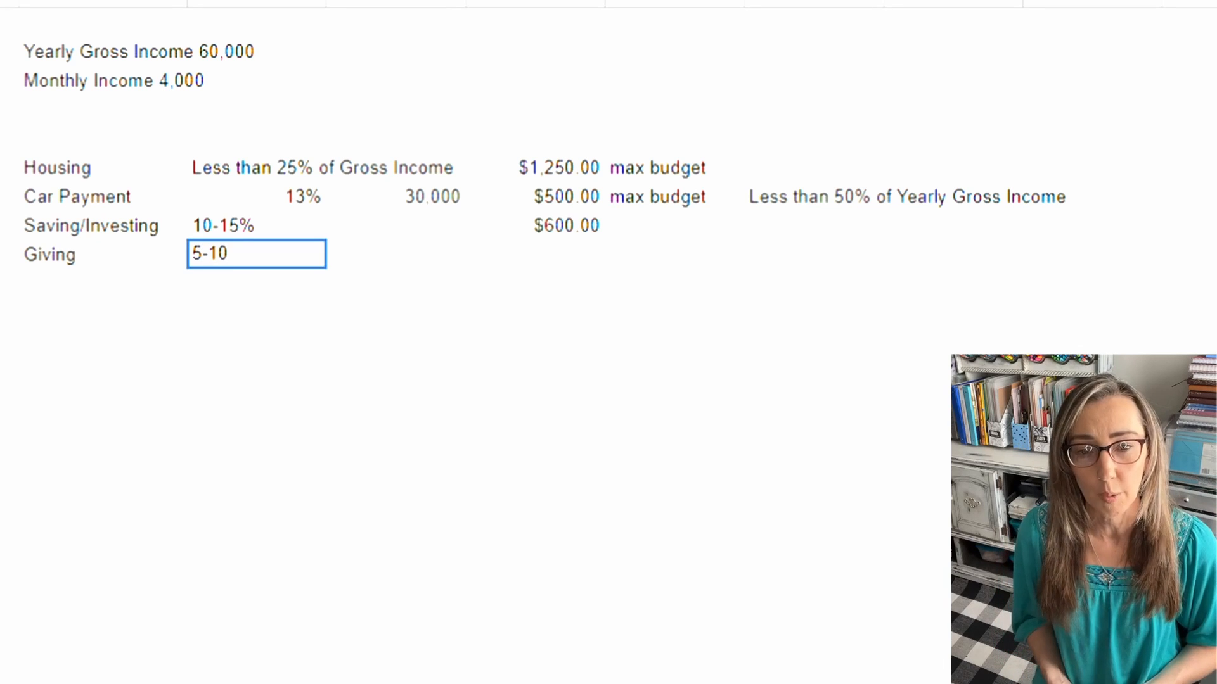
text(%)
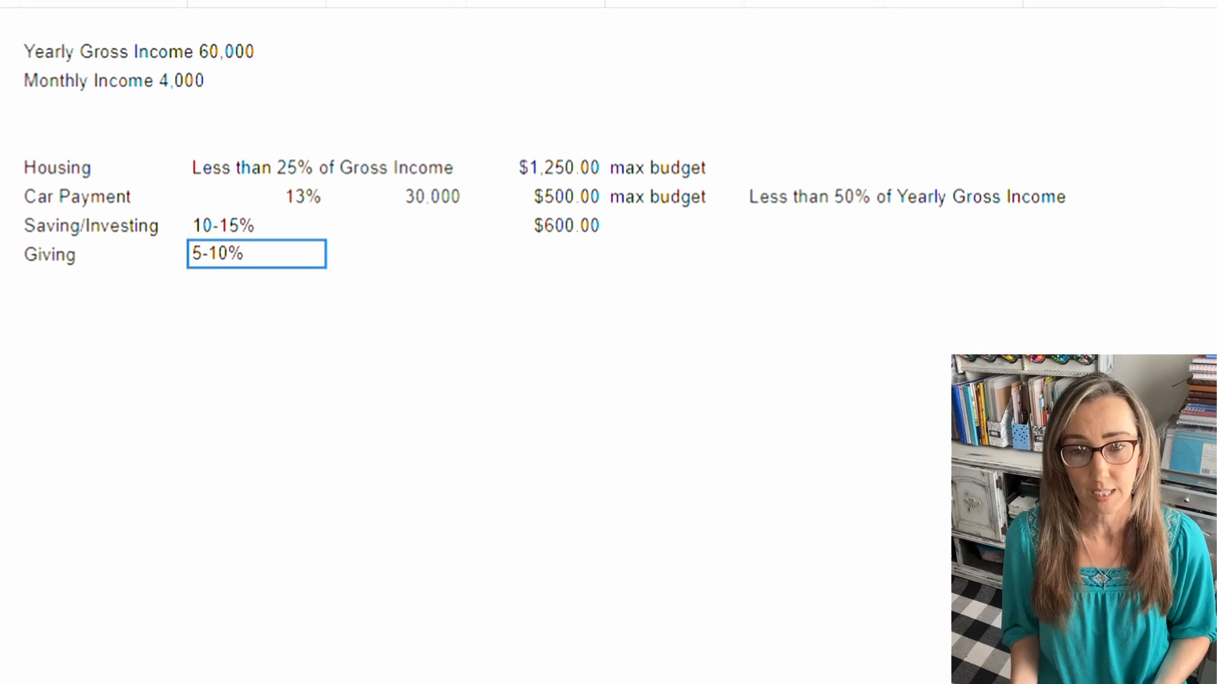
Step: Enter $400.00 as the Giving amount, beneath the Saving/Investing amount
click(535, 254)
text($400.00)
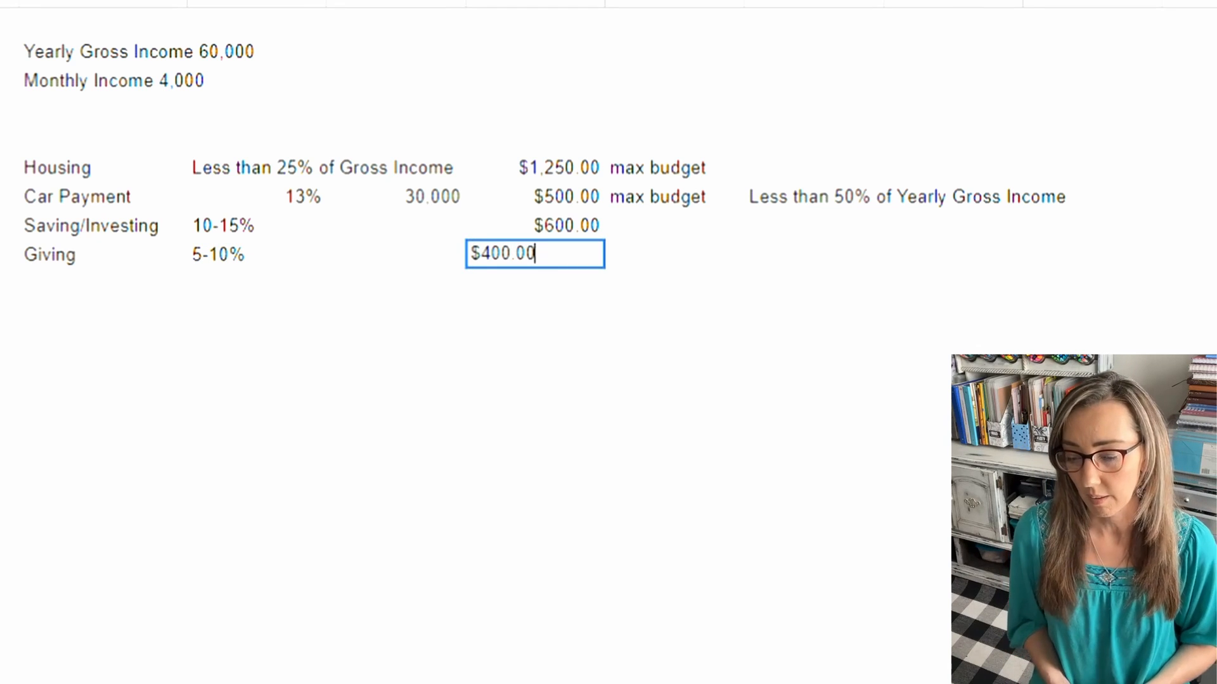
key(Return)
Step: Add the label "Fun/Entertainment" directly below Giving and enter 10-15% in the cell beside it
click(102, 283)
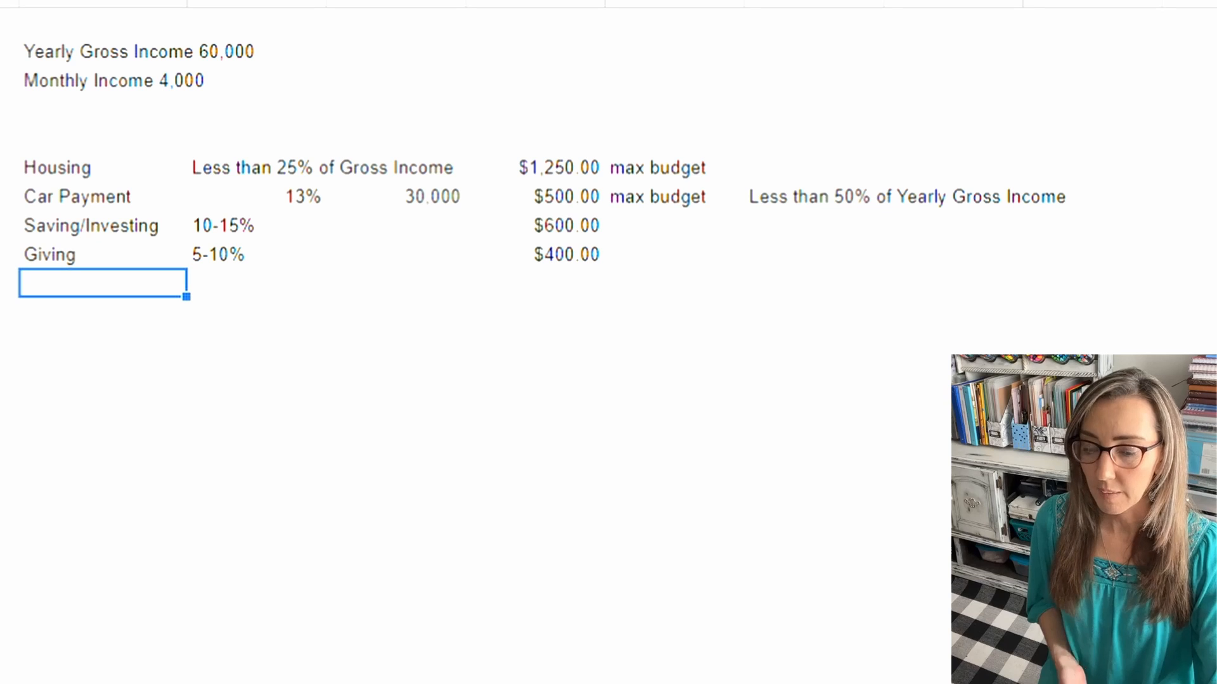
text(Fu)
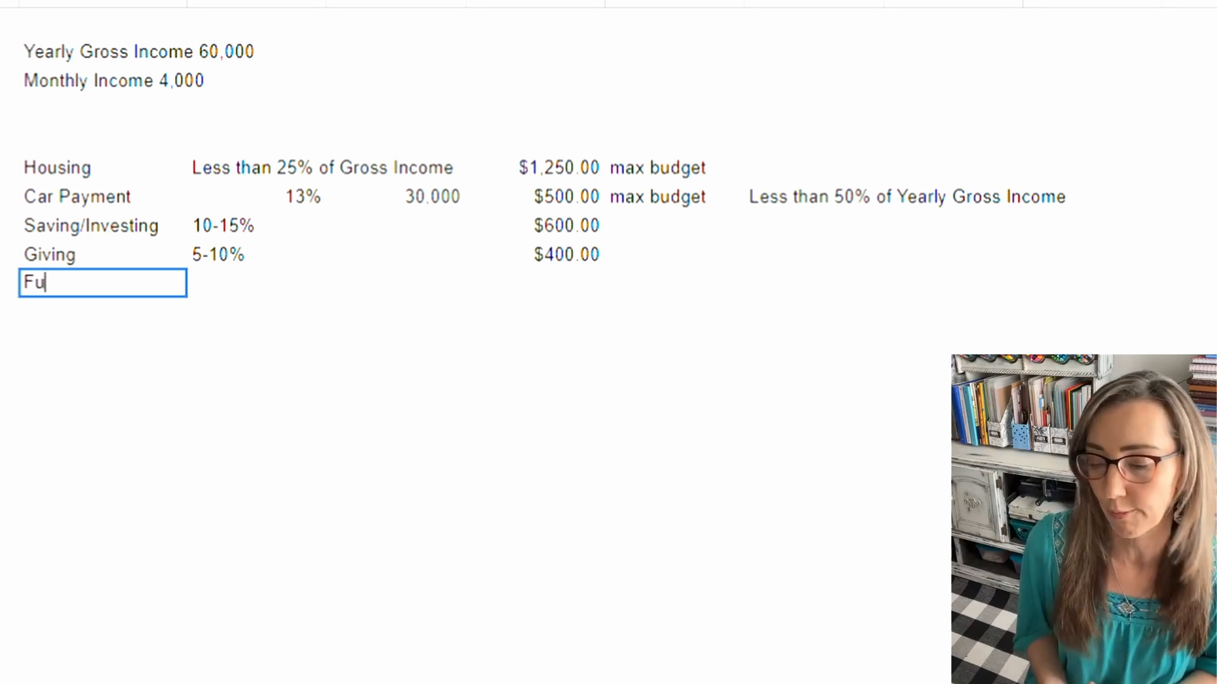
text(n/Ente)
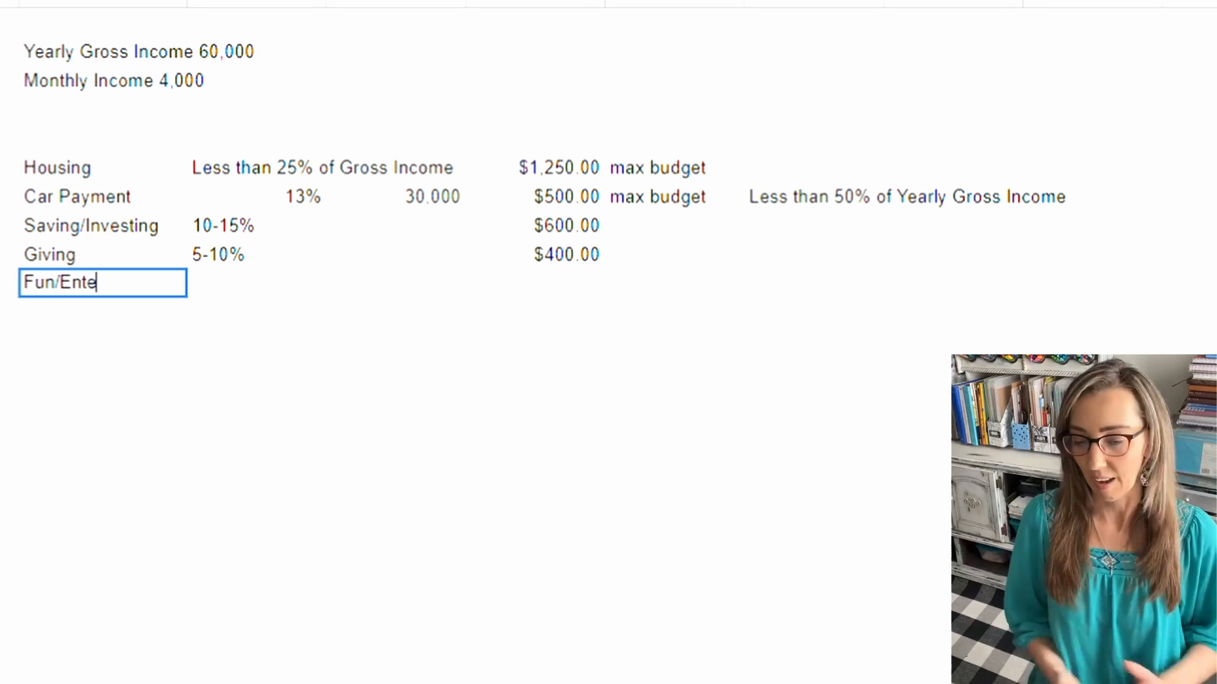
text(rtainment)
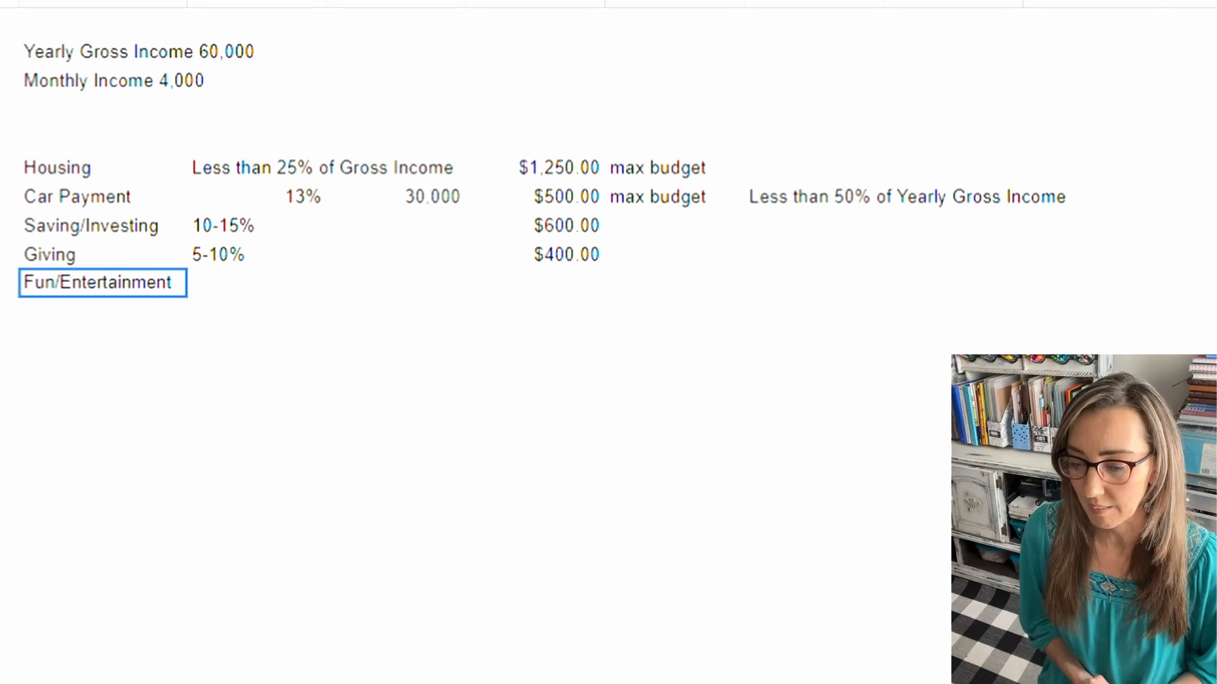
key(Tab)
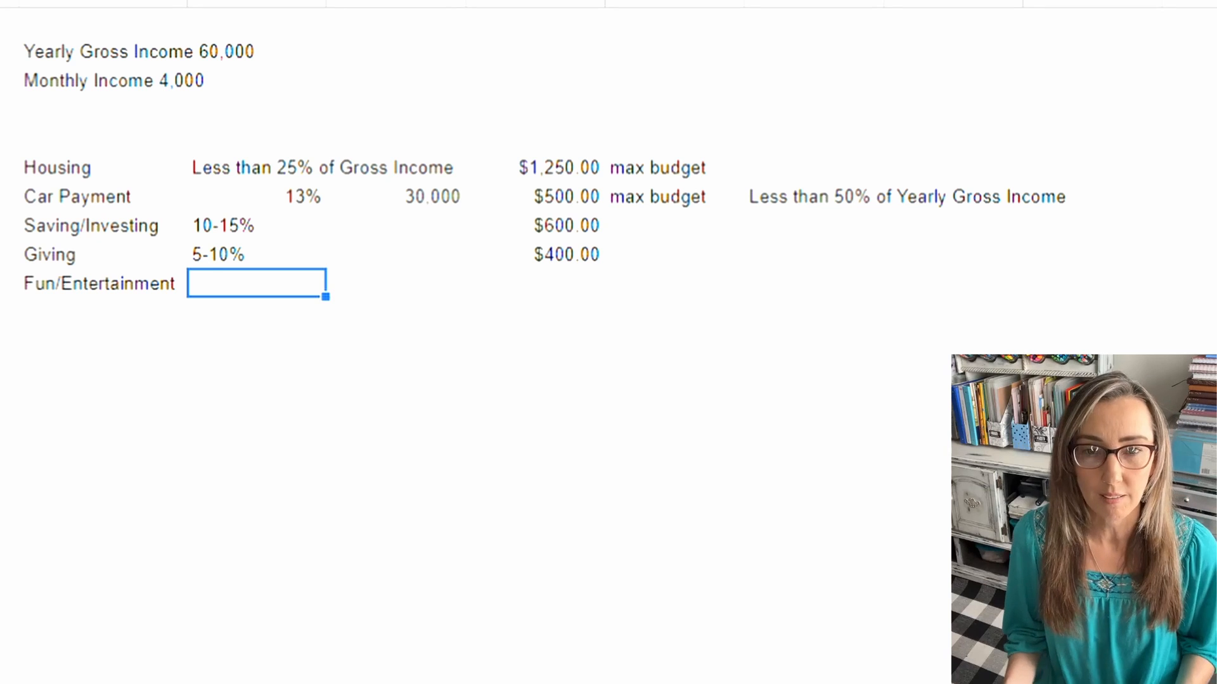
text(10-15%)
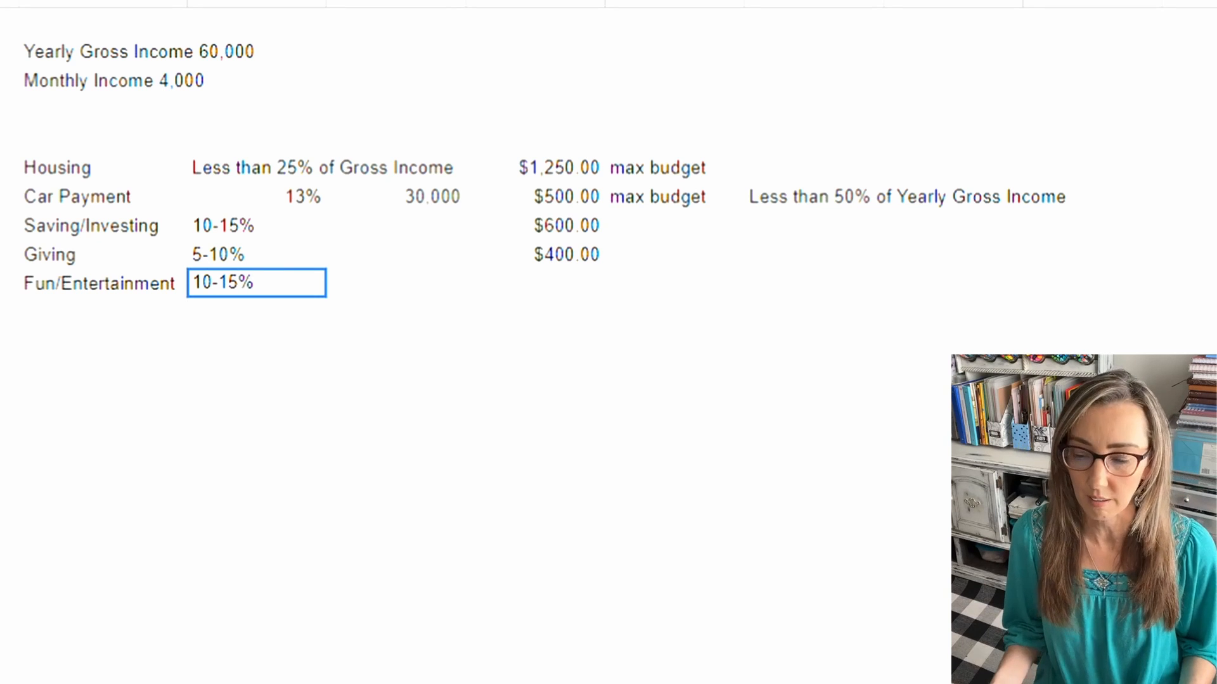
Step: Enter $600.00 as the Fun/Entertainment amount, beneath the Giving amount
key(Tab)
key(Tab)
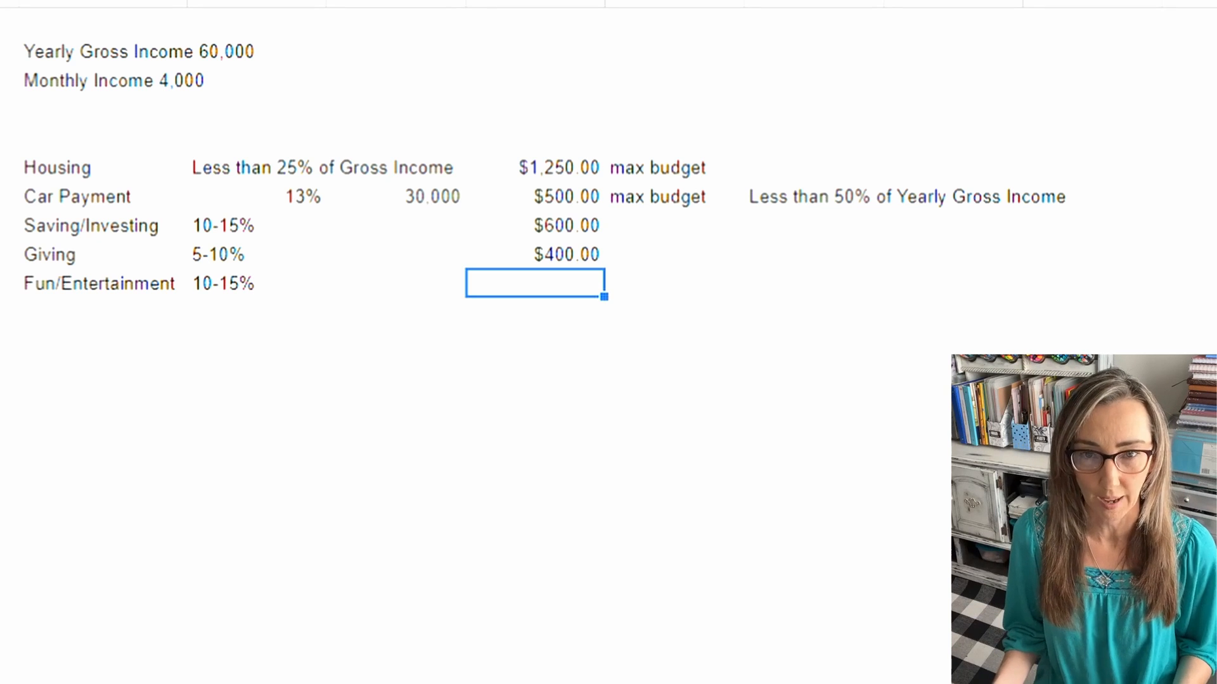
text($600.00)
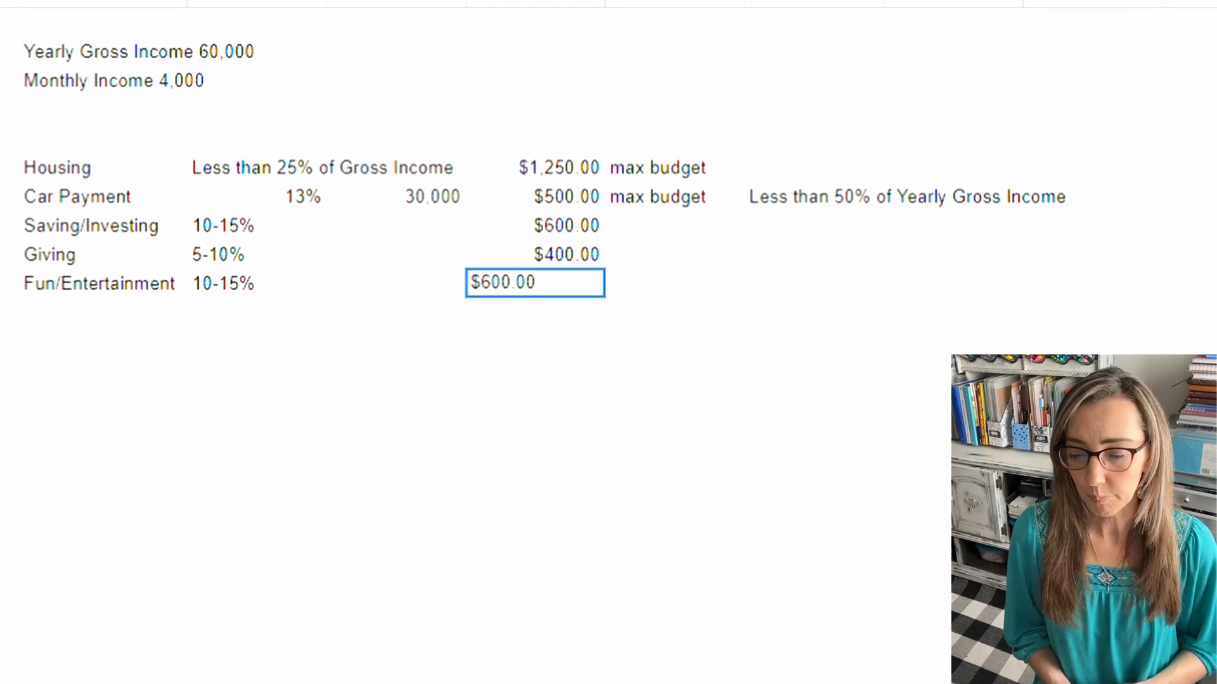
key(Return)
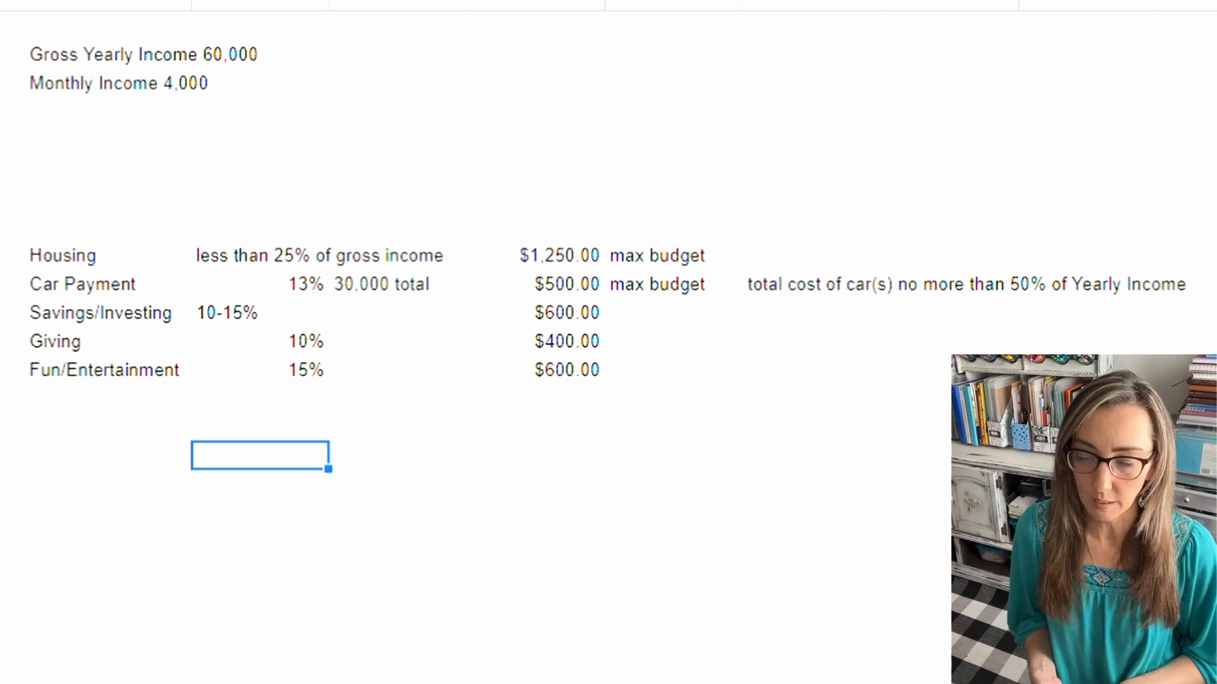
Step: Move the Savings/Investing, Giving and Fun/Entertainment rows with their percentages and amounts directly above the Housing row
click(108, 312)
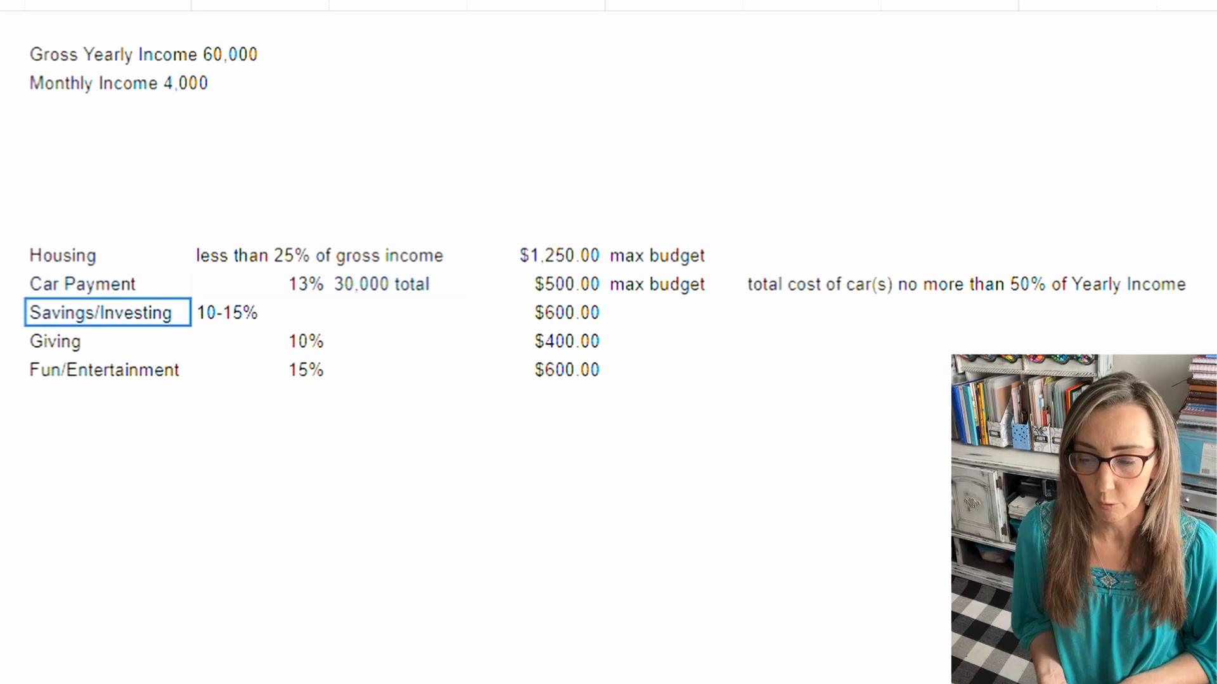
drag(108, 312, 570, 370)
right_click(571, 370)
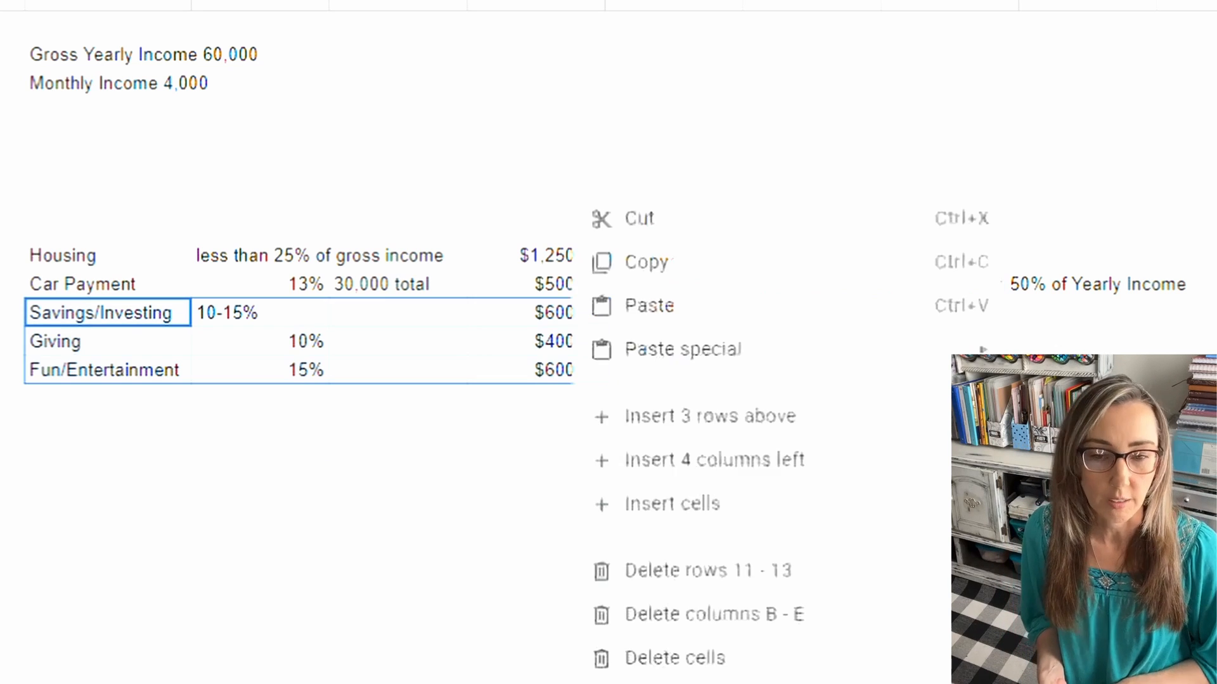
key(ctrl+c)
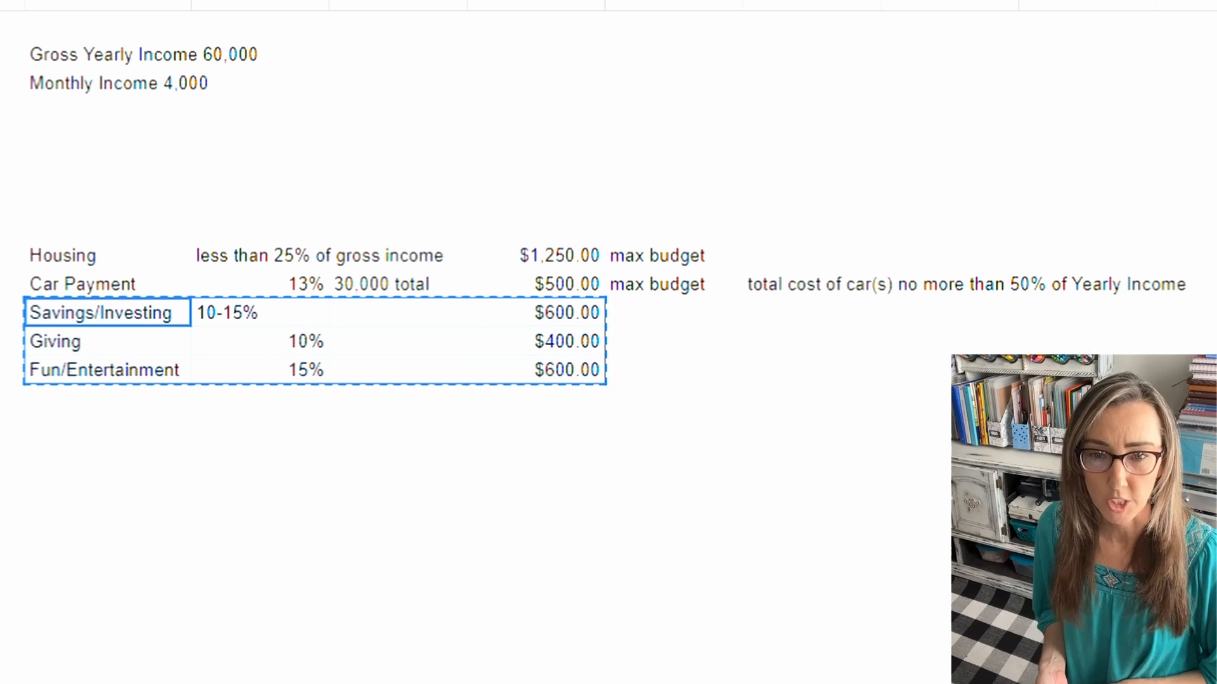
click(95, 168)
right_click(95, 158)
key(ctrl+v)
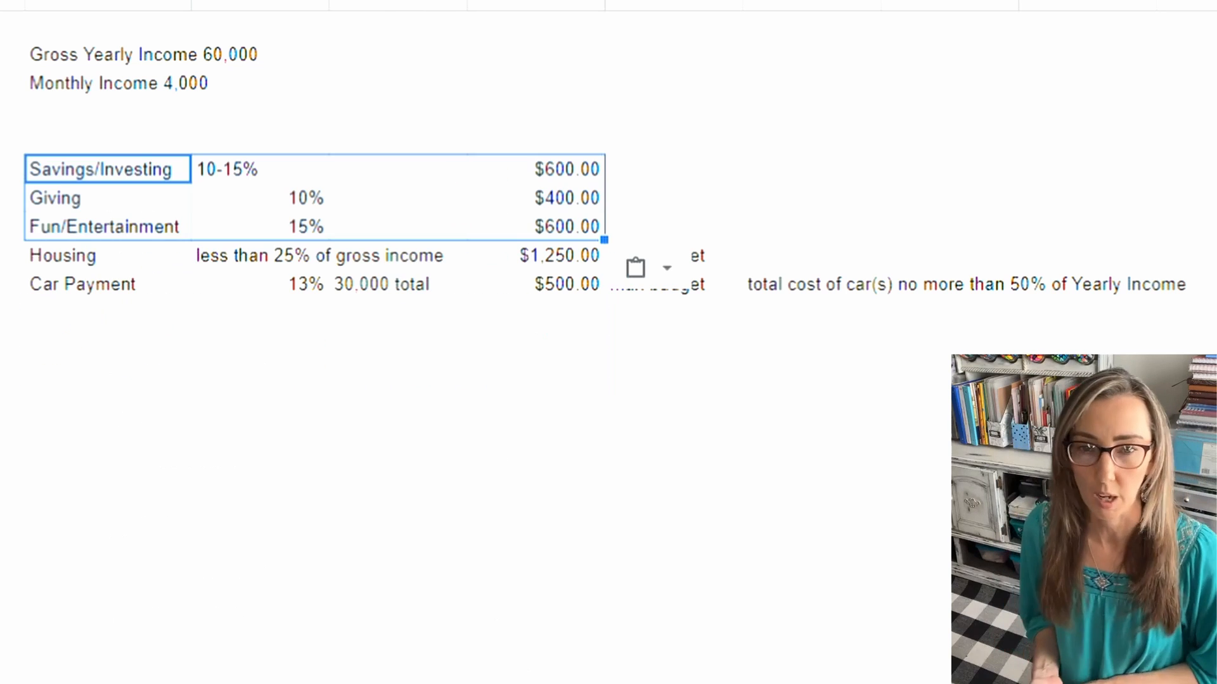
click(260, 369)
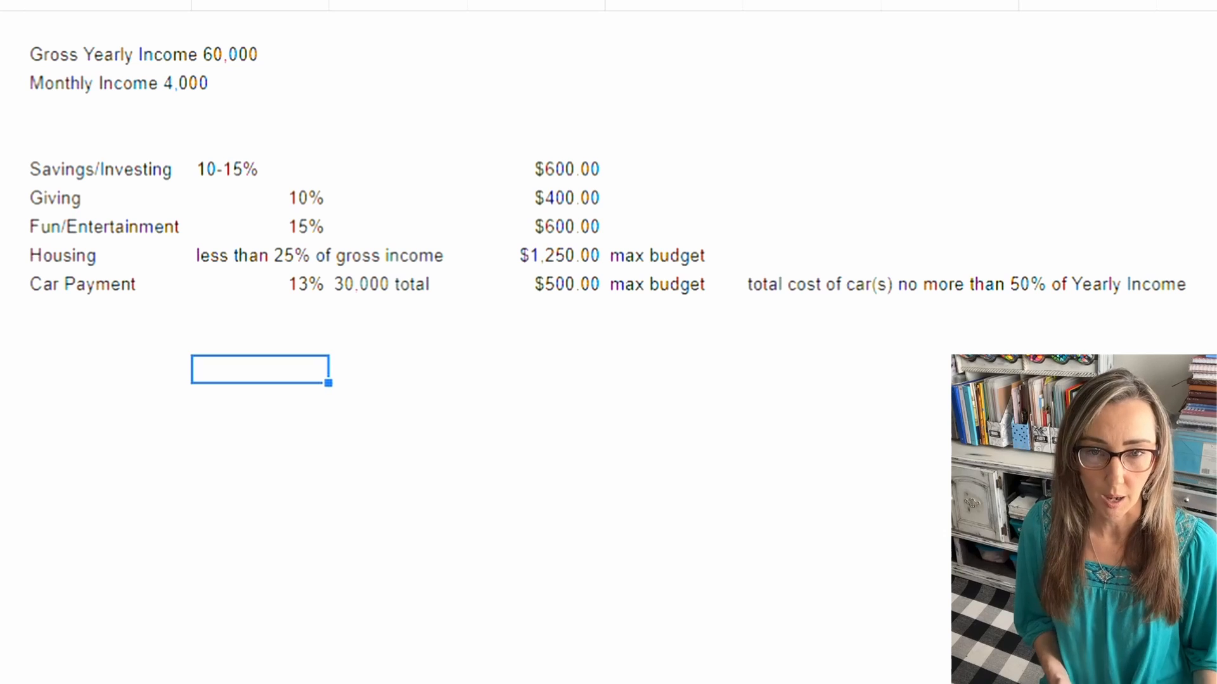
Step: Add a sum of all five budget amounts a few rows below the amount column and enter 83% beside it
click(108, 313)
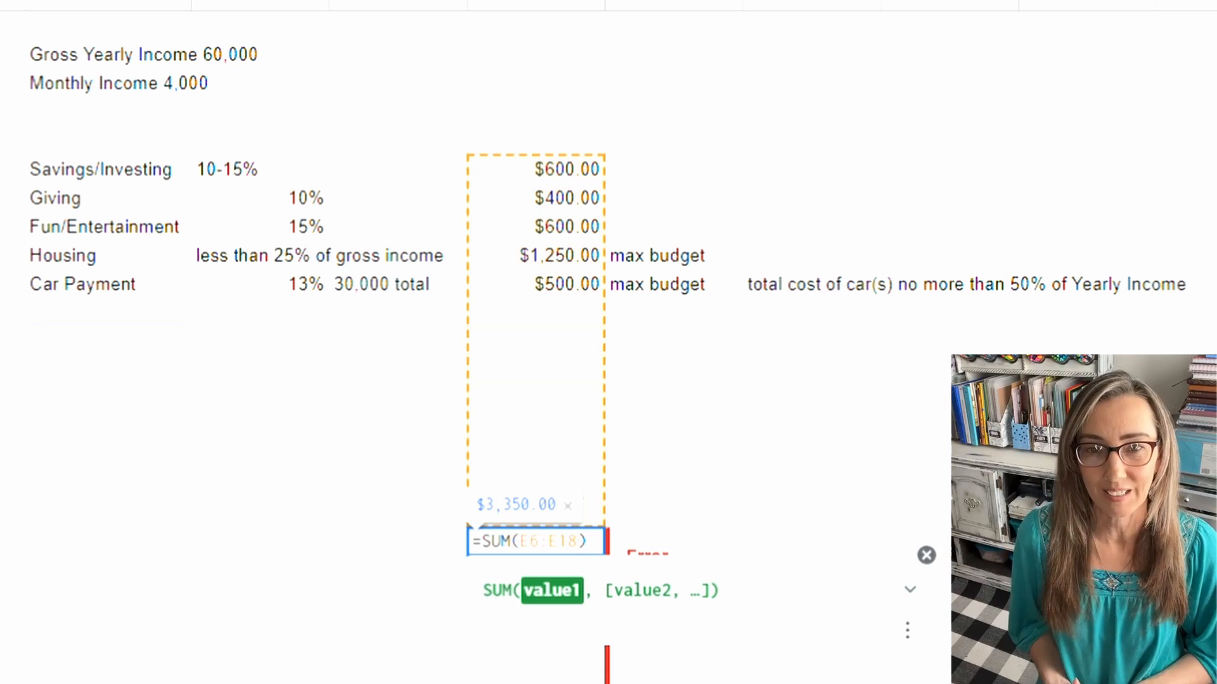
key(Return)
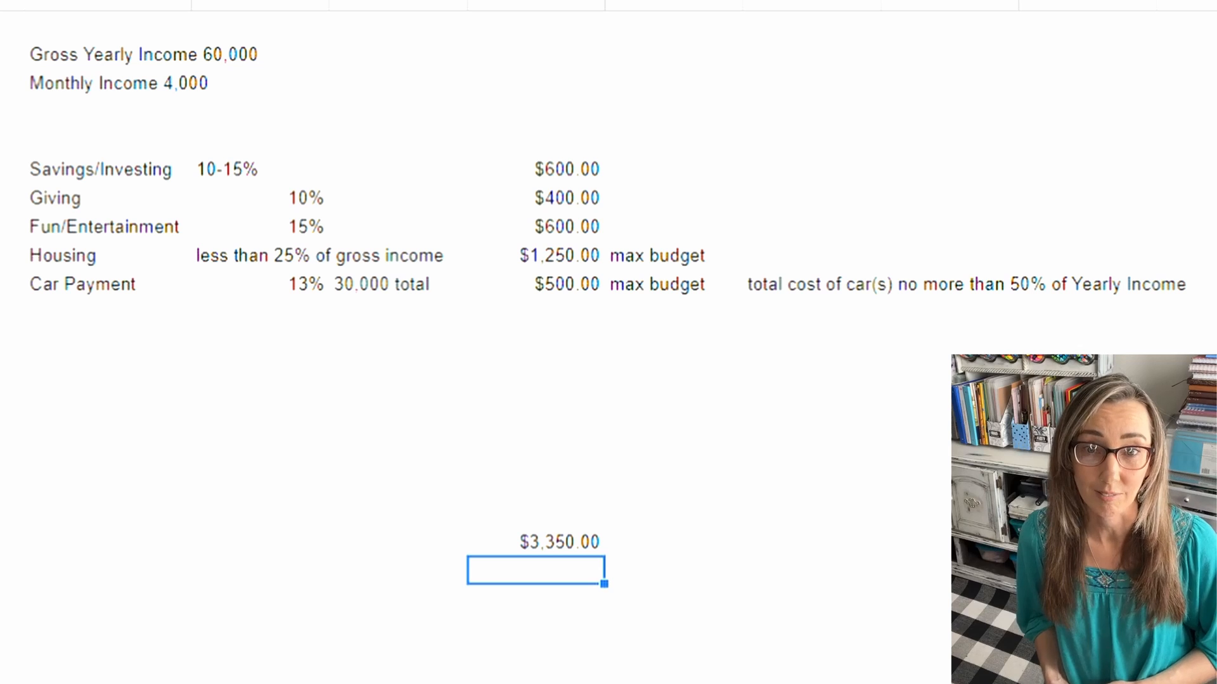
click(673, 542)
text(83%)
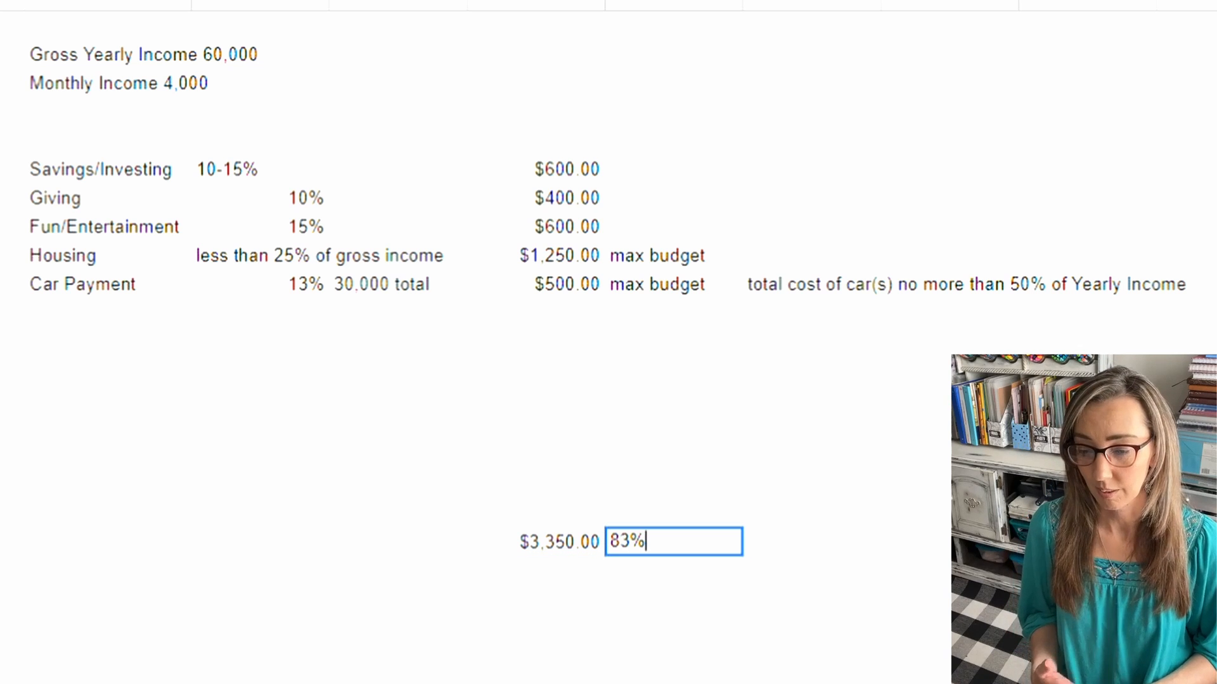
key(Return)
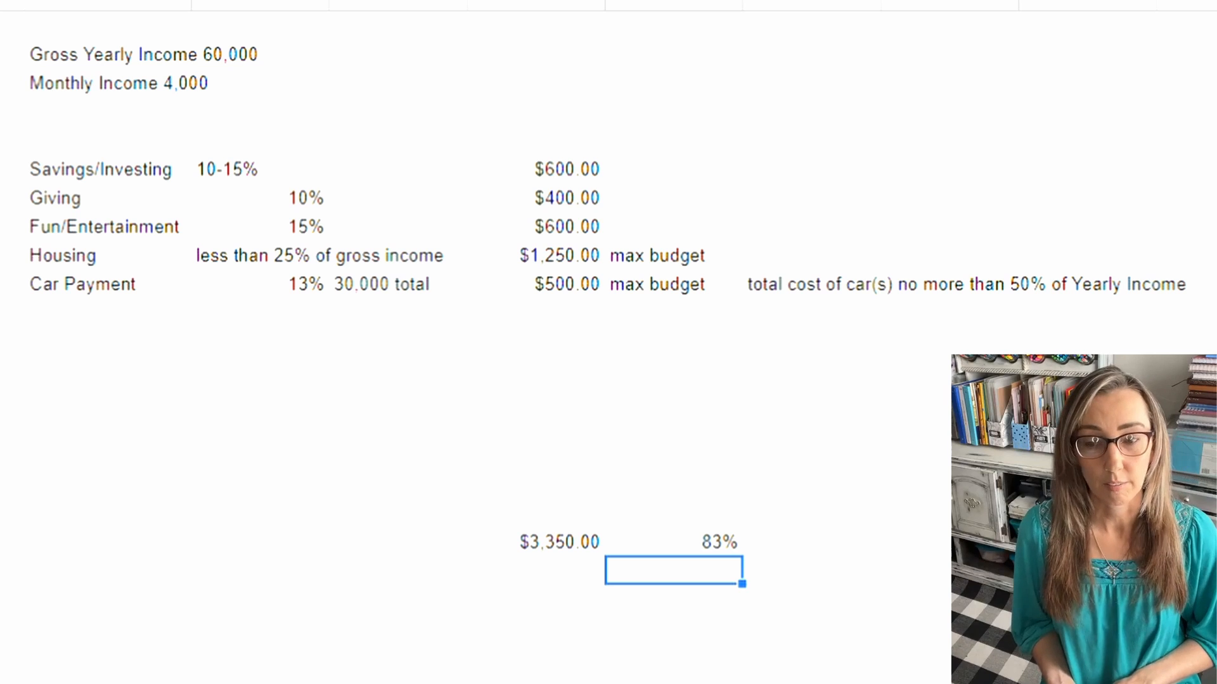
Step: Add the label "Groceries/Food" directly below Car Payment
click(108, 312)
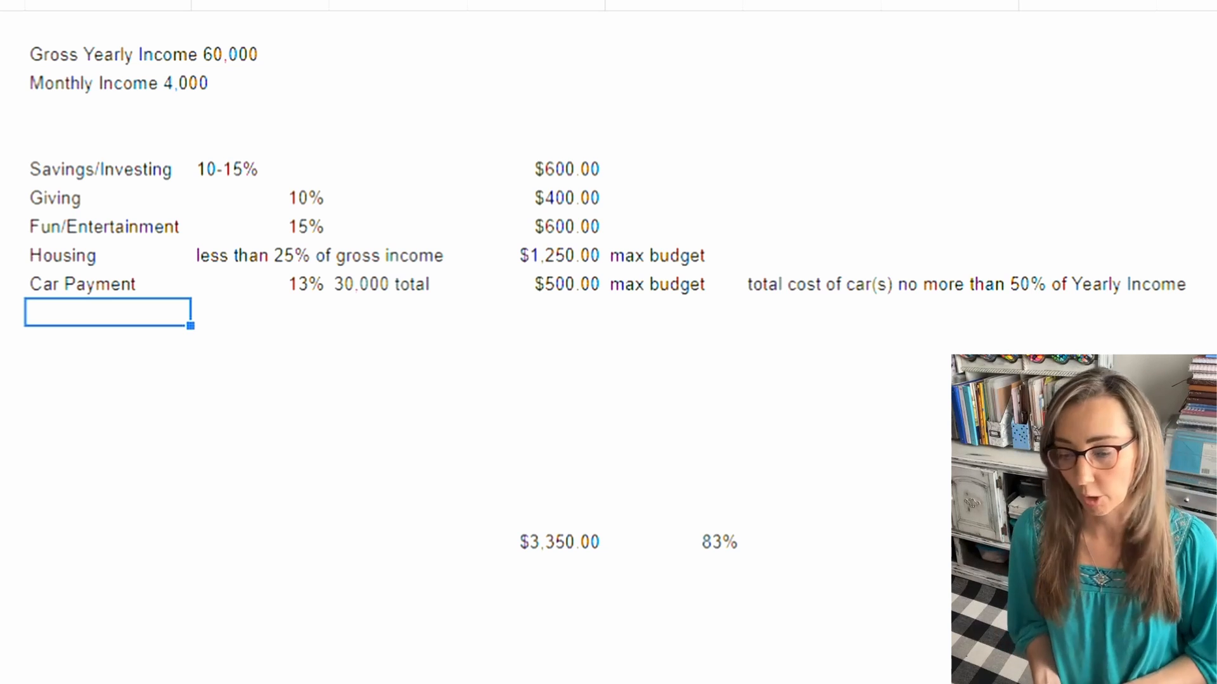
text(Grov)
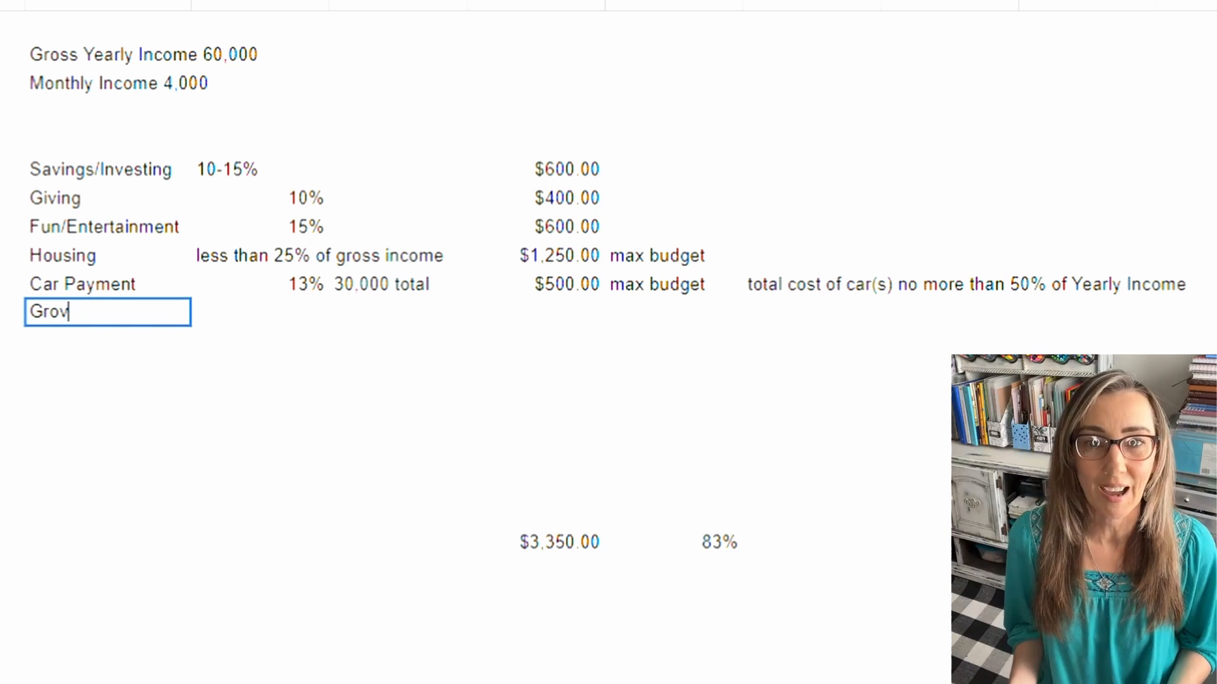
key(BackSpace)
text(cerie)
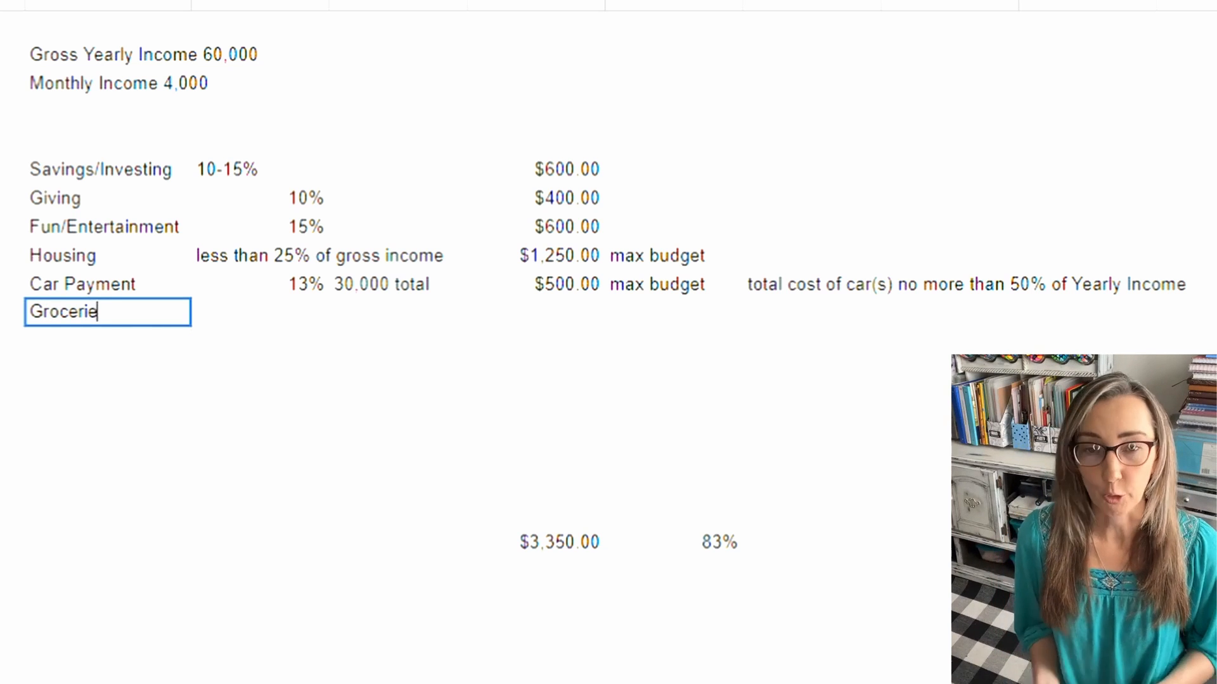
text(s/Food)
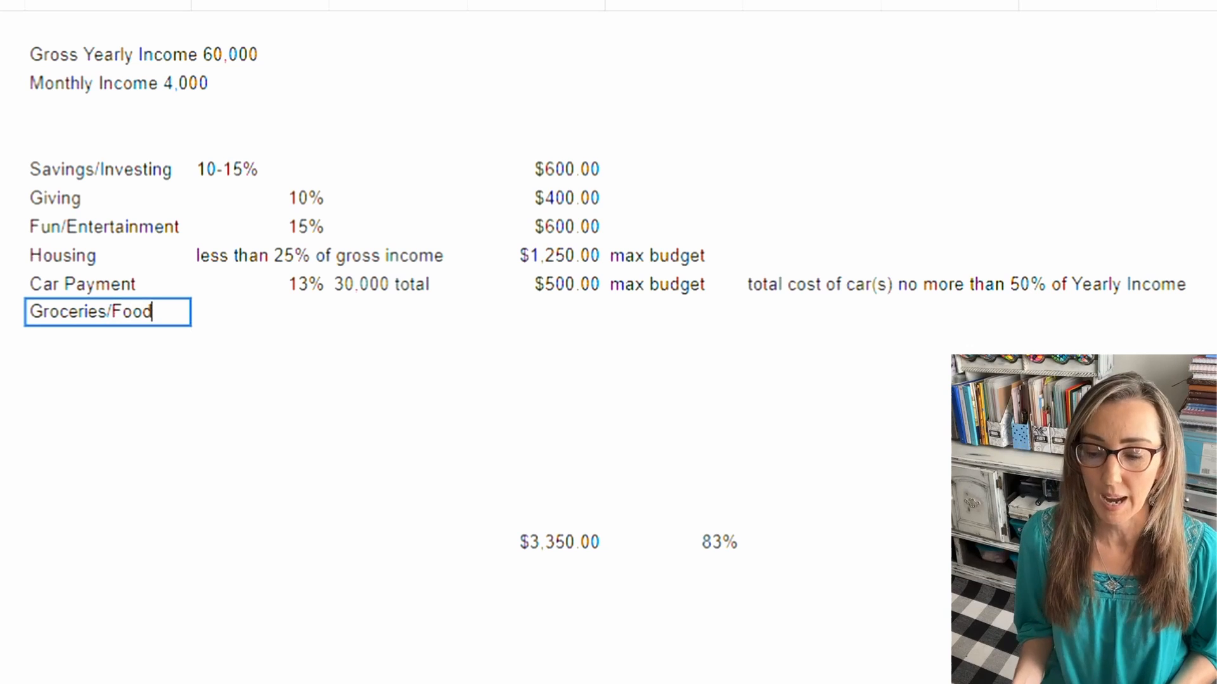
key(Return)
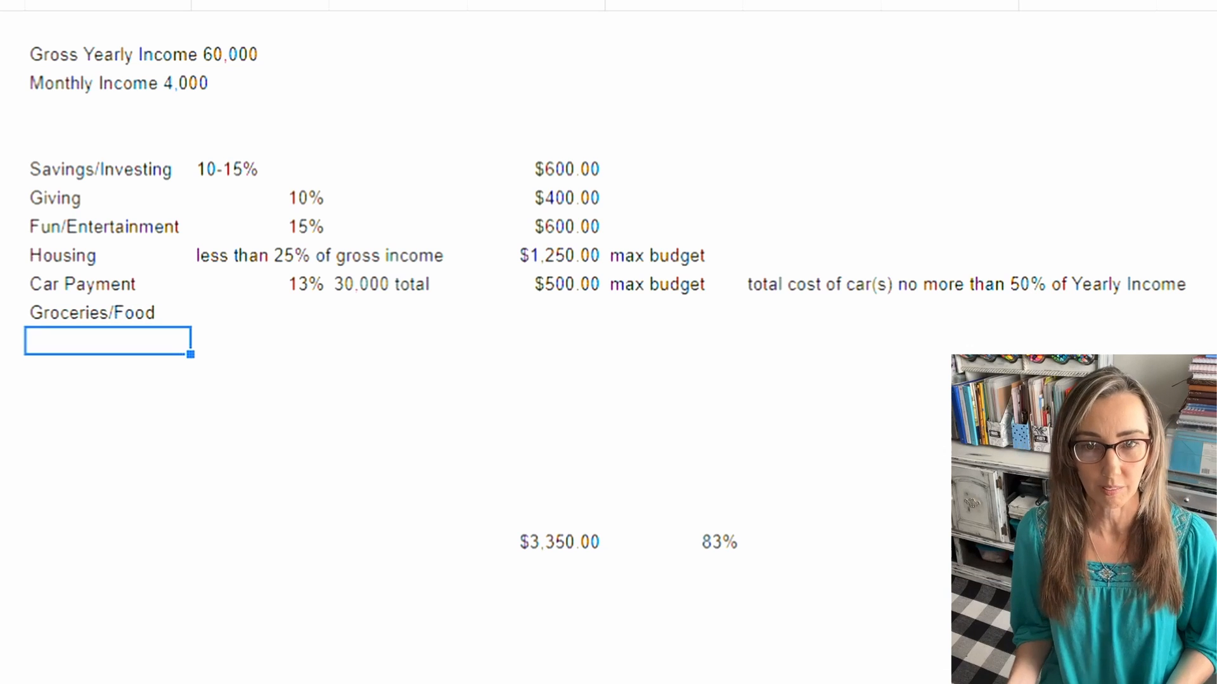
Step: Add the labels "Fuel" and "Utilities/phone" in the two rows below Groceries/Food
text(Fuel)
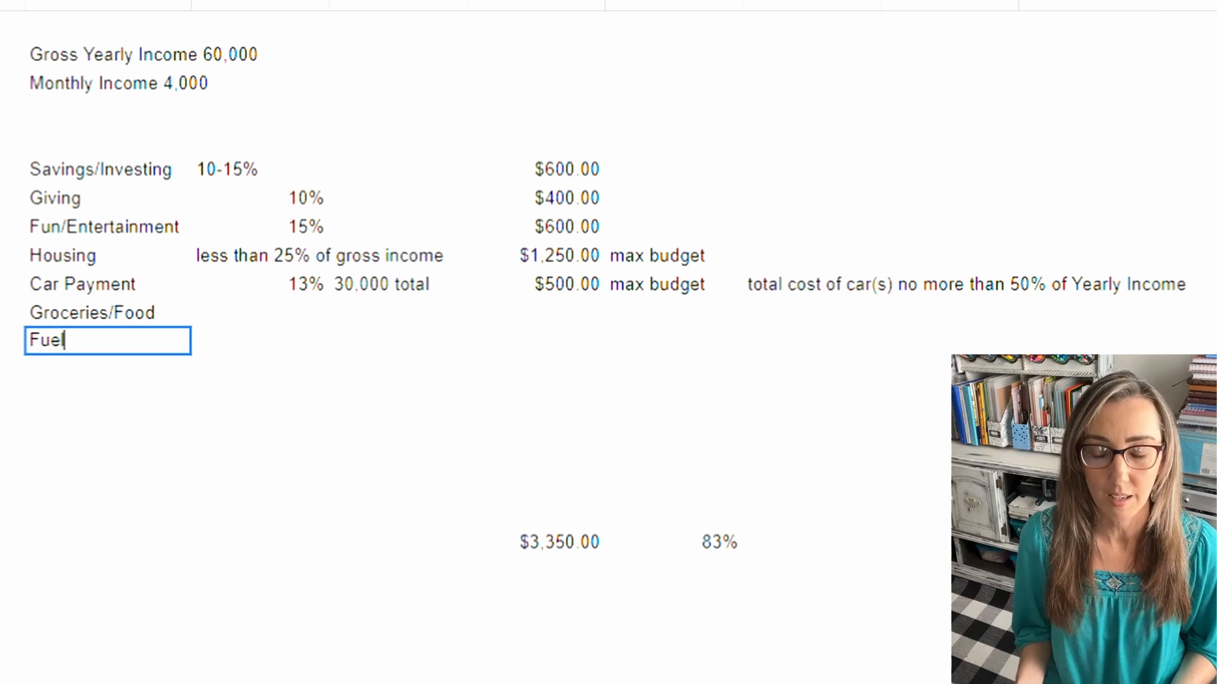
key(Return)
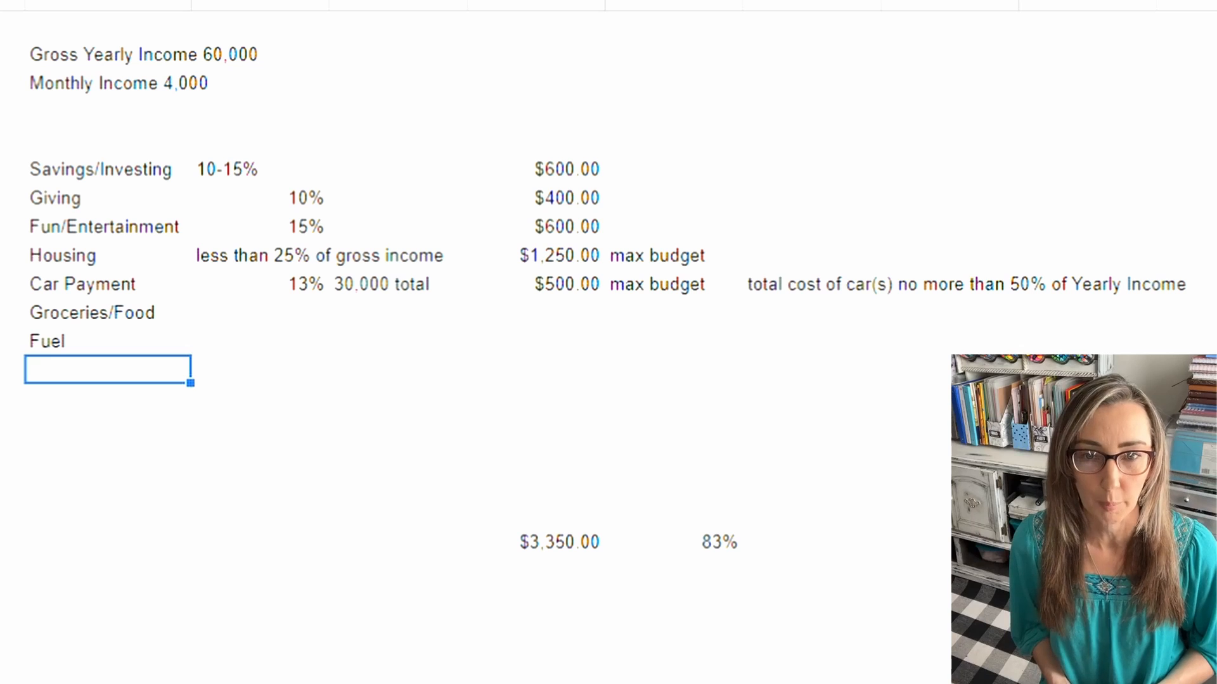
text(Utiliti)
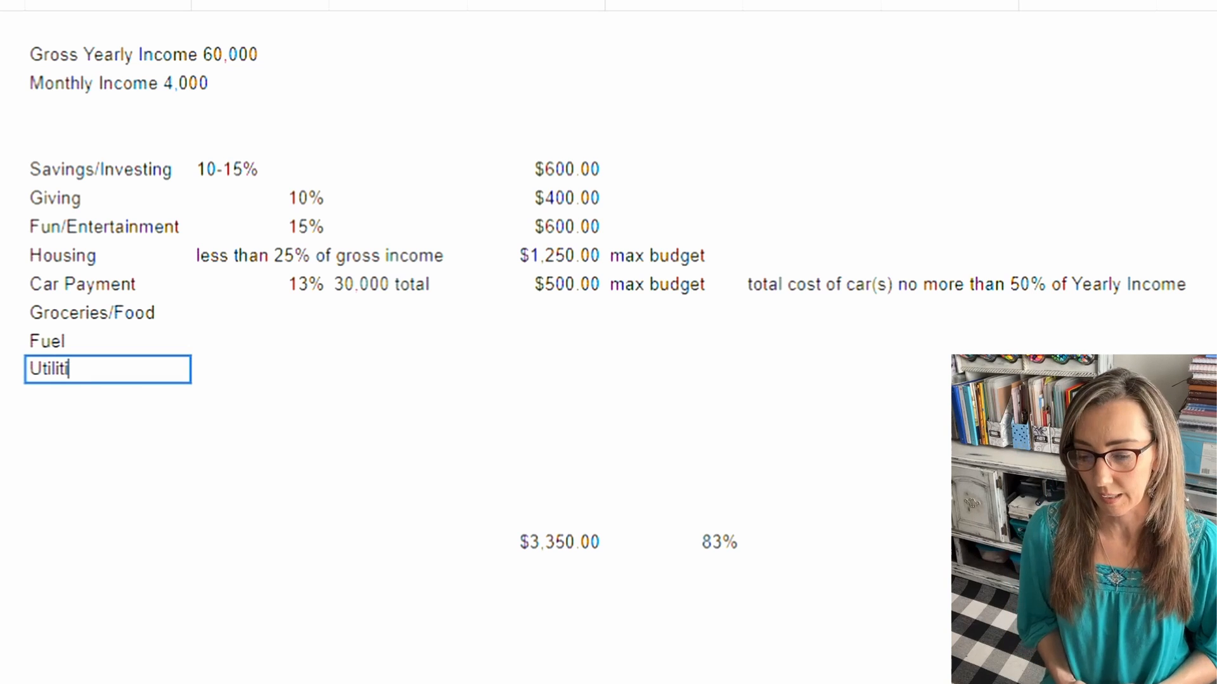
text(es)
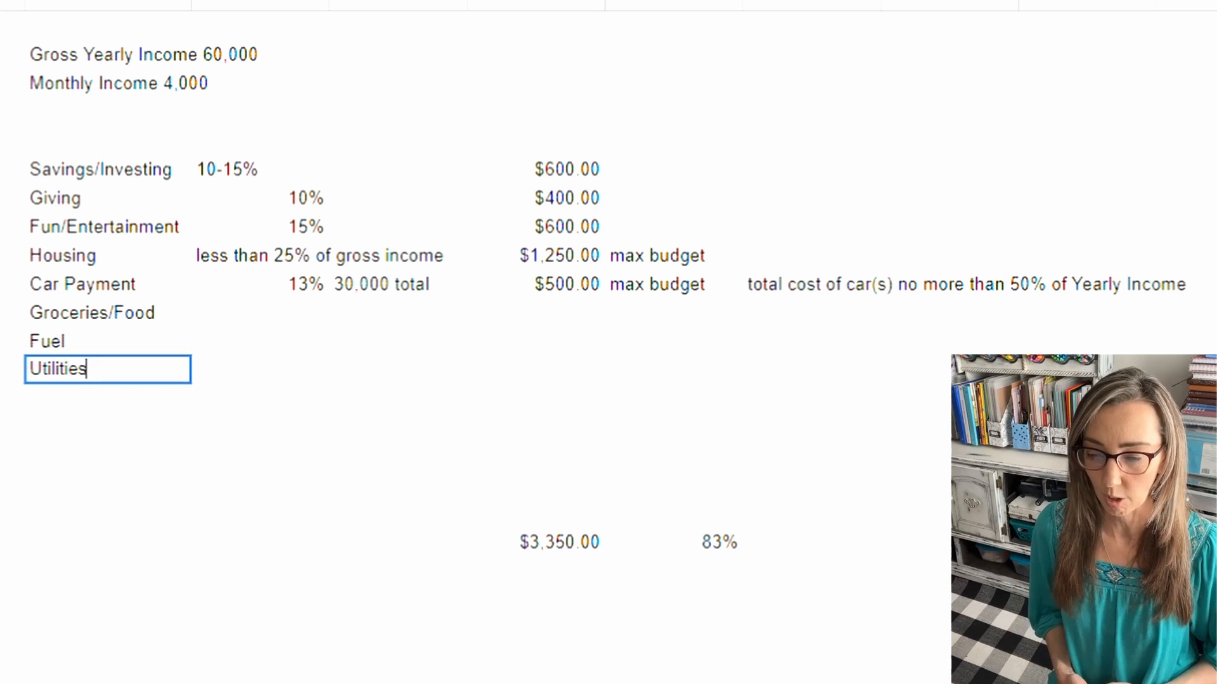
text(/)
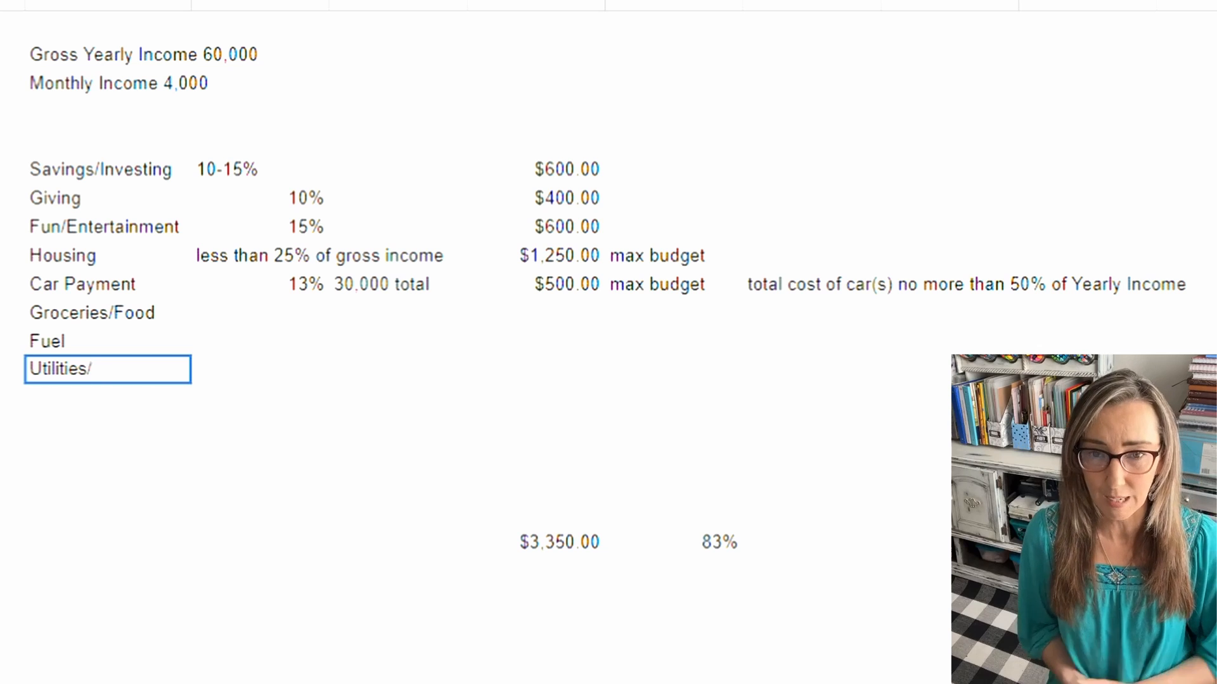
text(phone)
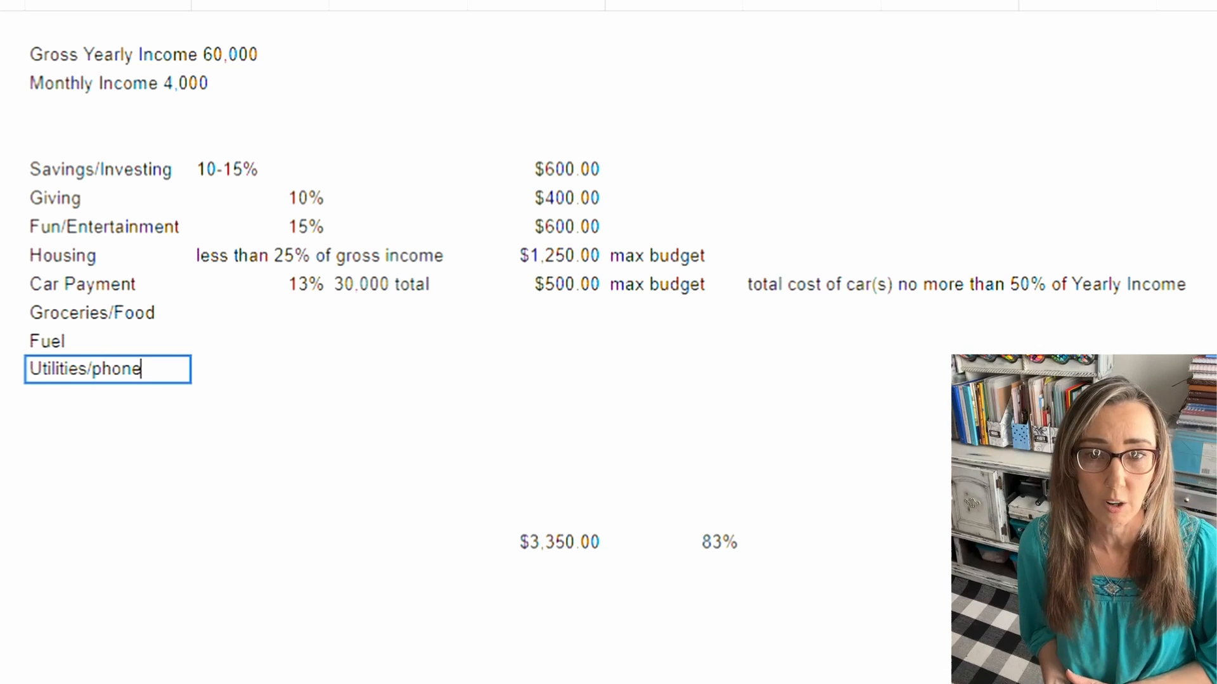
key(Return)
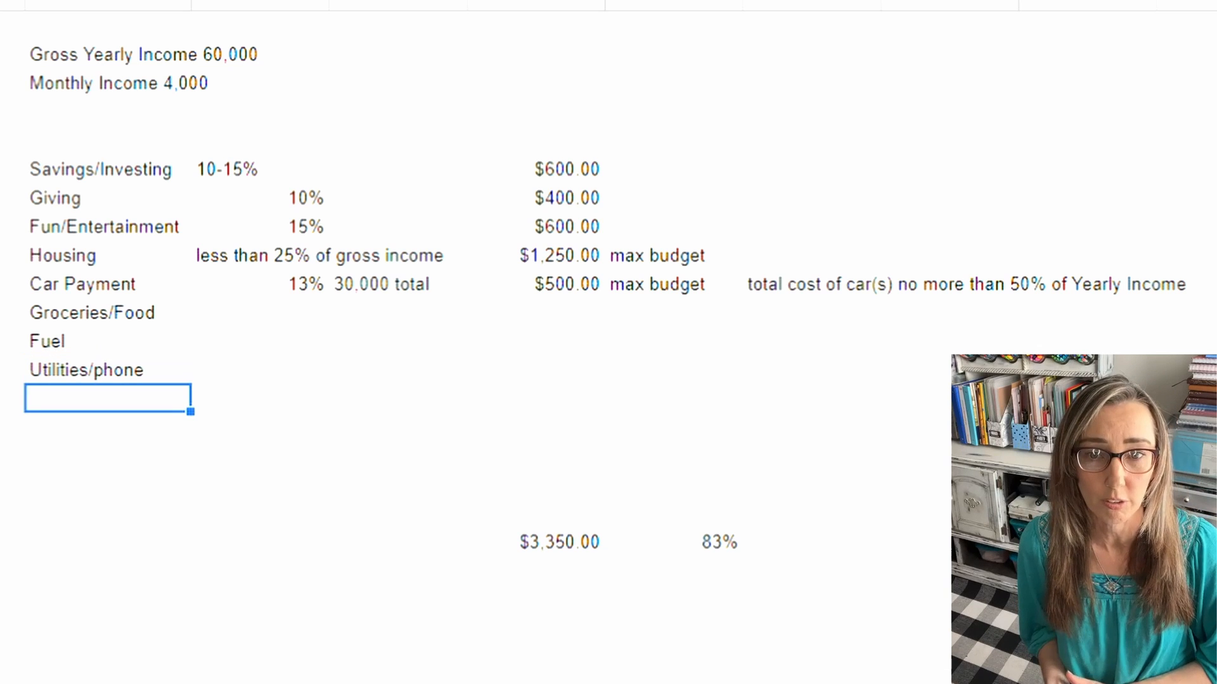
Step: Add the label "Other" below Utilities/phone and the label "Total expenses" in the row of the summed amounts
text(Other)
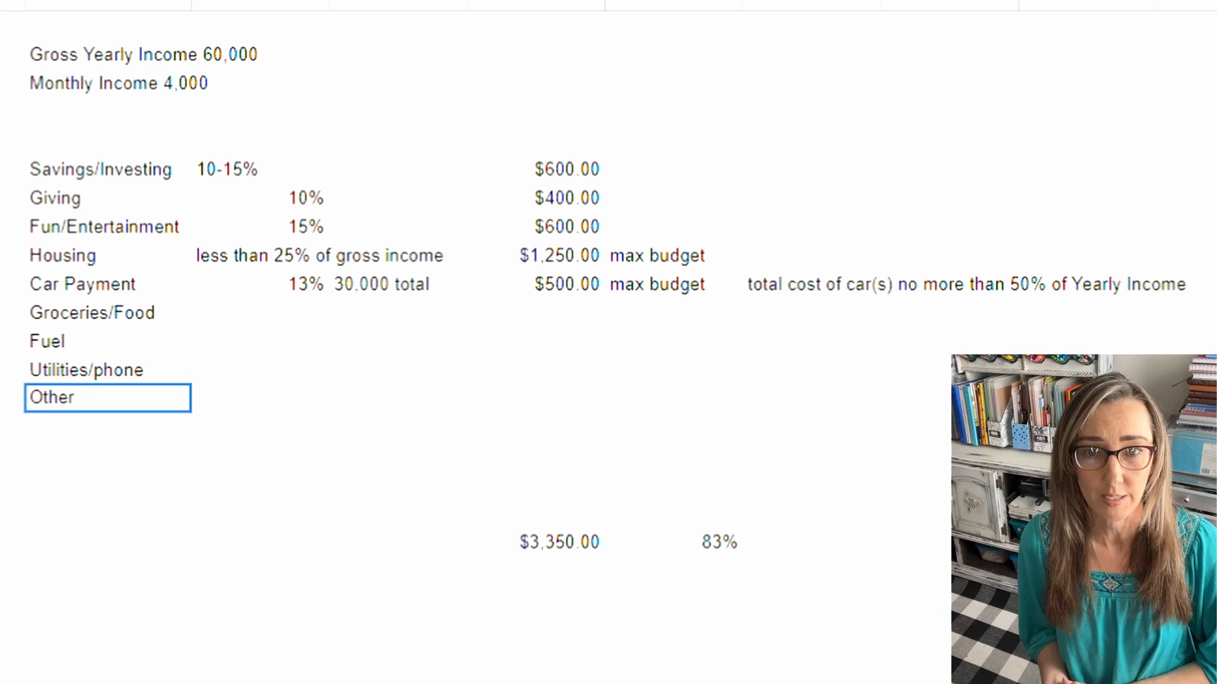
key(Return)
key(Return)
key(Return)
key(Return)
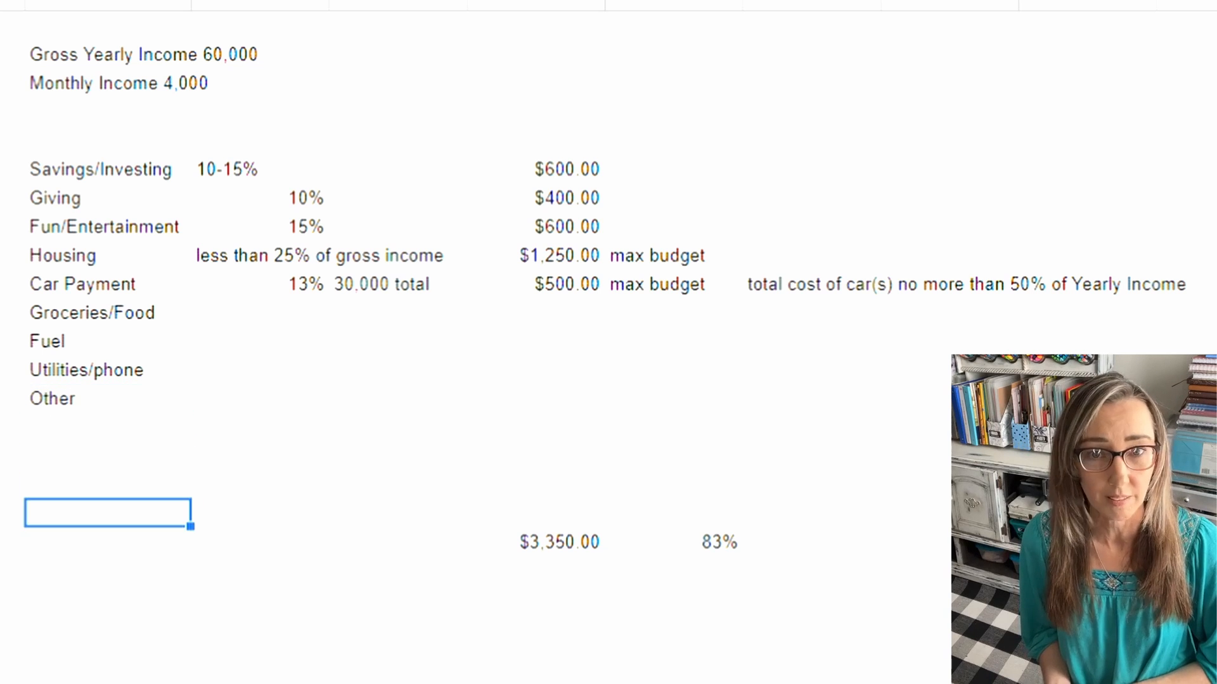
key(Return)
key(Return)
text(Total expenses)
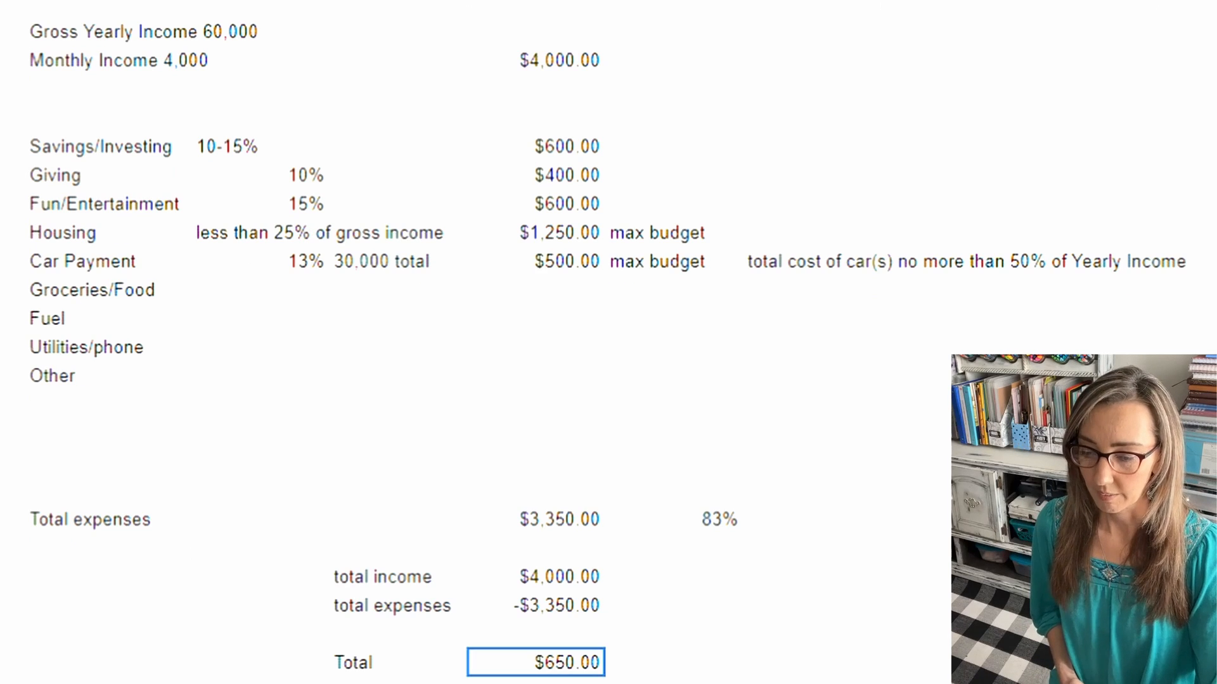
Step: Clear the Car Payment amount and check the remaining Total without a car payment
click(535, 261)
key(Return)
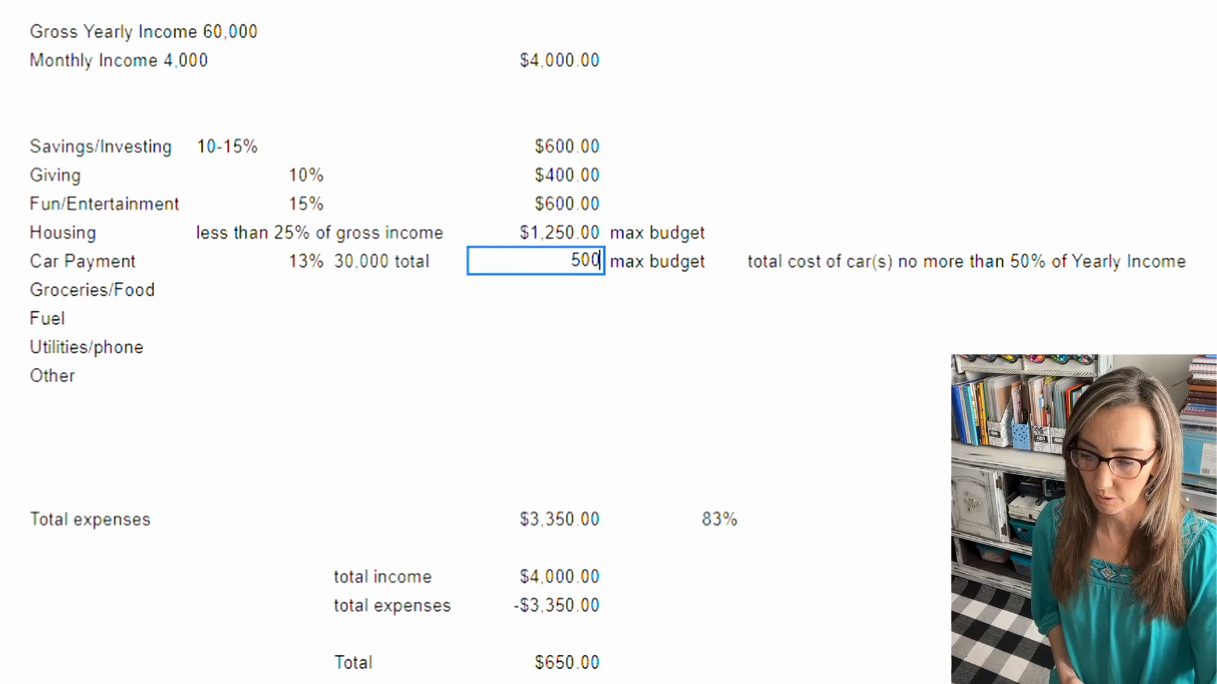
key(BackSpace)
key(BackSpace)
key(BackSpace)
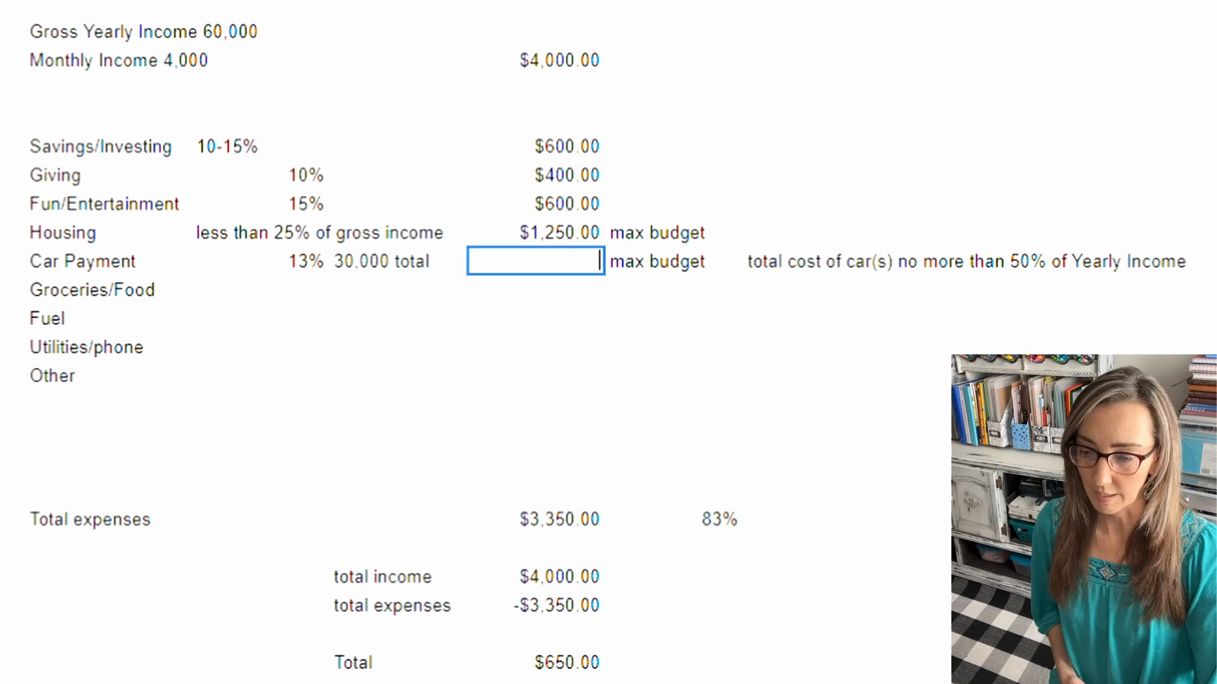
key(Return)
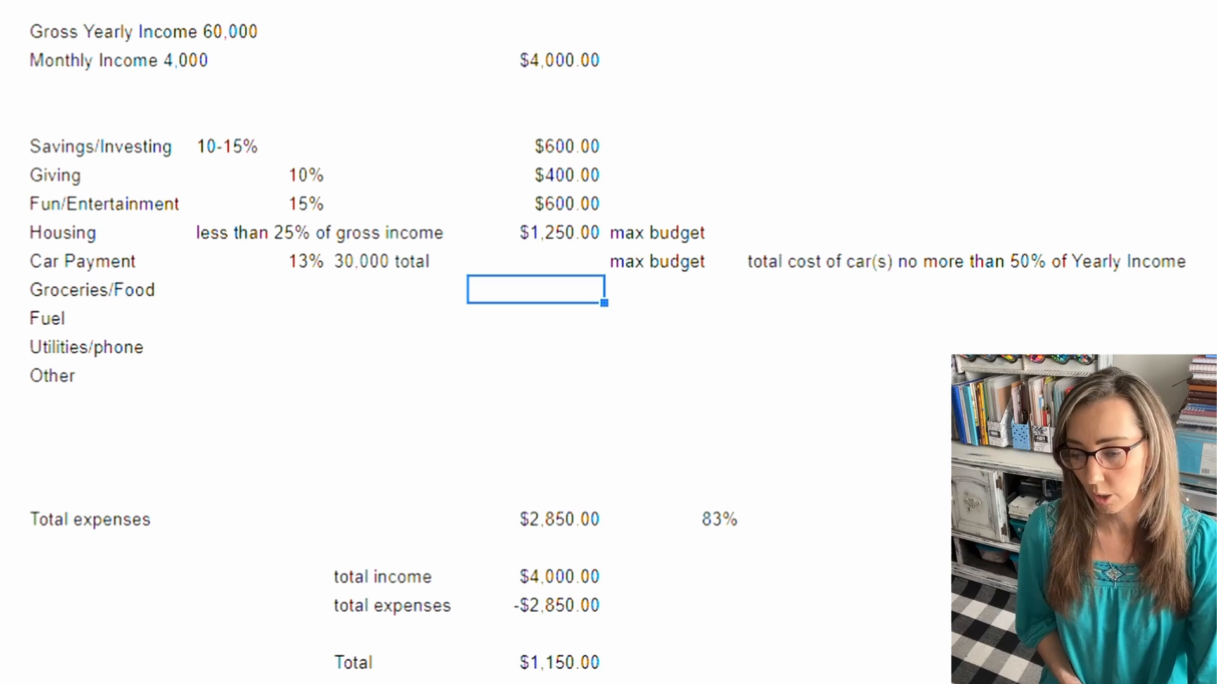
click(535, 662)
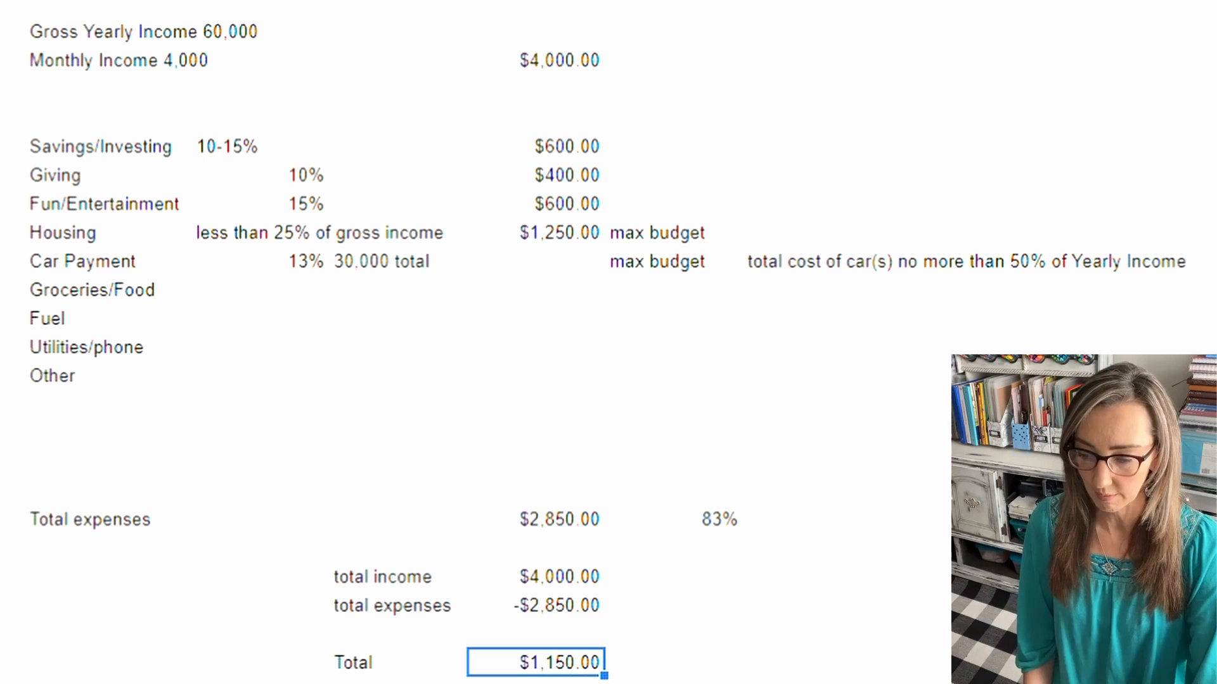
Step: Enter $500.00 again as the Car Payment amount
double_click(535, 261)
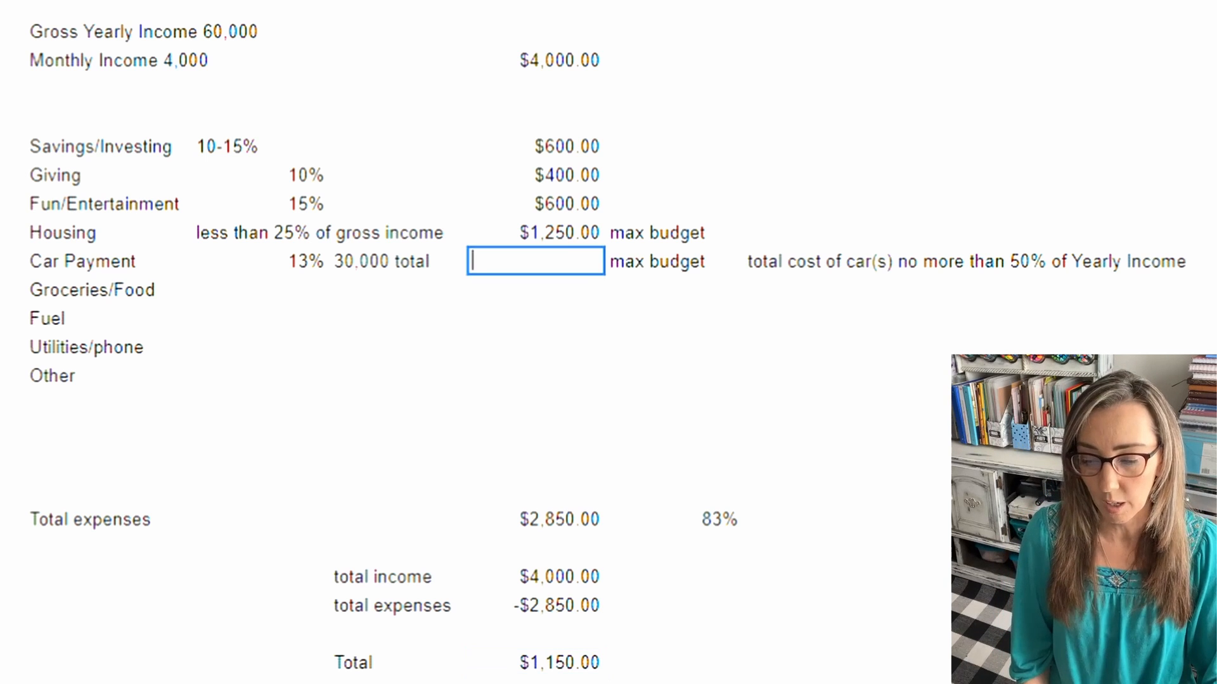
text($500.00)
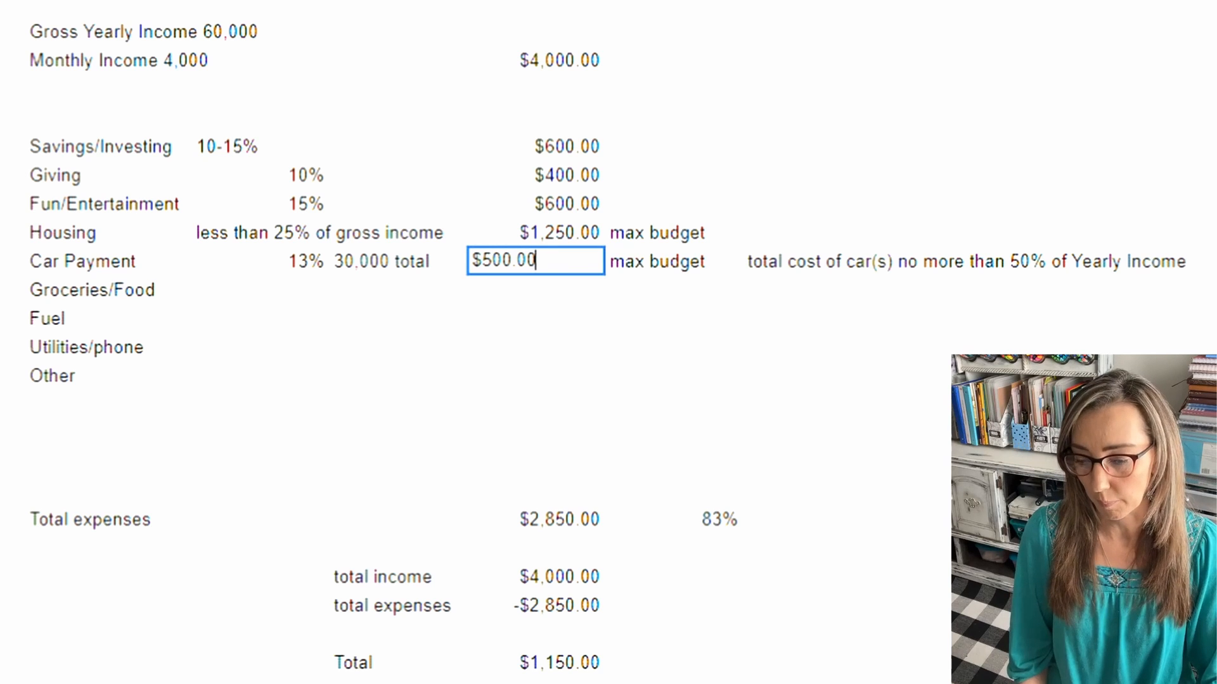
key(Return)
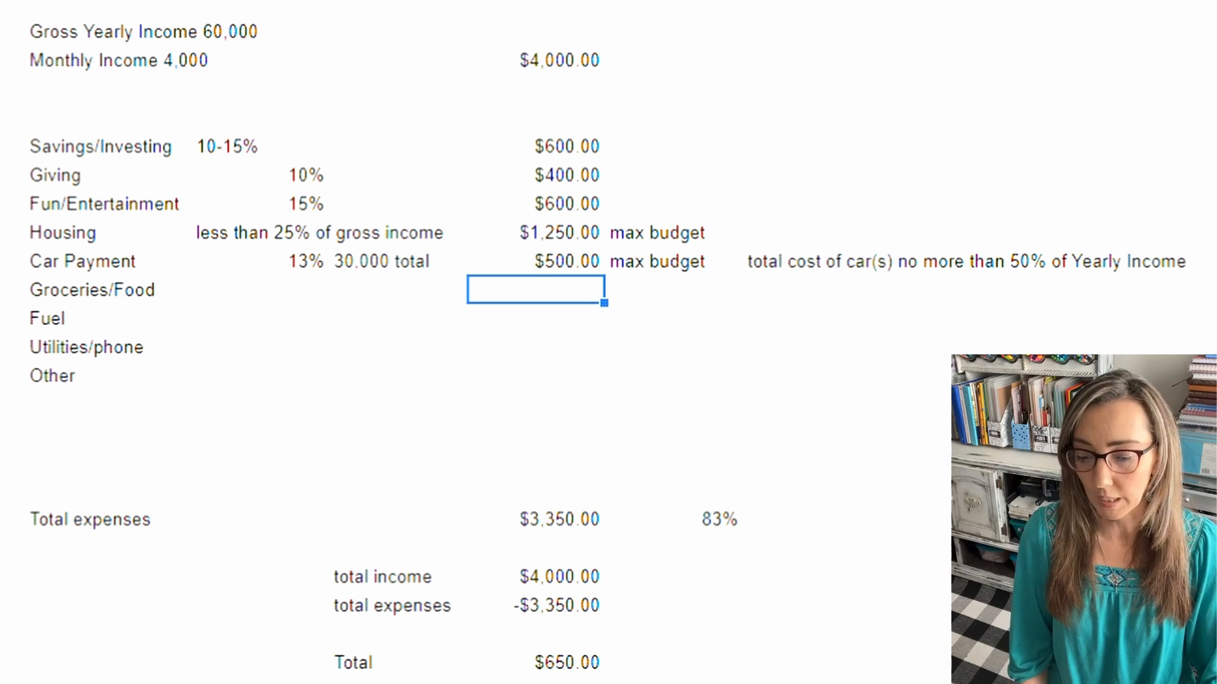
text(10)
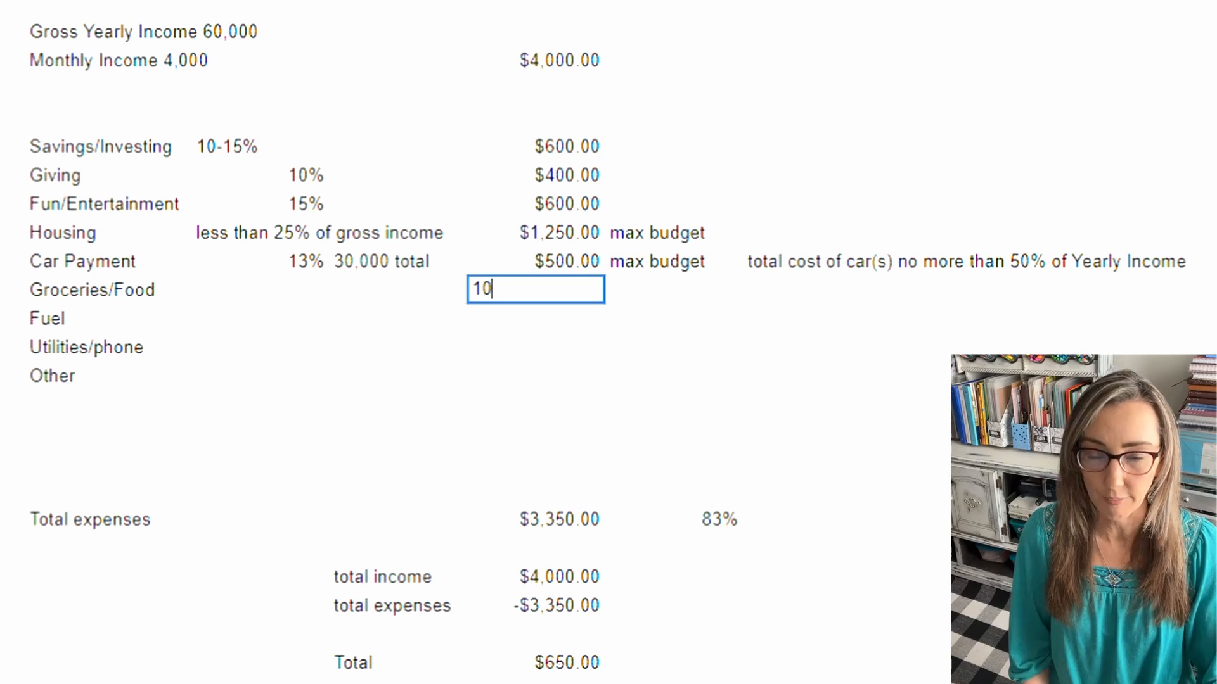
text(%)
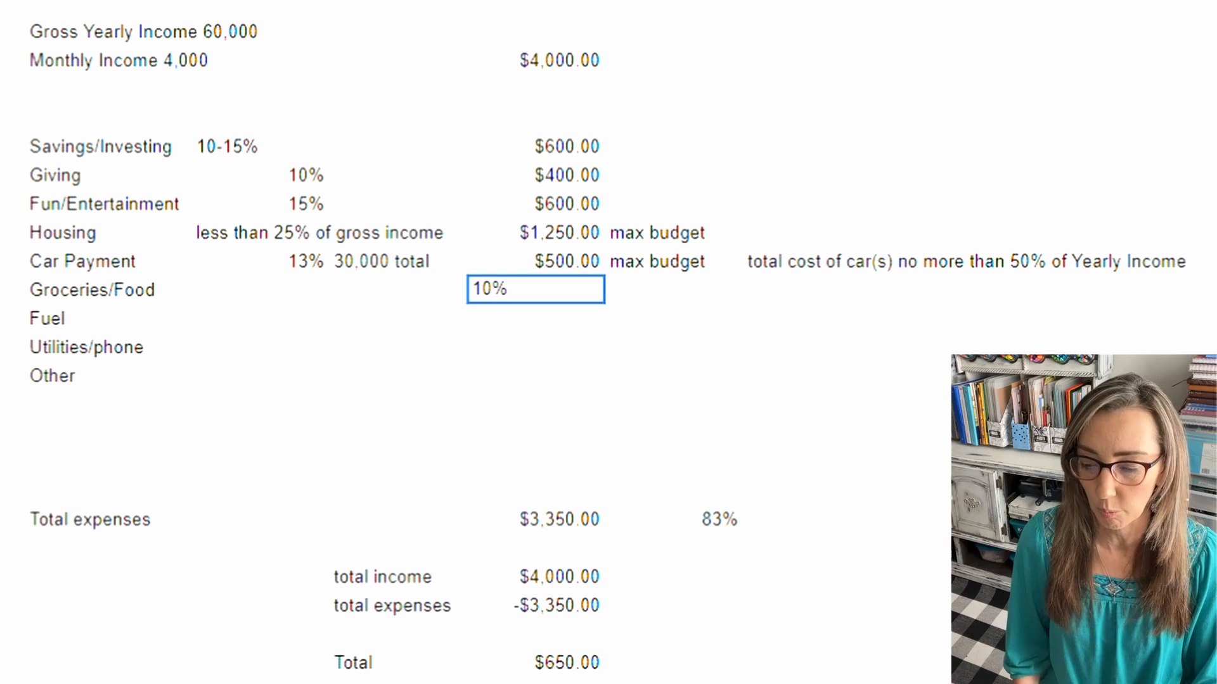
key(BackSpace)
key(BackSpace)
key(BackSpace)
click(260, 261)
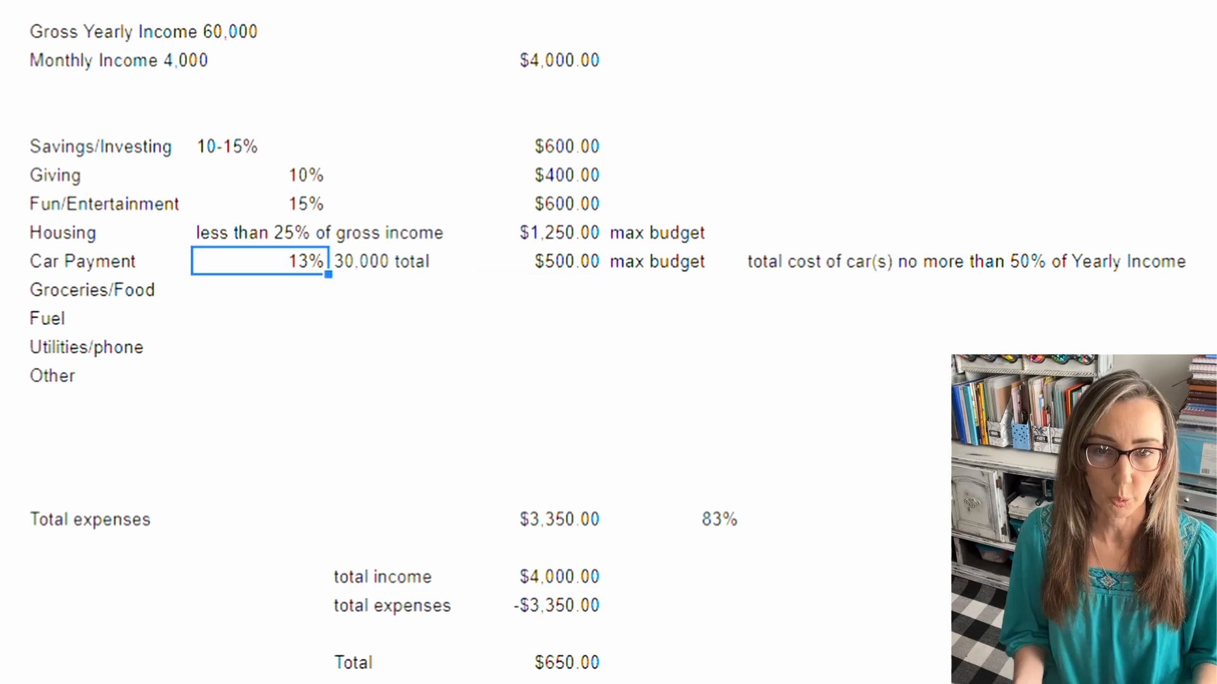
Step: Enter 10% as the Groceries/Food percentage and $400.00 as its monthly amount
click(259, 290)
text(1)
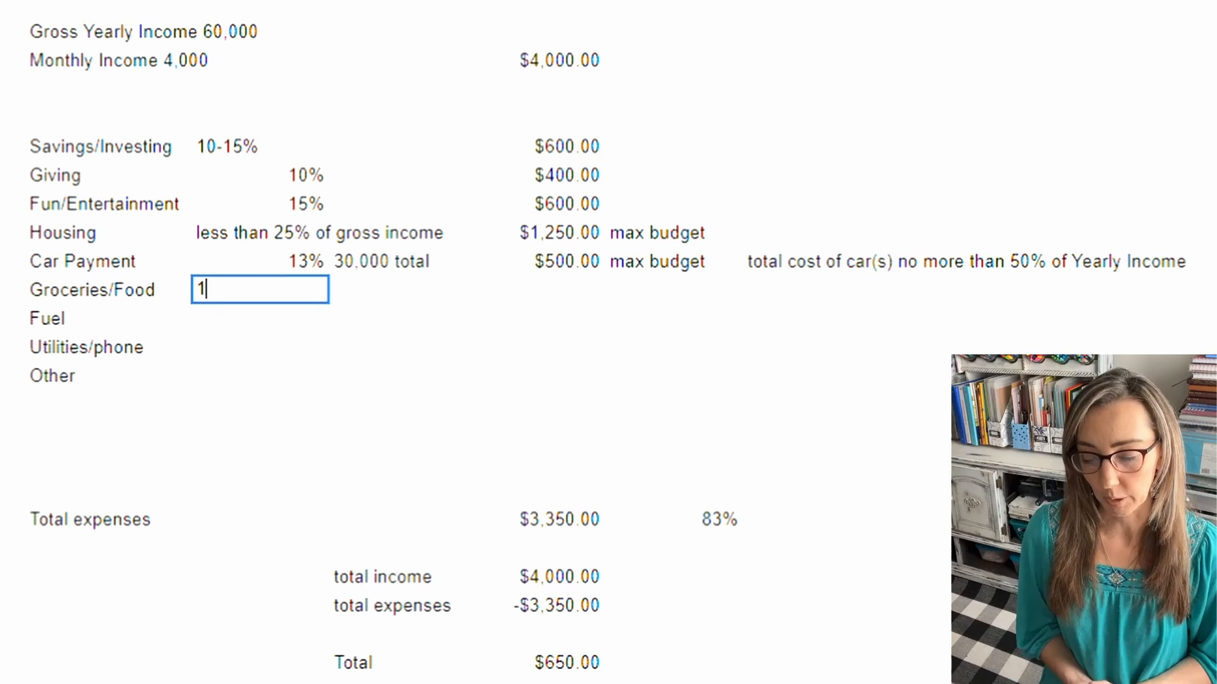
text(0%)
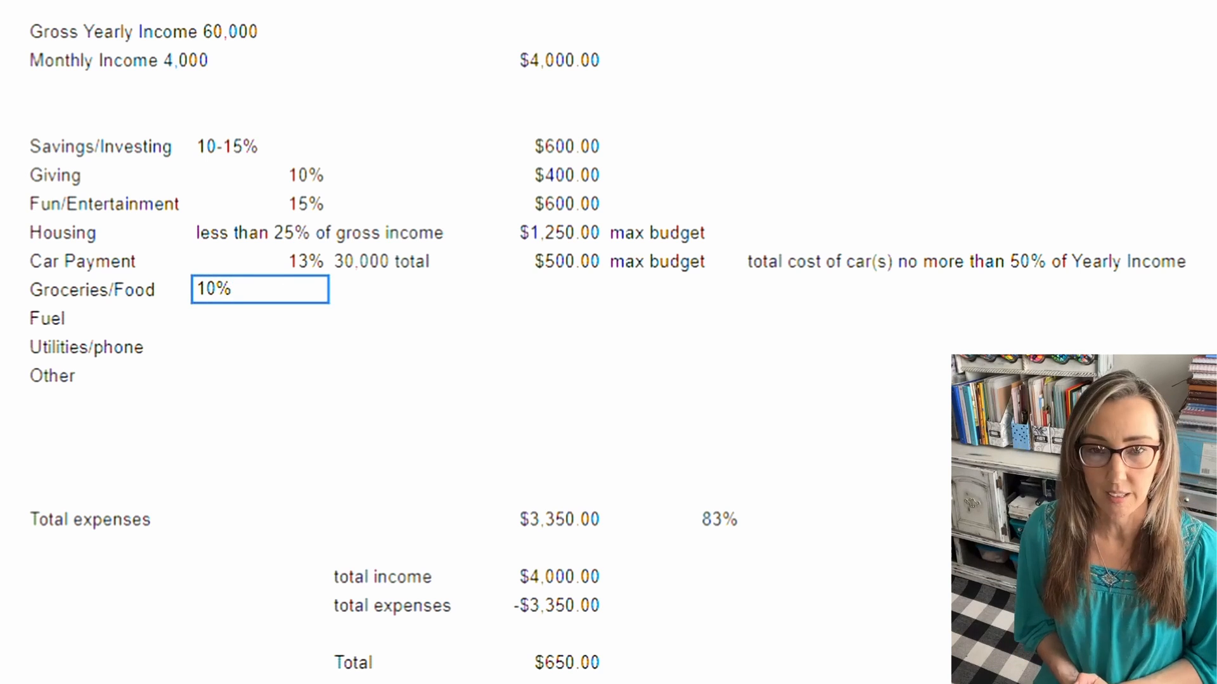
click(535, 289)
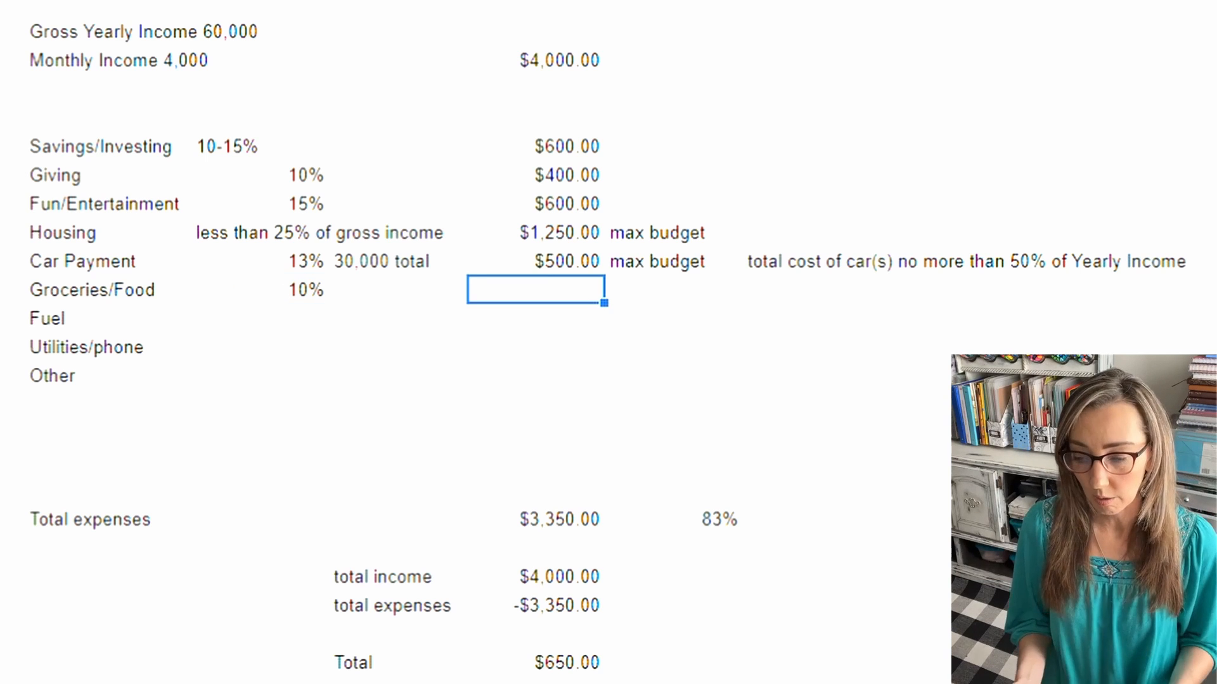
text($)
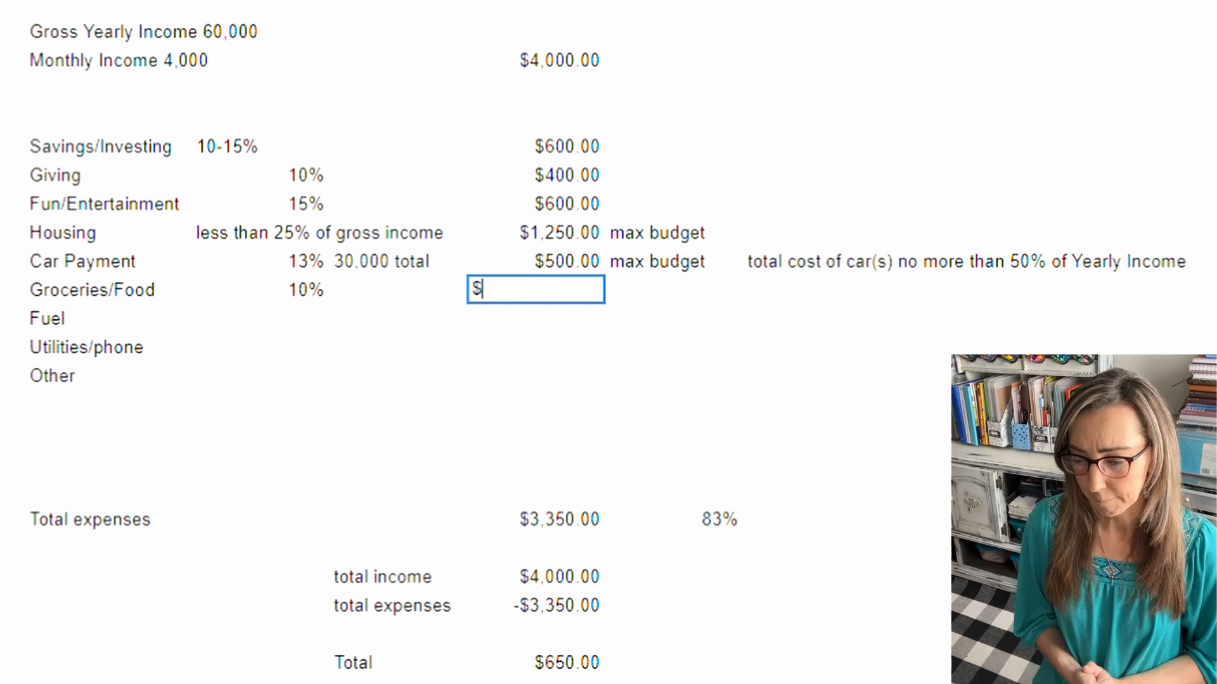
text(400.00)
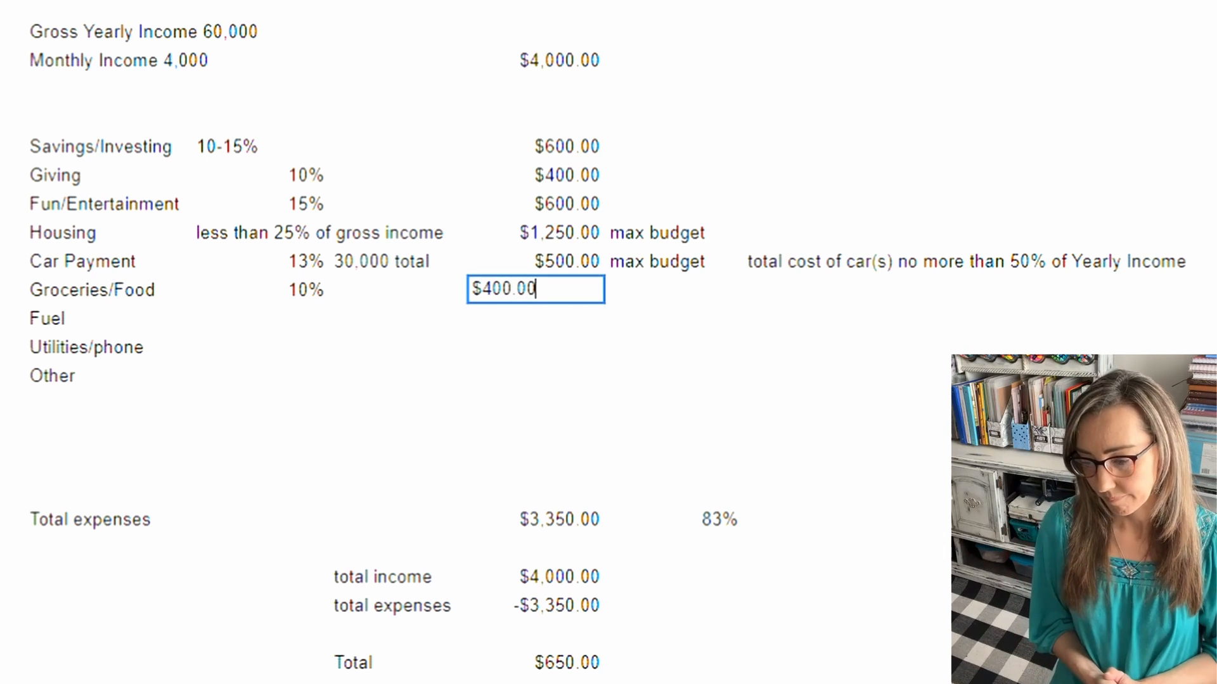
key(Return)
Step: Enter 3.75% as the Fuel percentage and $150.00 as its monthly amount
click(261, 318)
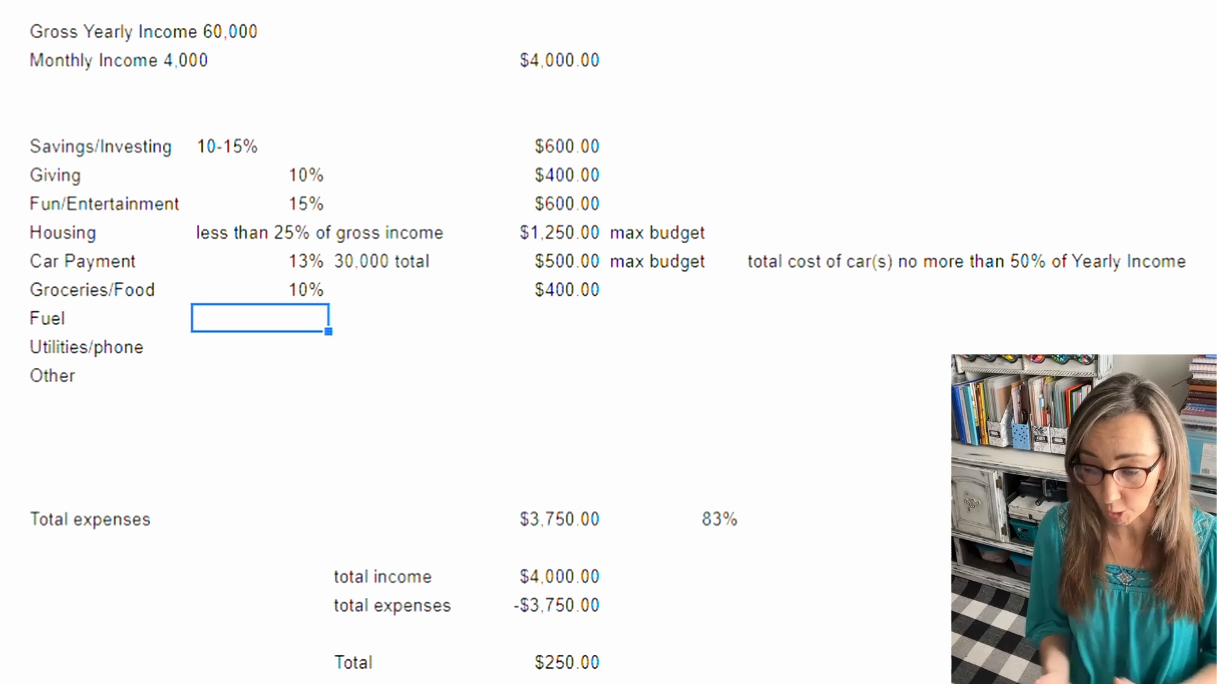
text(3.75%)
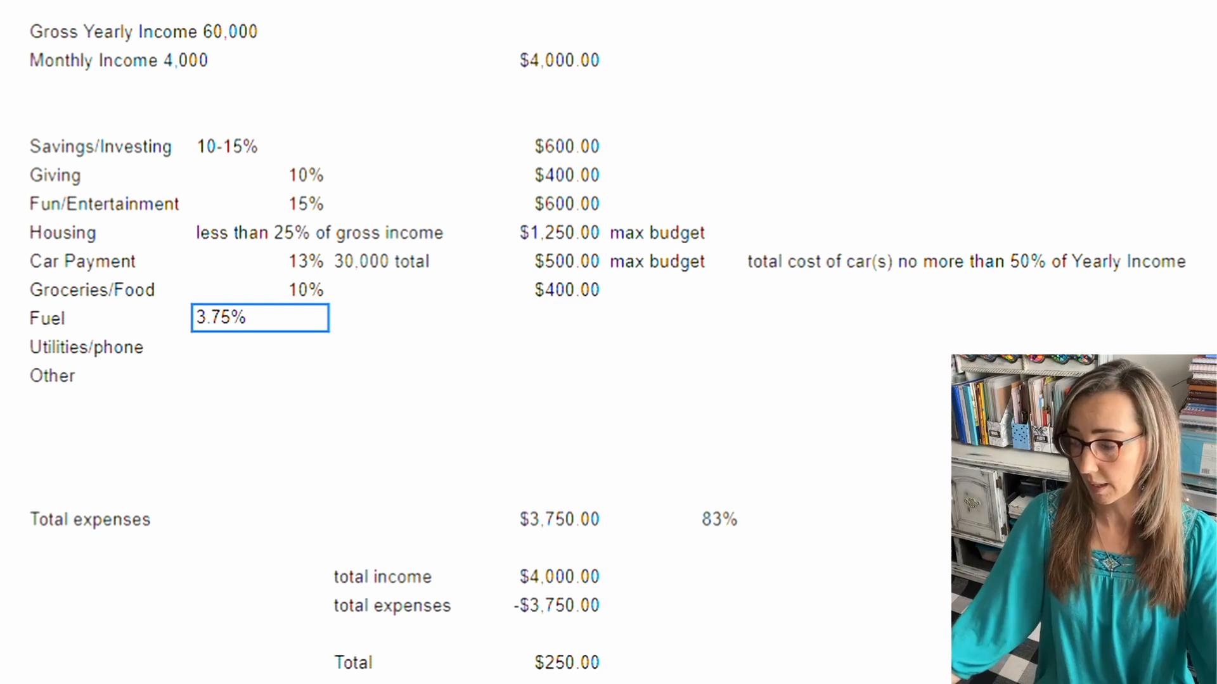
click(536, 319)
text($)
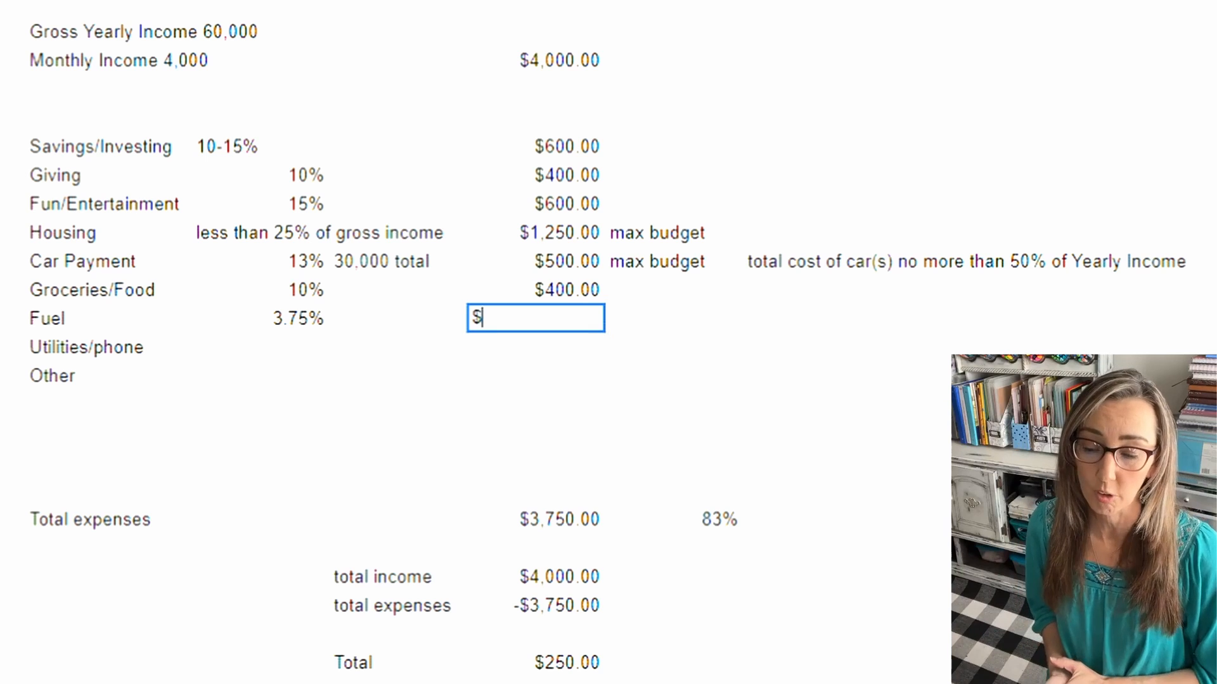
text(150.00)
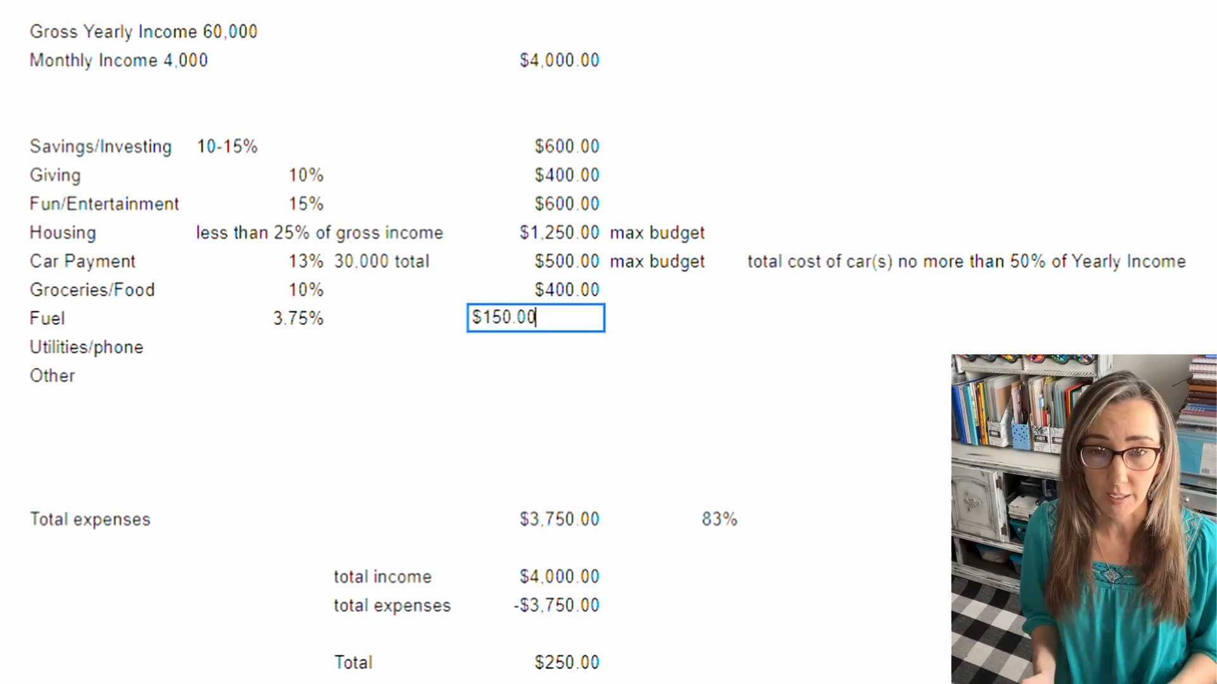
key(Return)
Step: Enter 3.75% as the Utilities/phone percentage and $150.00 as its monthly amount
click(260, 347)
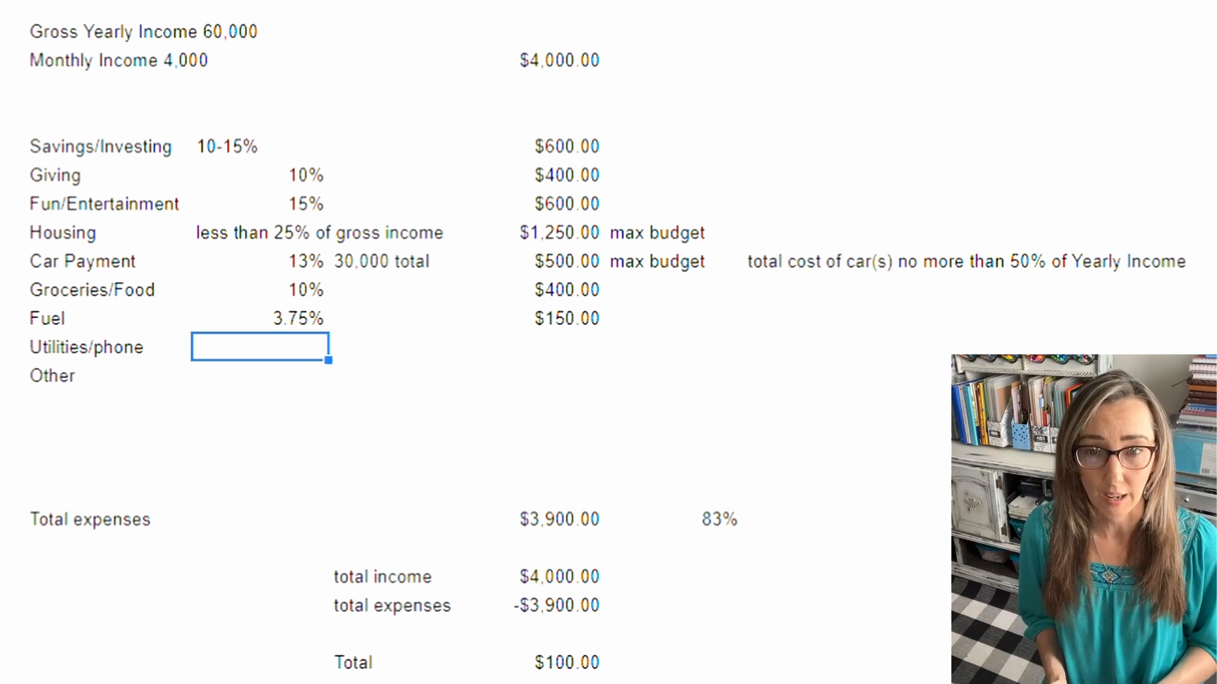
text(3.7)
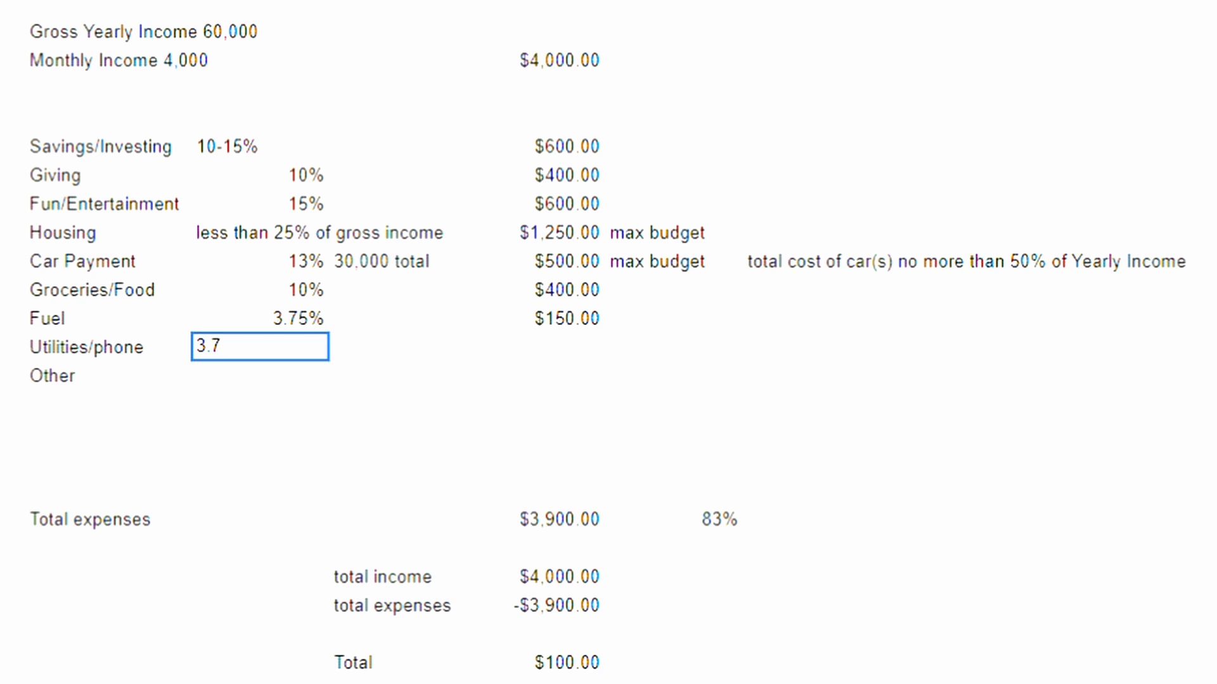
text(5%)
click(536, 347)
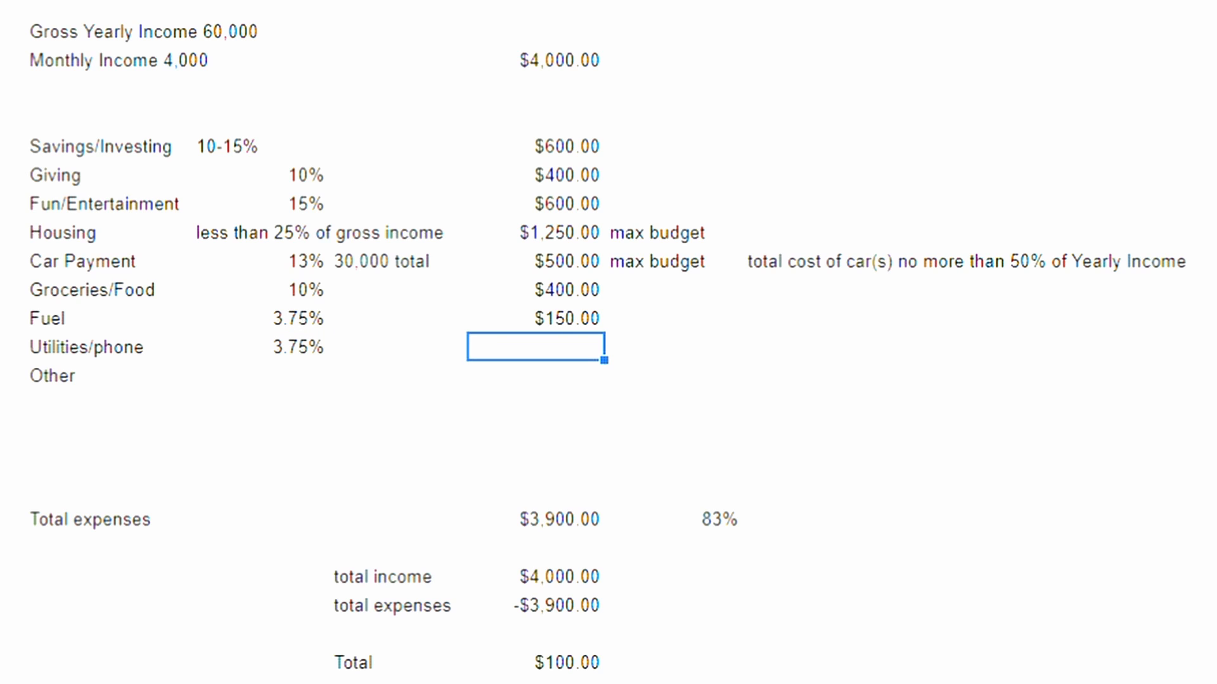
text($150.00)
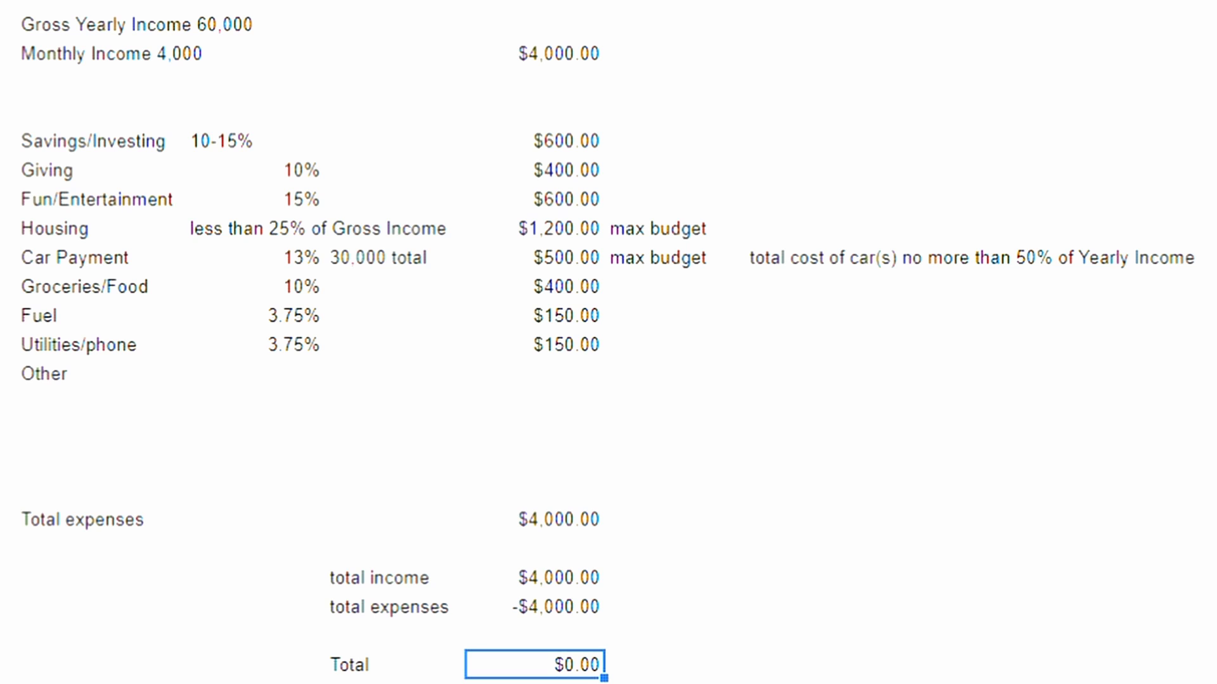
Step: Change the Savings/Investing percentage to a single value of 10%
double_click(255, 141)
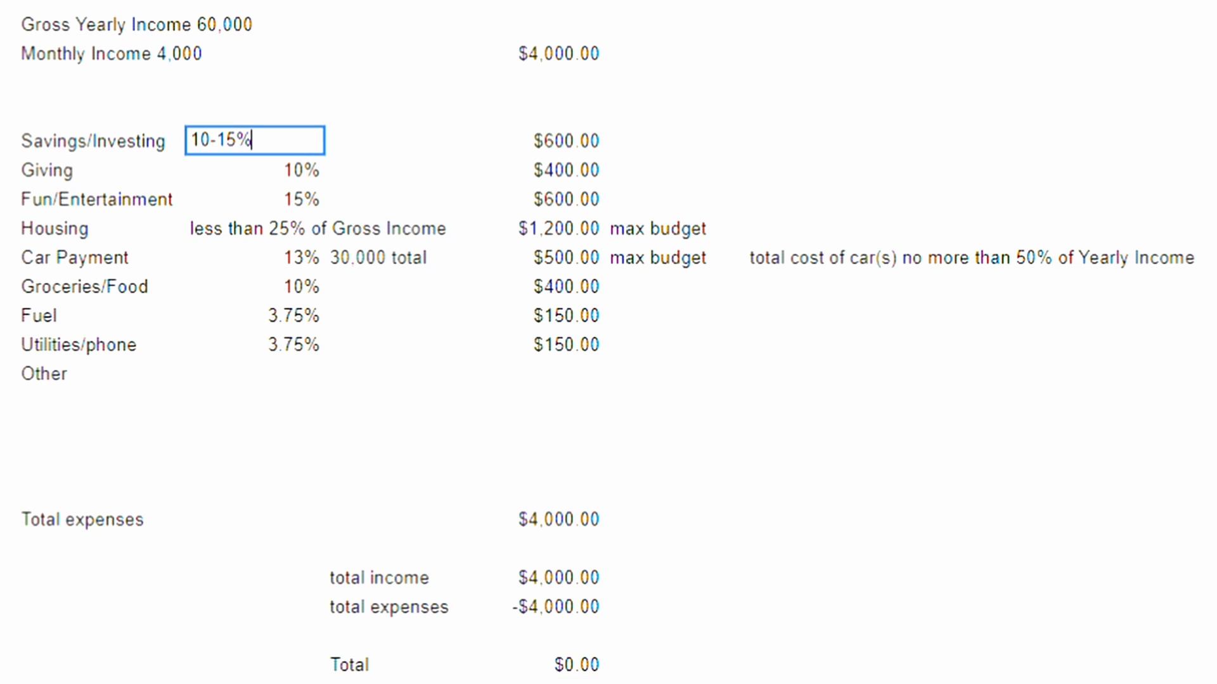
key(BackSpace)
key(BackSpace)
key(BackSpace)
key(BackSpace)
text(%)
Step: Set the Savings/Investing monthly amount to $400.00
click(534, 141)
key(F2)
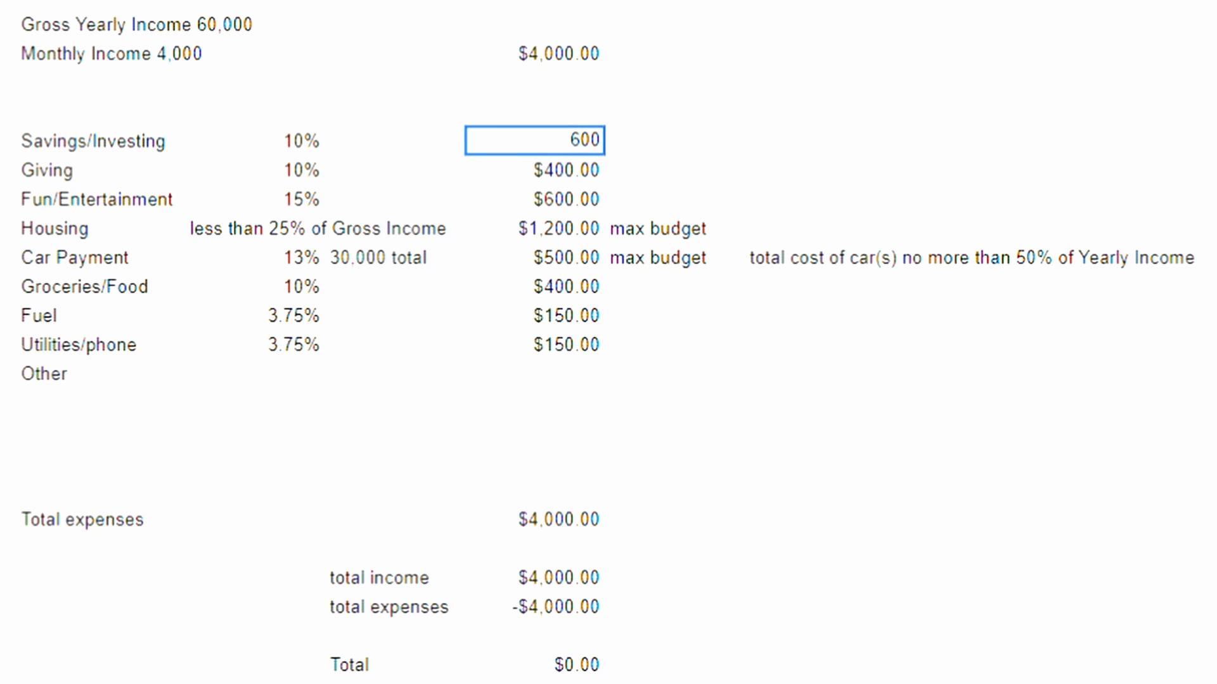
key(BackSpace)
key(BackSpace)
key(BackSpace)
text(400)
key(Return)
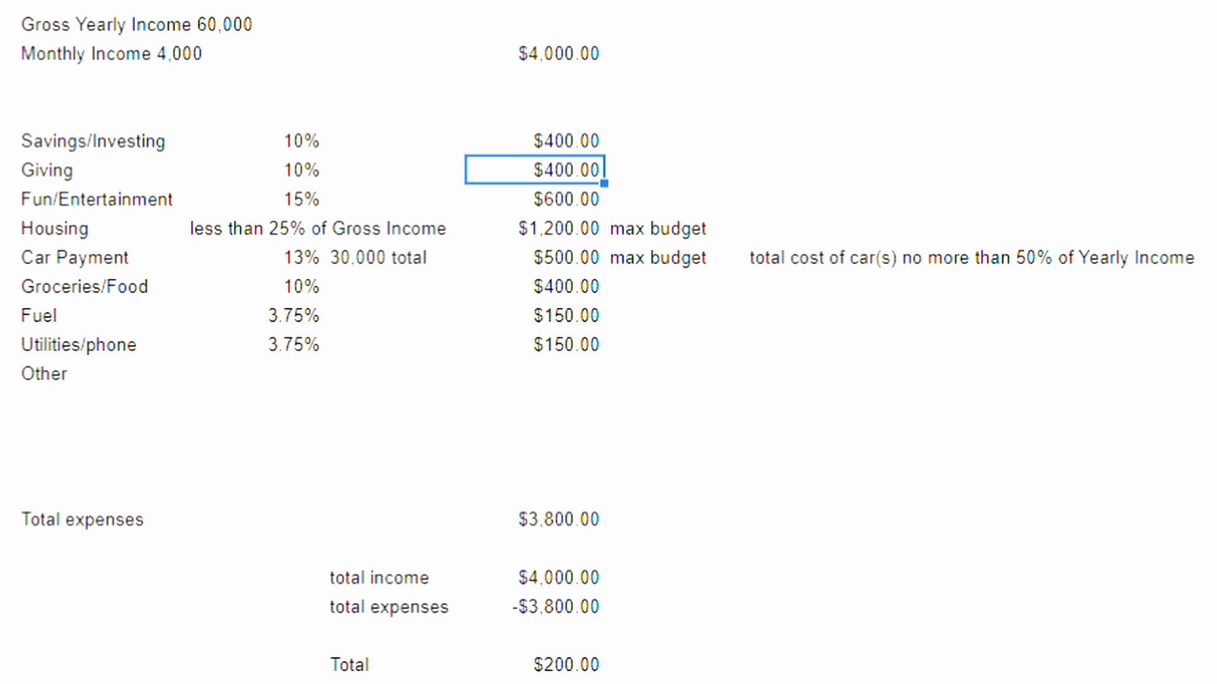
Step: Set the Fun/Entertainment percentage to 12.5%
double_click(254, 199)
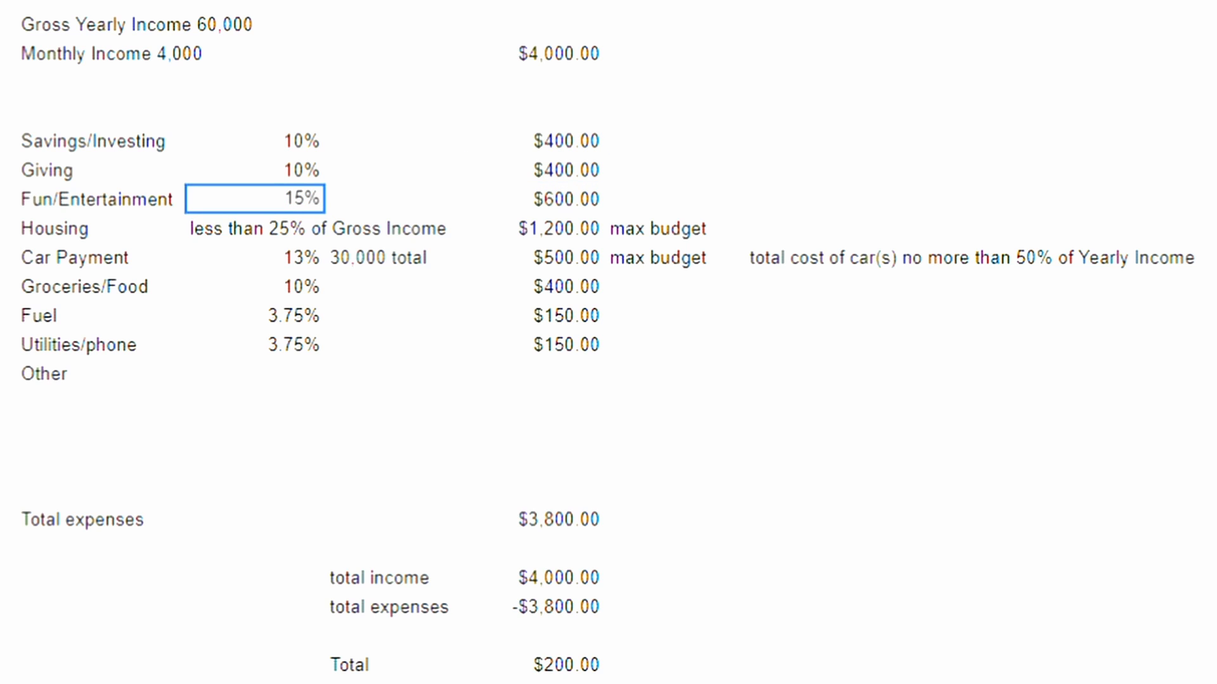
key(Left)
key(BackSpace)
key(BackSpace)
text(12.5)
key(Return)
Step: Set the Fun/Entertainment monthly amount to $400.00
double_click(545, 200)
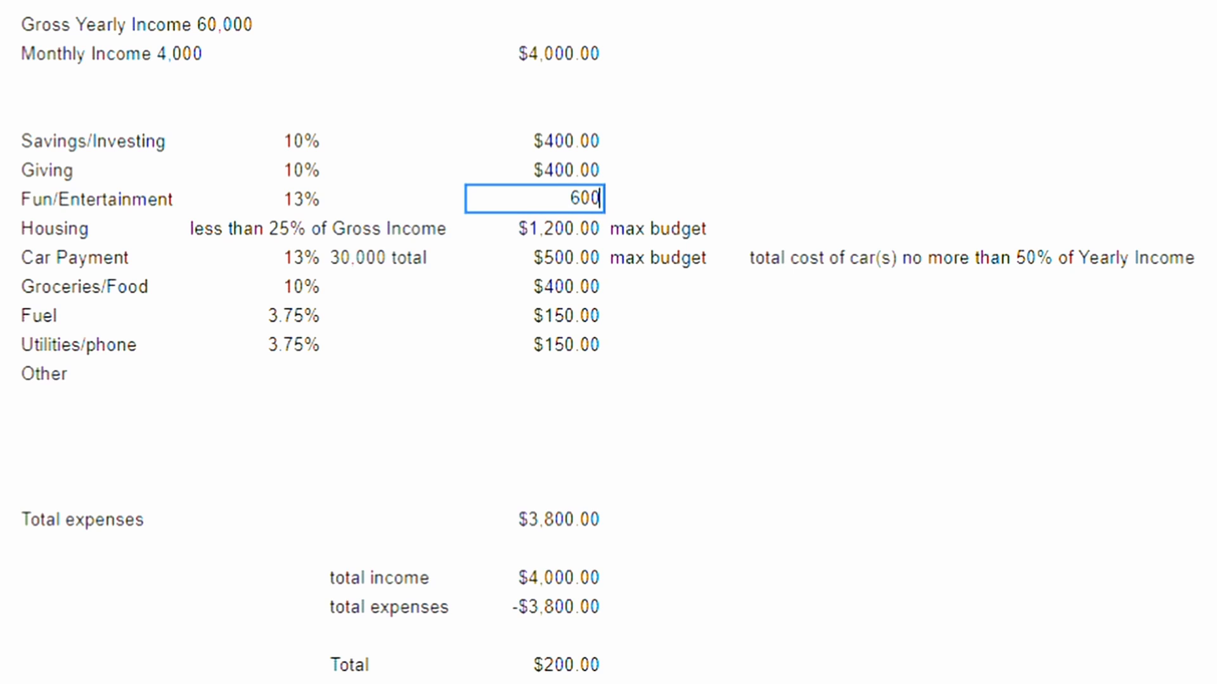
click(579, 198)
key(BackSpace)
text(4)
key(Return)
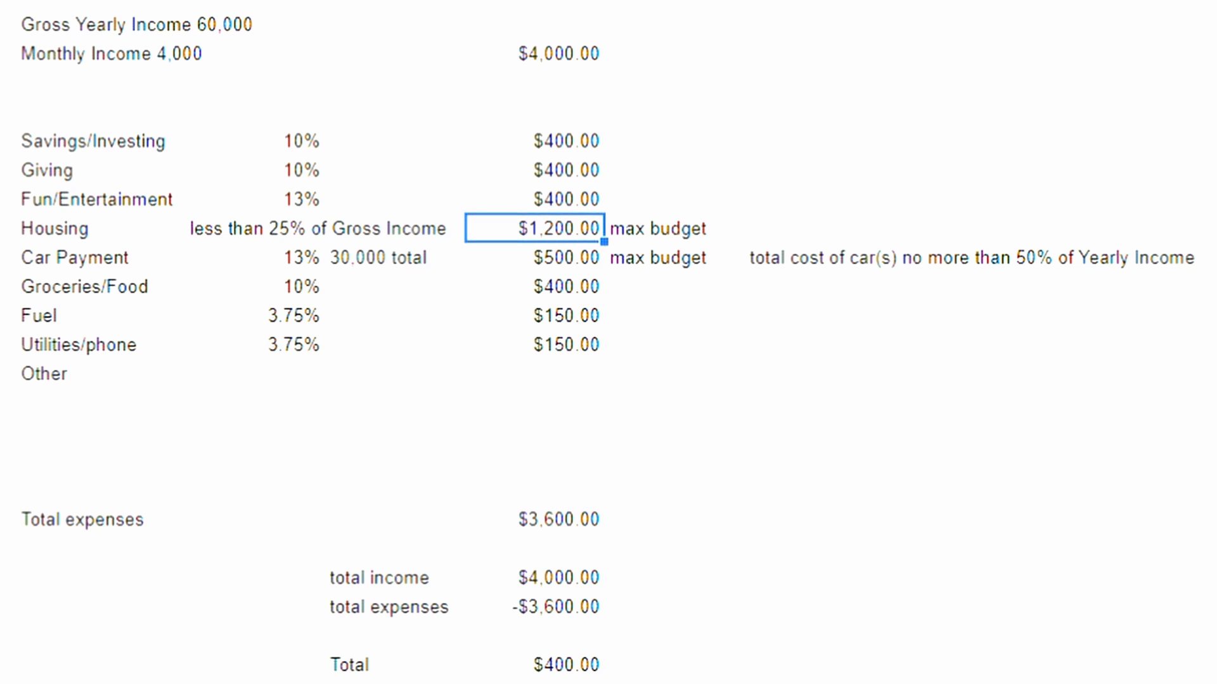
Step: Replace the Housing note about gross income with a plain percentage of 25%
click(395, 228)
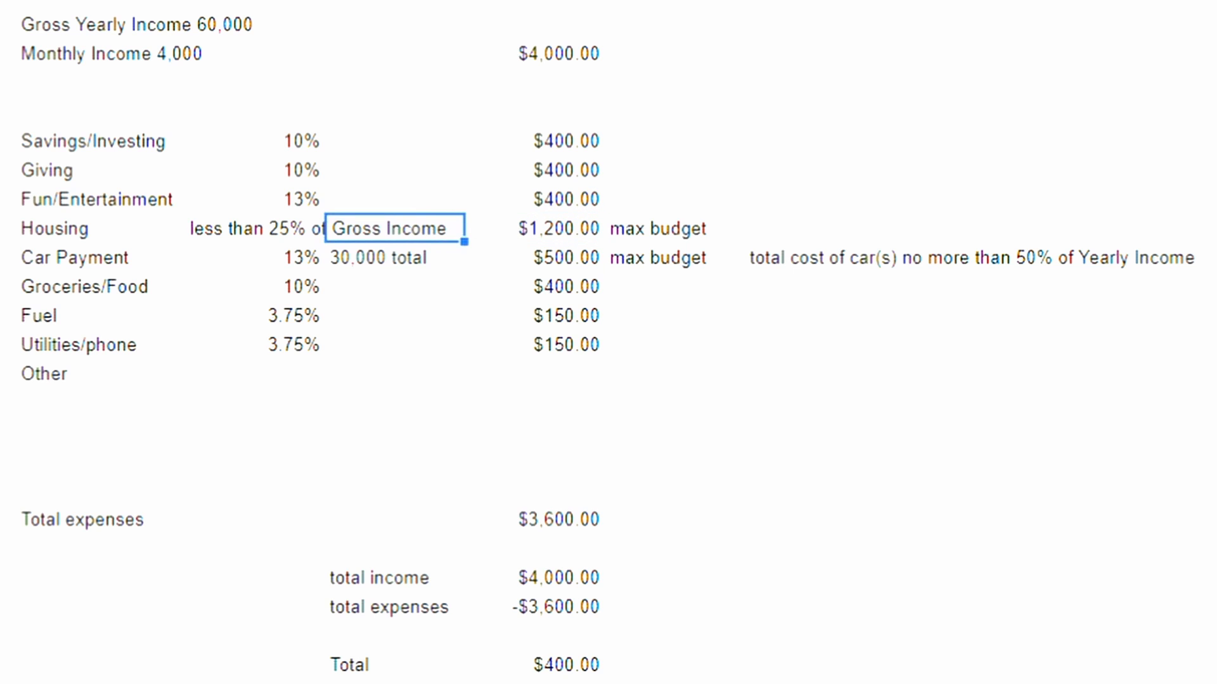
click(254, 228)
click(394, 229)
double_click(255, 228)
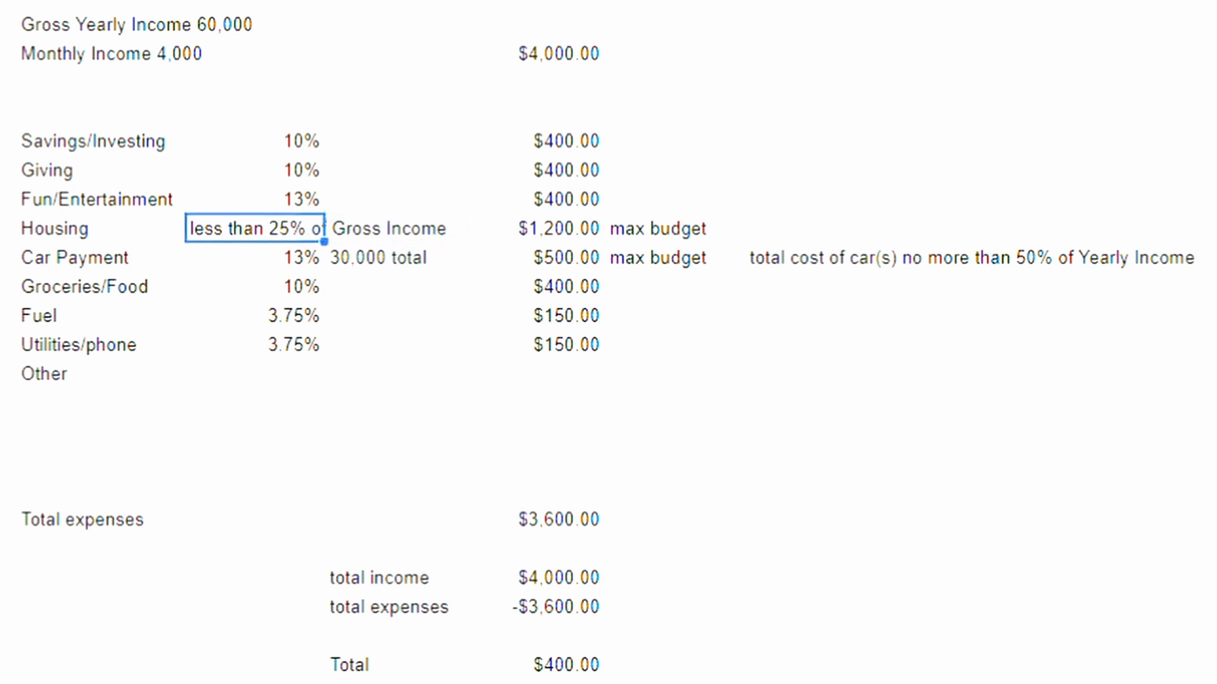
key(BackSpace)
key(BackSpace)
key(BackSpace)
key(BackSpace)
key(BackSpace)
key(BackSpace)
key(BackSpace)
key(BackSpace)
key(BackSpace)
key(BackSpace)
key(BackSpace)
key(BackSpace)
key(BackSpace)
key(BackSpace)
key(BackSpace)
key(BackSpace)
key(BackSpace)
key(BackSpace)
key(BackSpace)
key(BackSpace)
key(BackSpace)
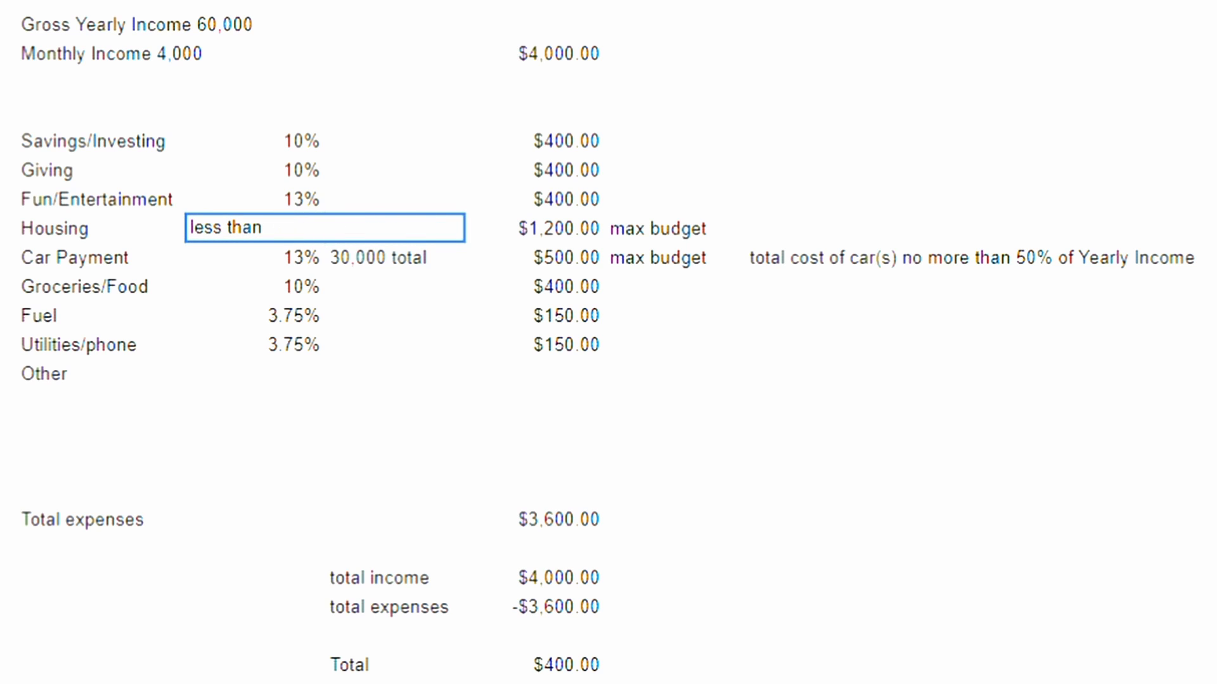
click(255, 286)
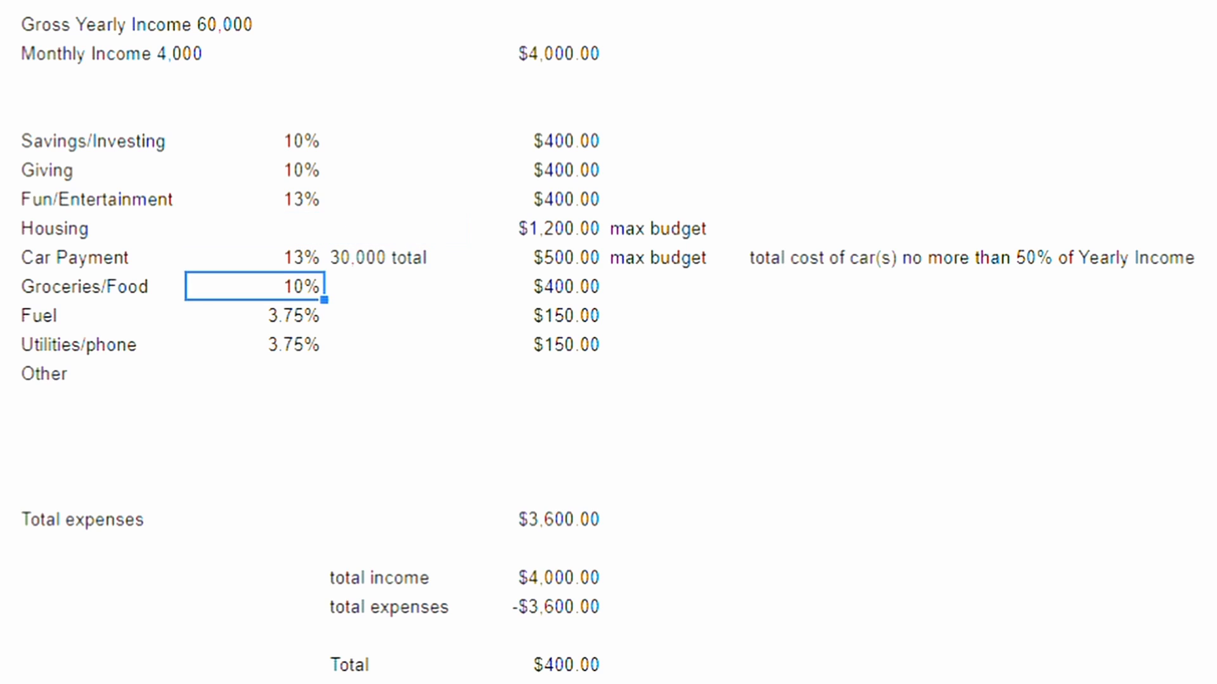
click(255, 228)
text(25%)
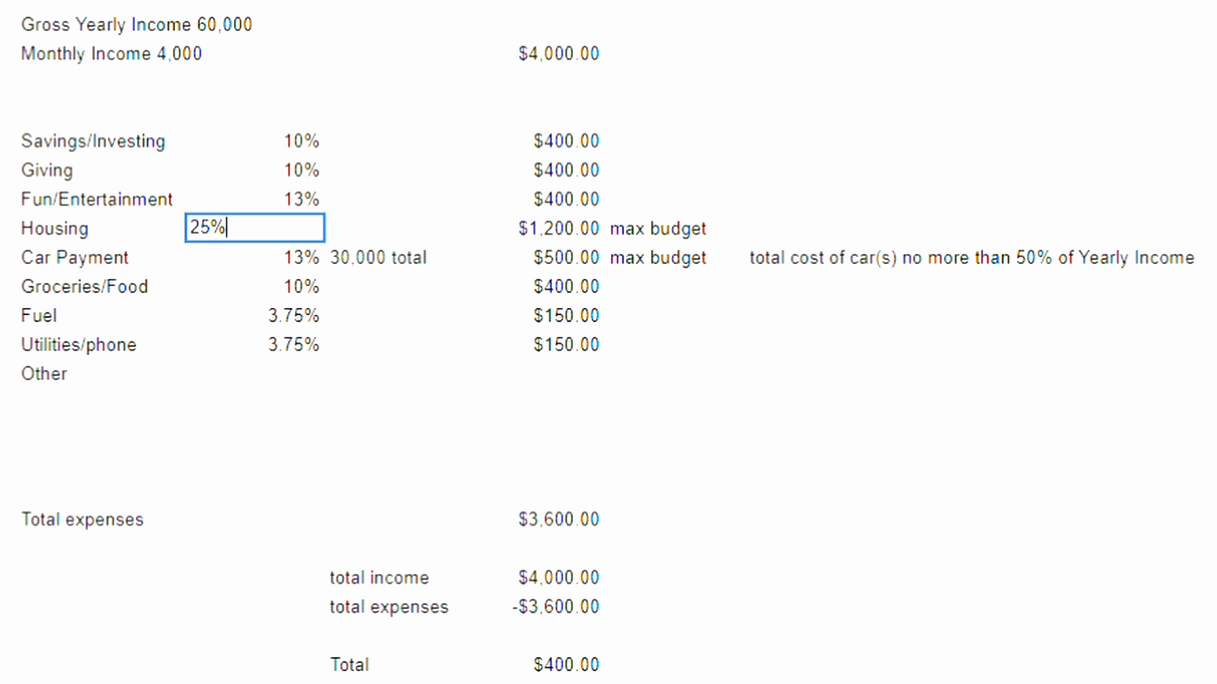
Step: Set the Housing monthly amount to $1,000.00
key(Tab)
key(Tab)
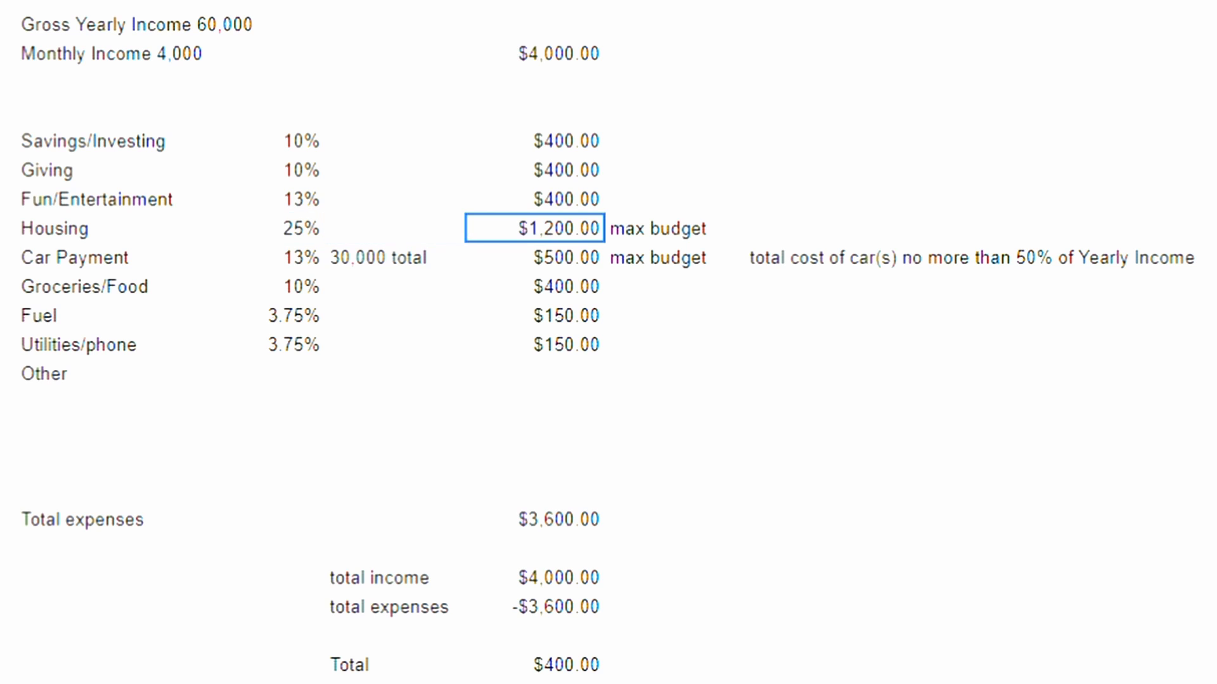
key(Return)
key(BackSpace)
key(BackSpace)
key(BackSpace)
text(000)
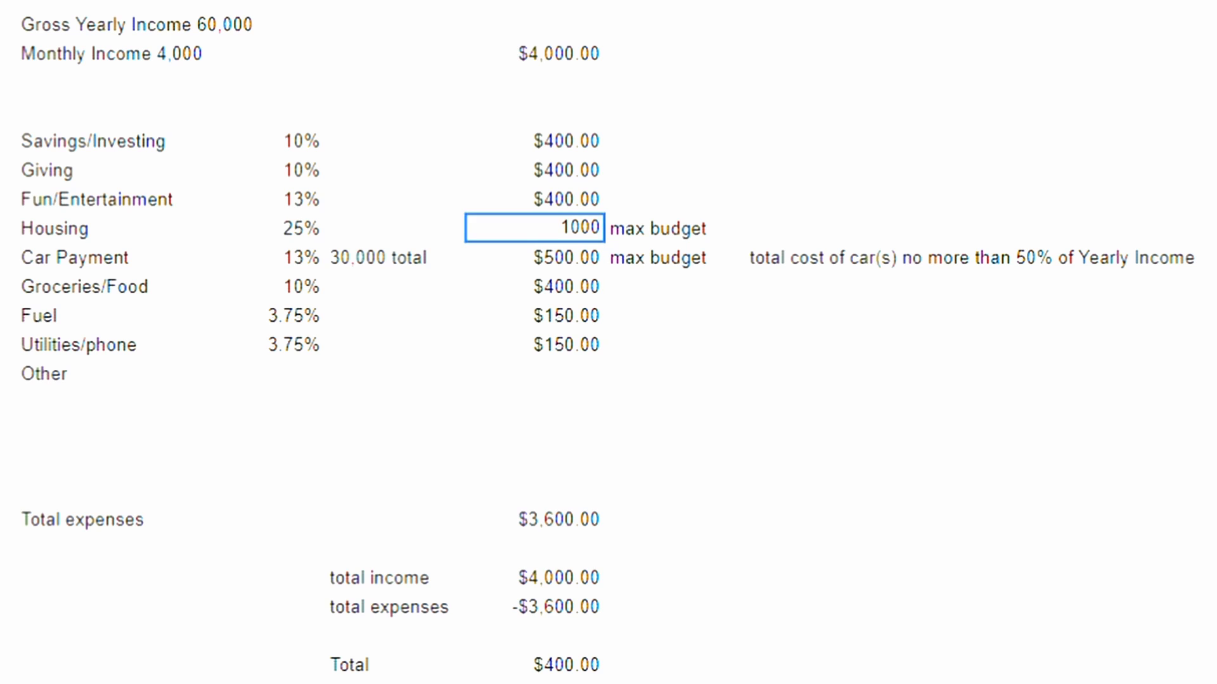
key(Return)
Step: Change the total car cost note in the Car Payment row to "20,000 total"
double_click(255, 258)
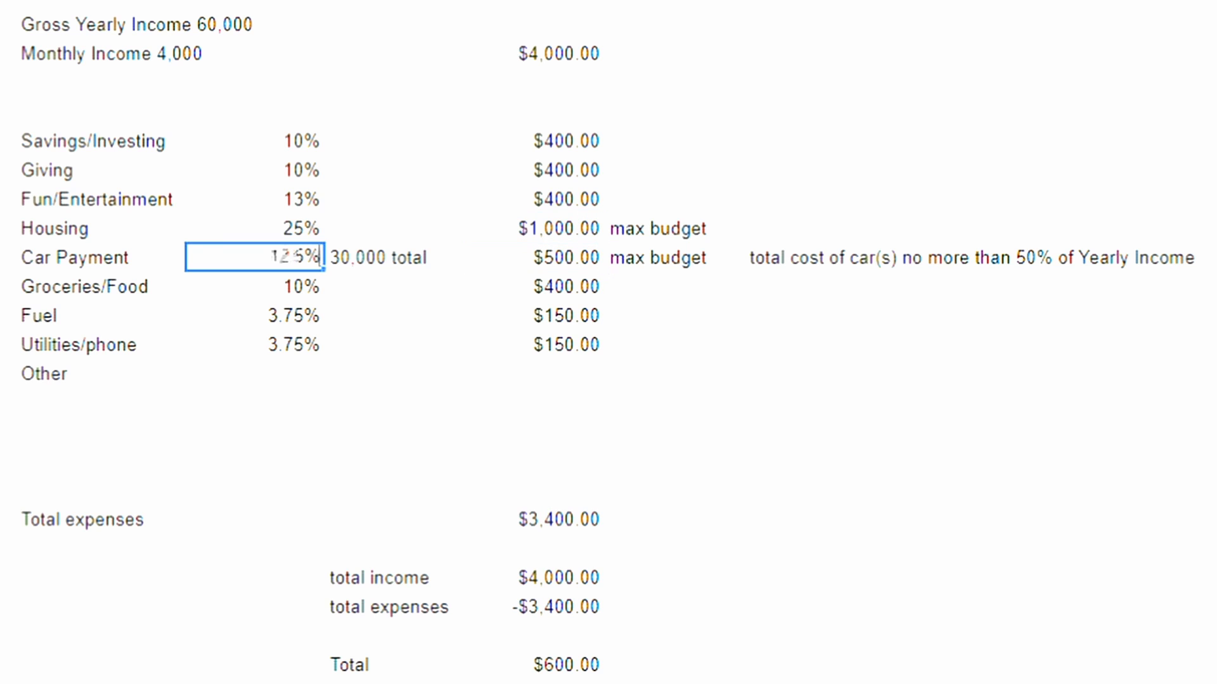
key(Tab)
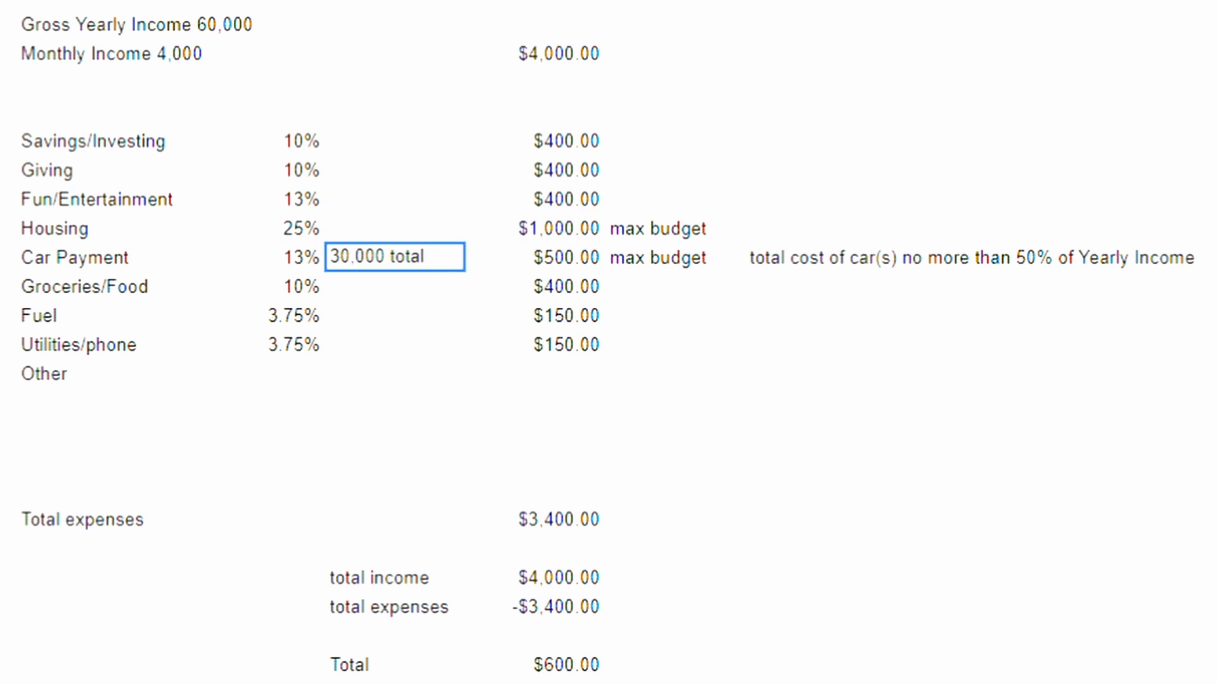
key(BackSpace)
text(2)
key(Return)
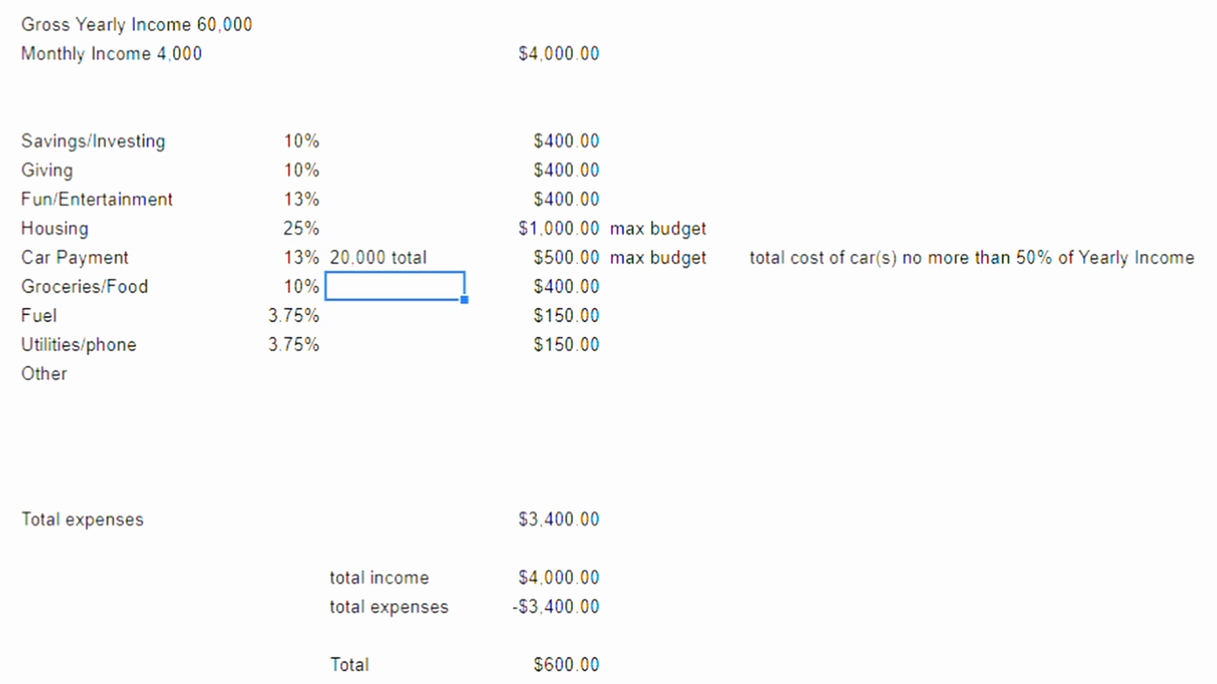
Step: Set the Car Payment percentage to 9%
double_click(255, 257)
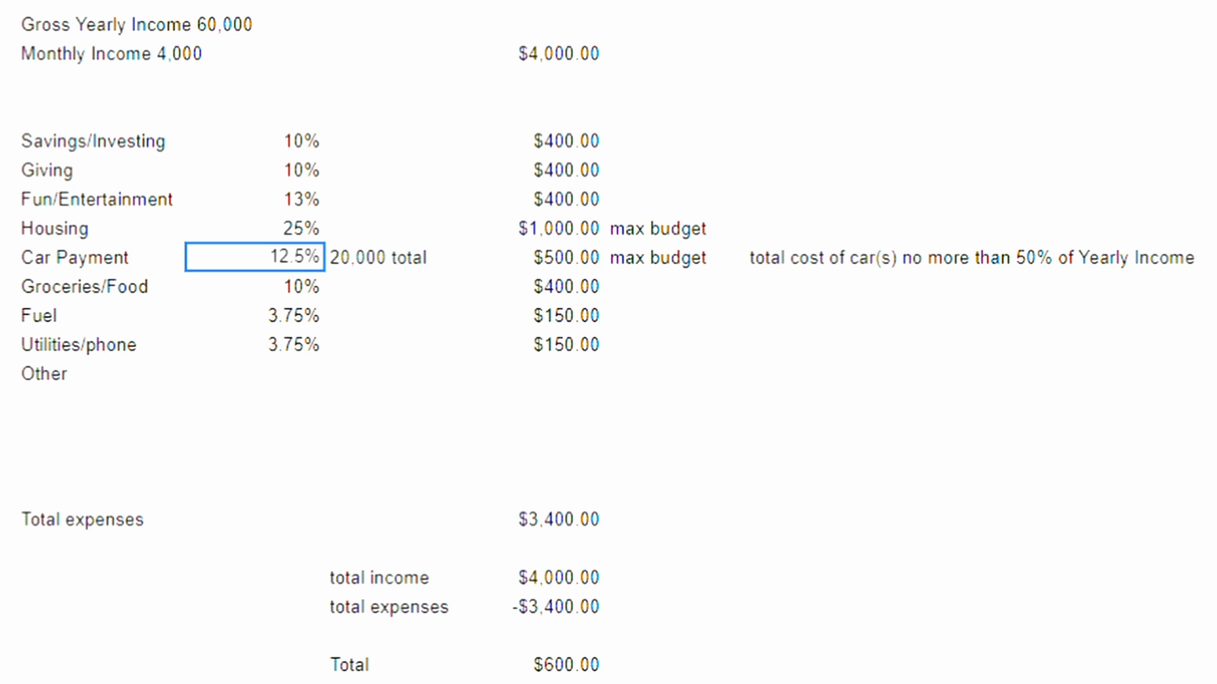
click(303, 257)
key(BackSpace)
key(BackSpace)
key(BackSpace)
key(BackSpace)
text(9)
key(Return)
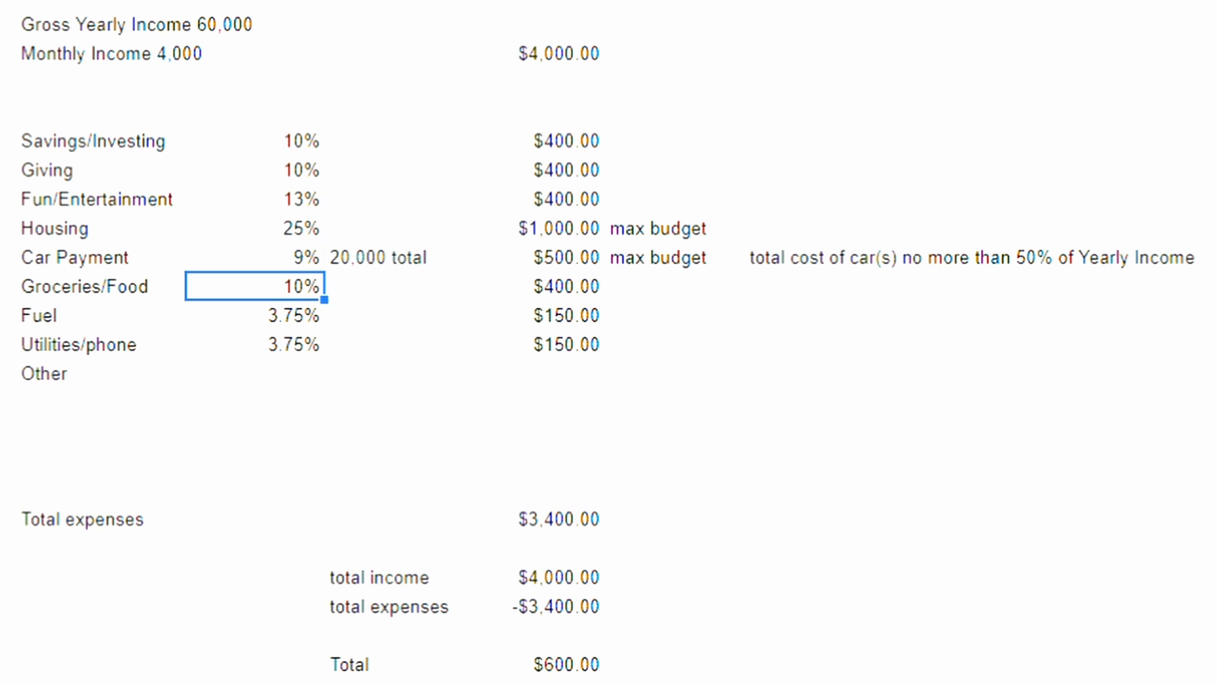
Step: Set the Car Payment monthly amount to $360.00
double_click(534, 257)
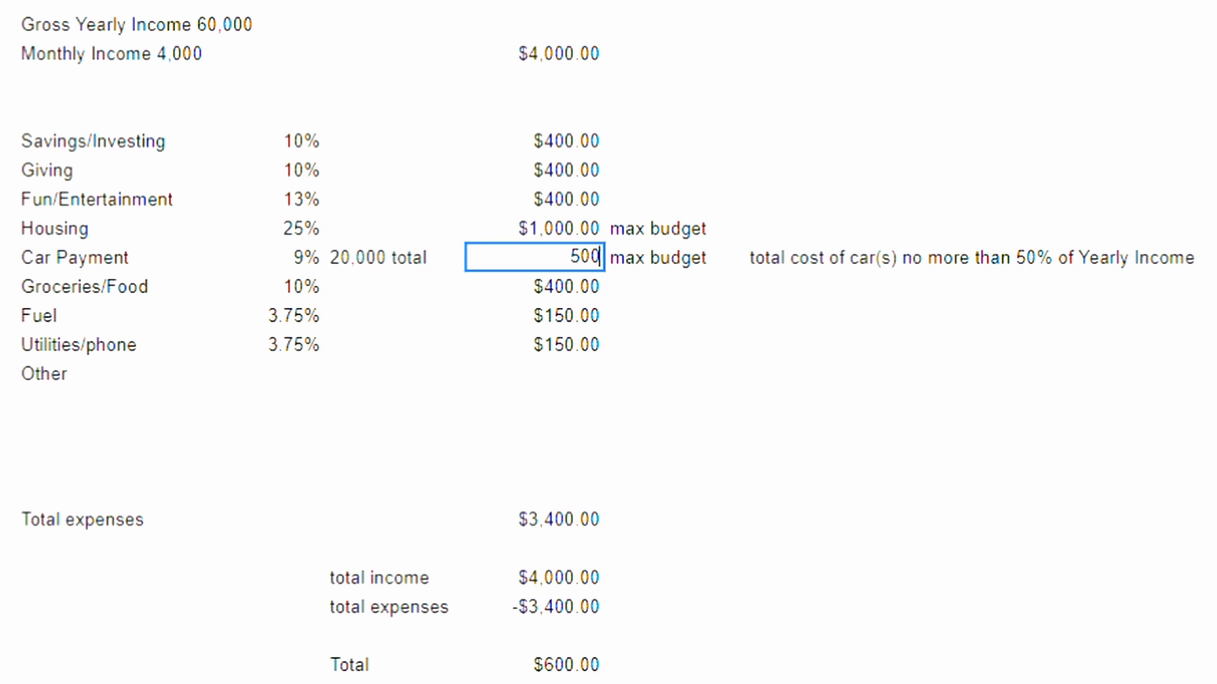
key(BackSpace)
key(BackSpace)
key(BackSpace)
text(360)
key(Return)
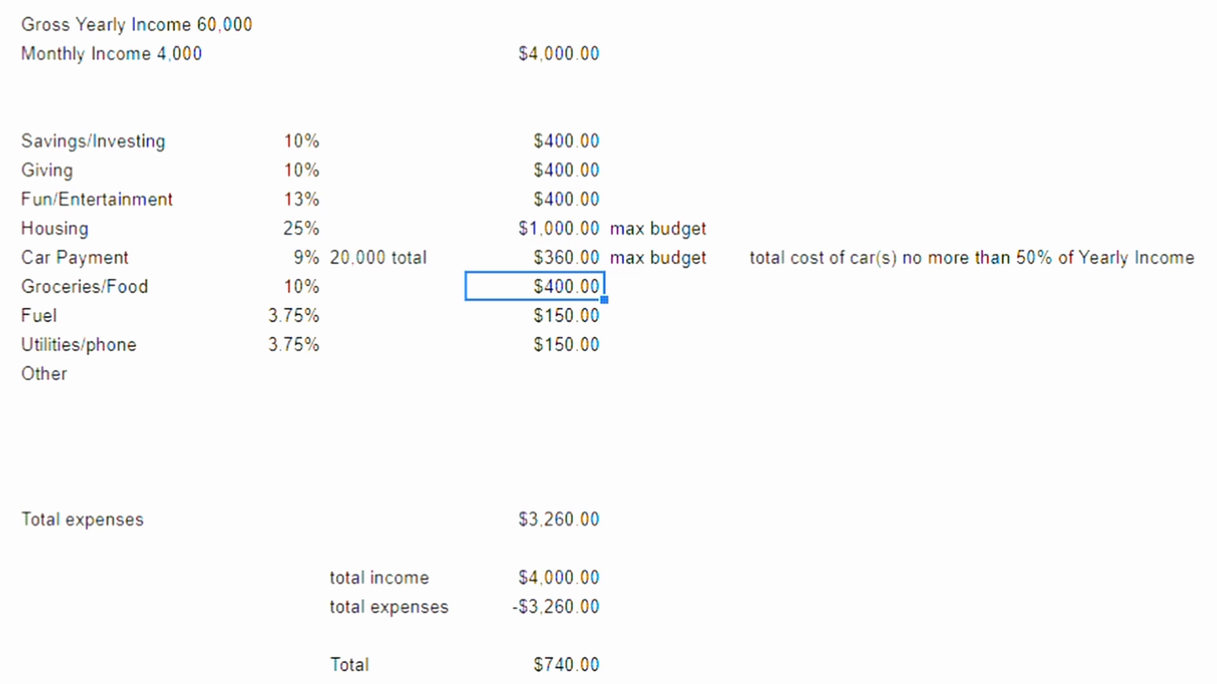
Step: Set the Groceries/Food percentage to 15%
key(Left)
key(Left)
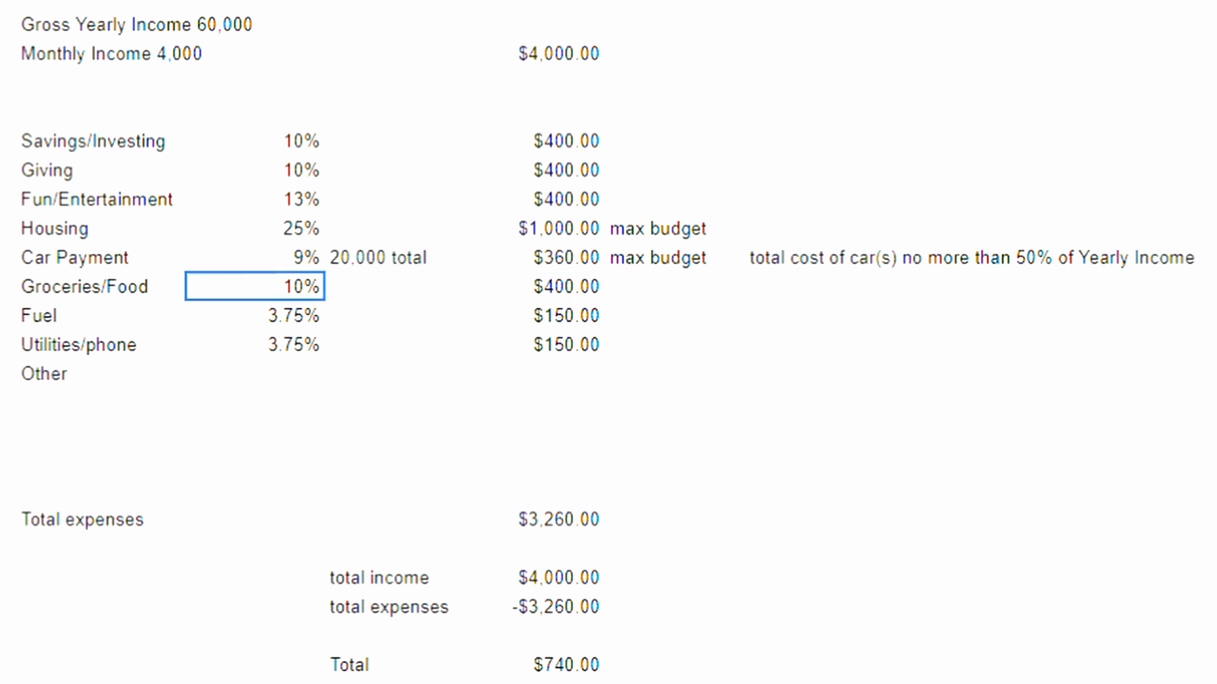
text(15)
key(Tab)
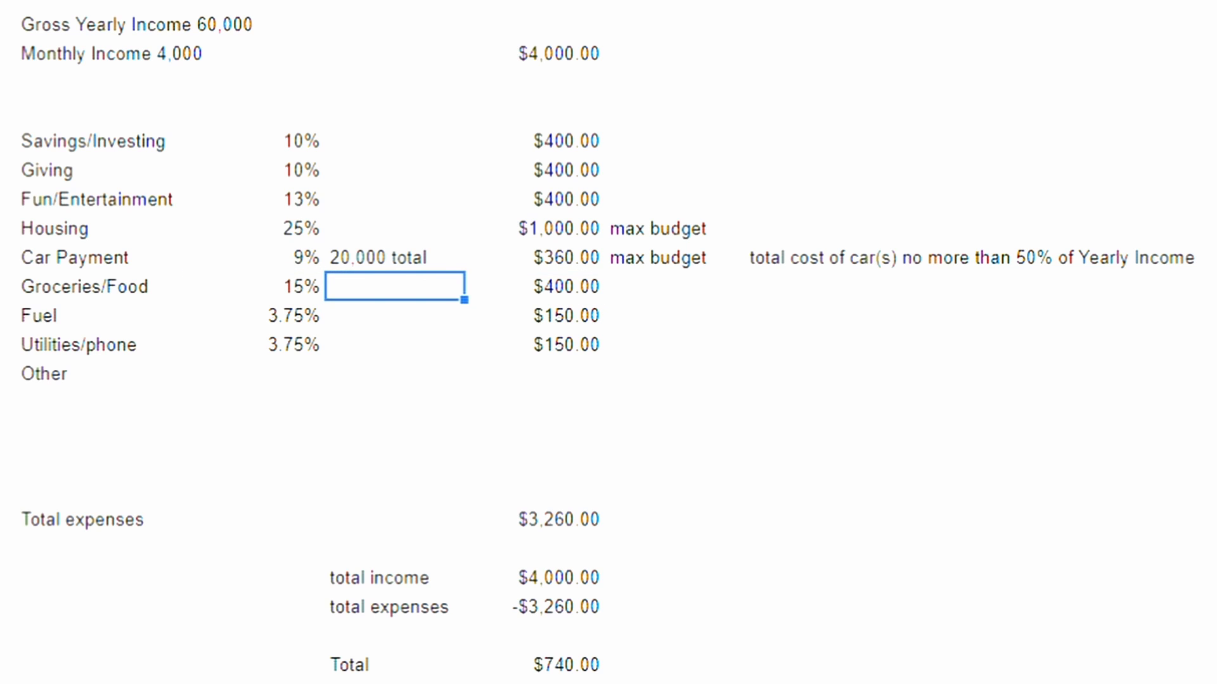
Step: Set the Groceries/Food monthly amount to $600.00
key(Right)
key(Return)
key(Left)
key(Left)
key(Left)
key(Right)
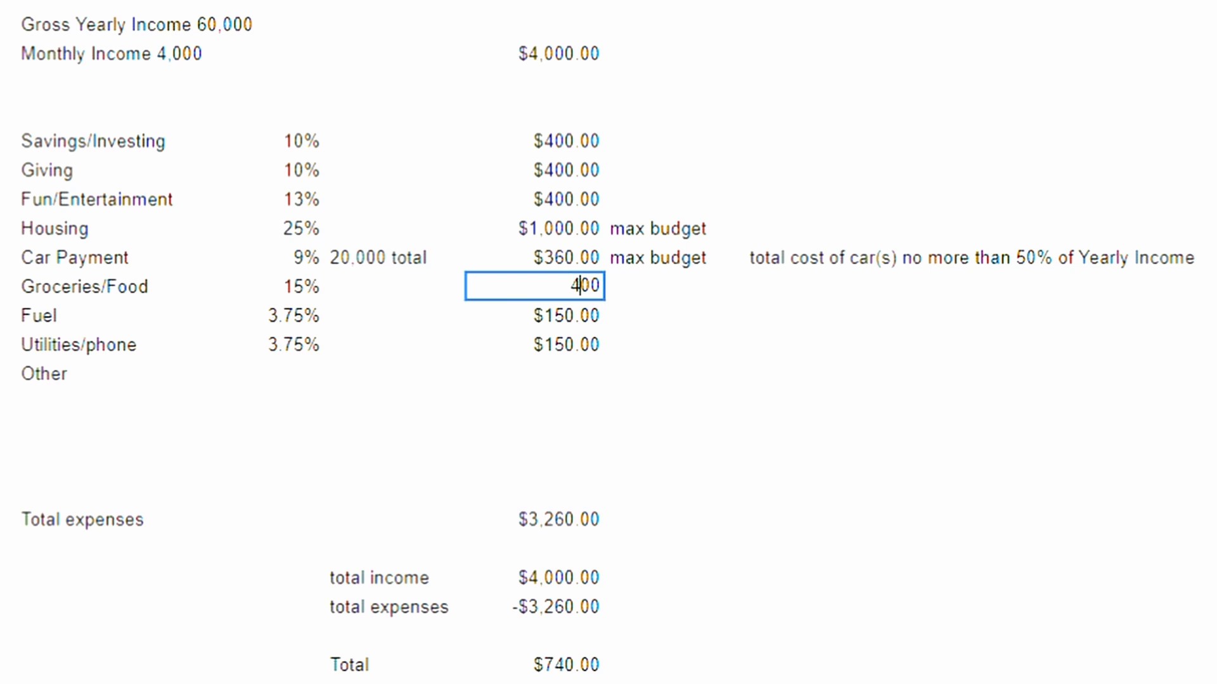
key(BackSpace)
text(6)
key(Return)
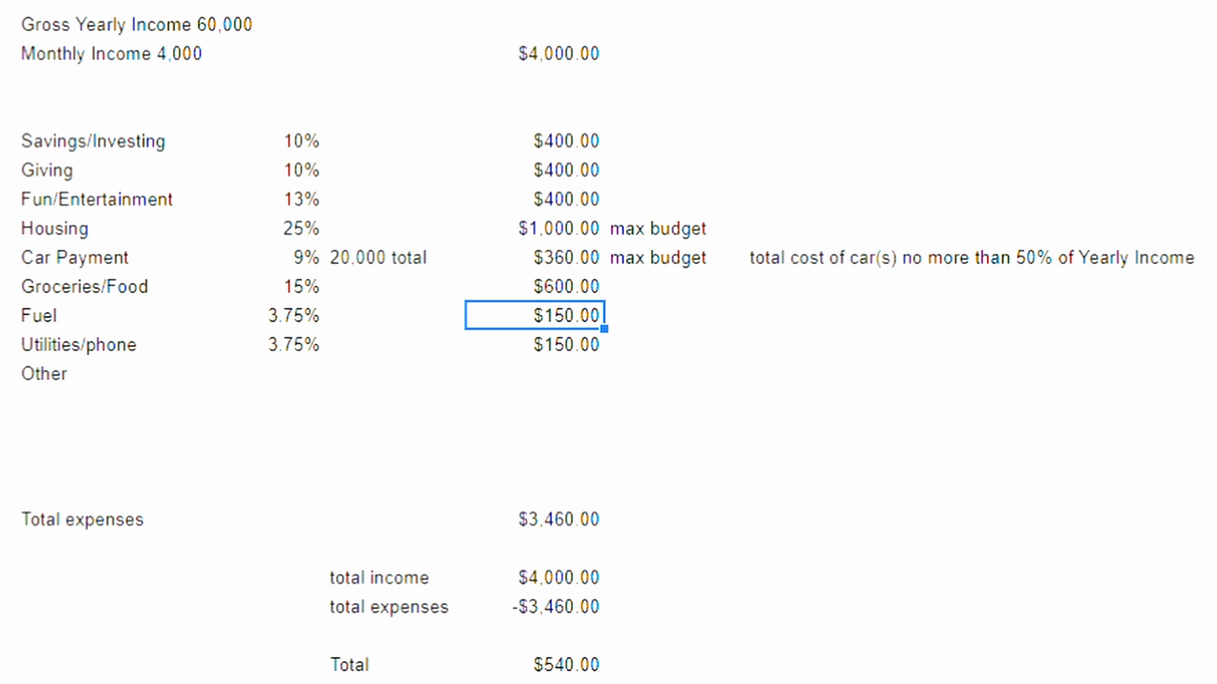
Step: Set the Fuel percentage to 5%
key(Left)
key(Left)
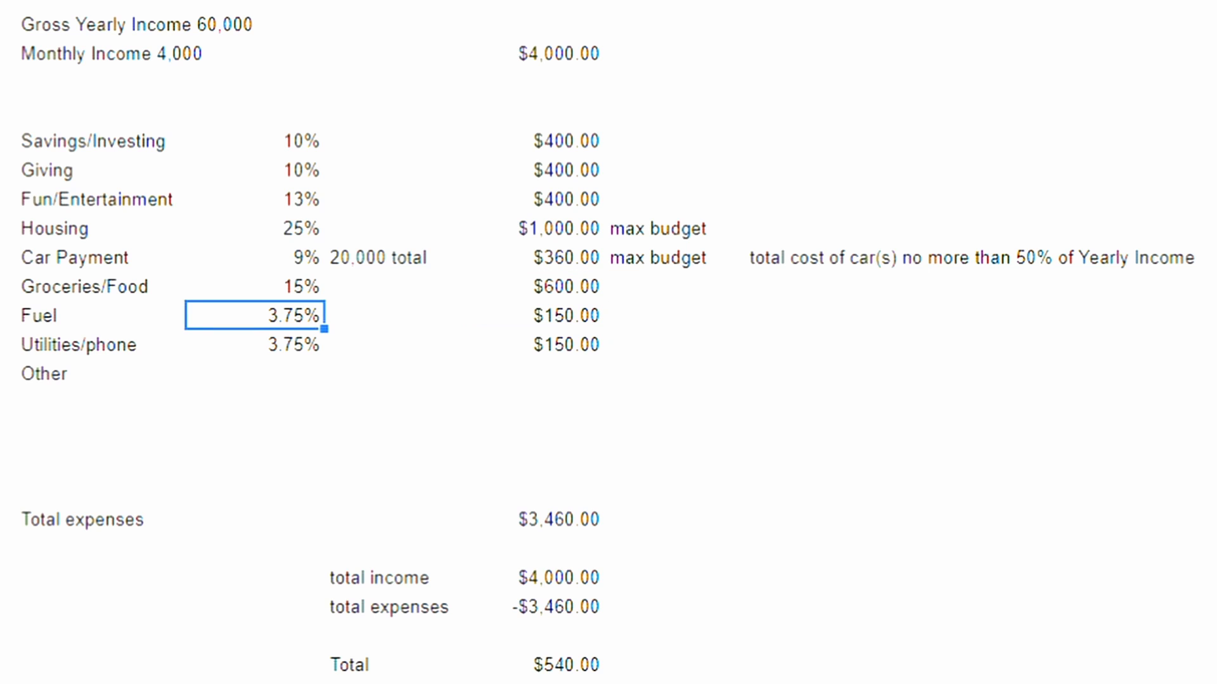
key(Return)
key(Left)
key(BackSpace)
key(BackSpace)
key(BackSpace)
key(BackSpace)
text(5)
key(Return)
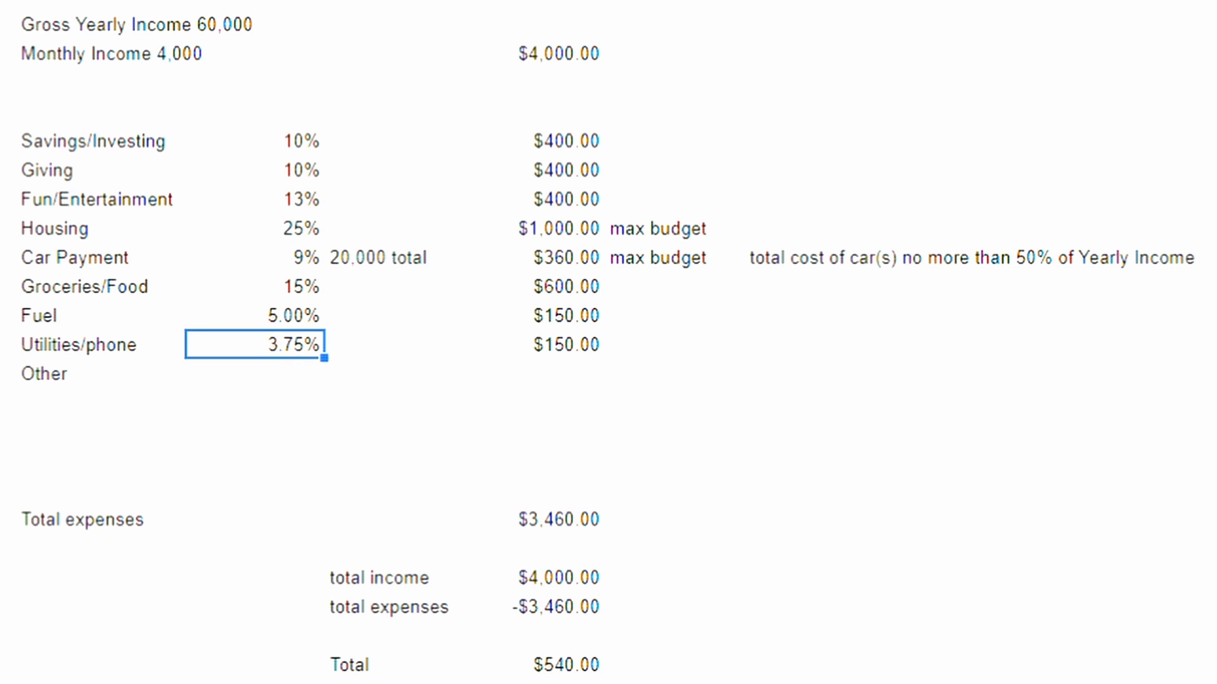
Step: Set the Fuel monthly amount to $200.00
double_click(535, 316)
key(BackSpace)
key(BackSpace)
key(BackSpace)
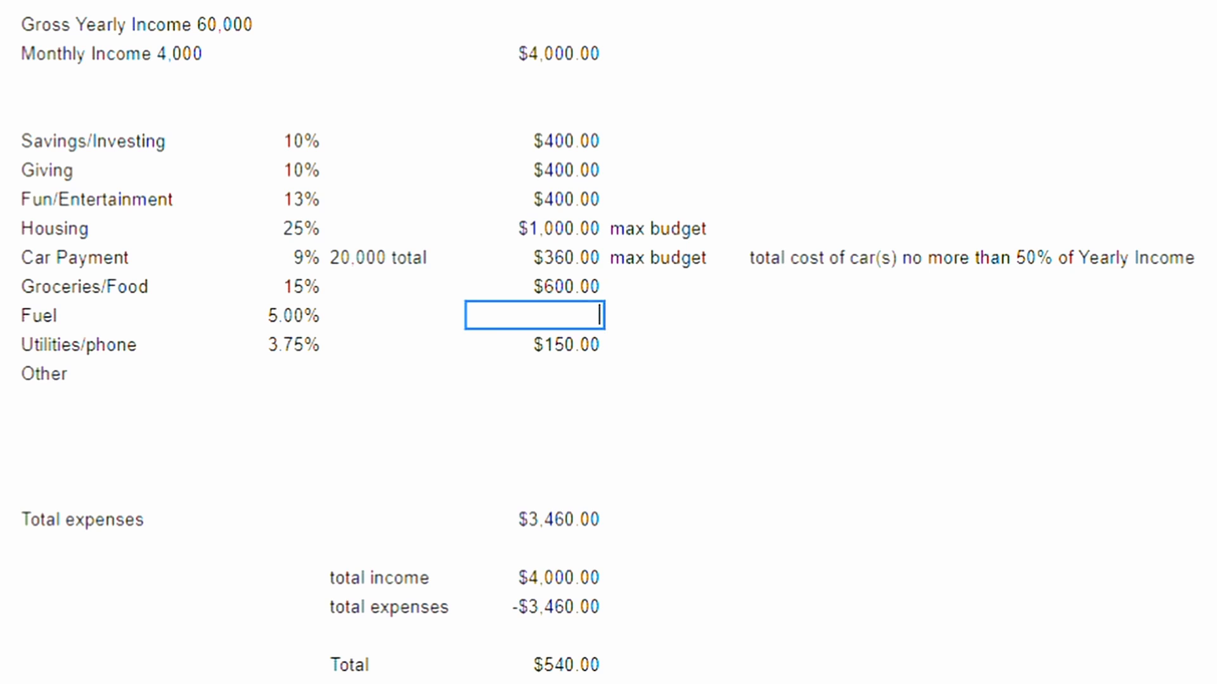
text(200.00)
key(Return)
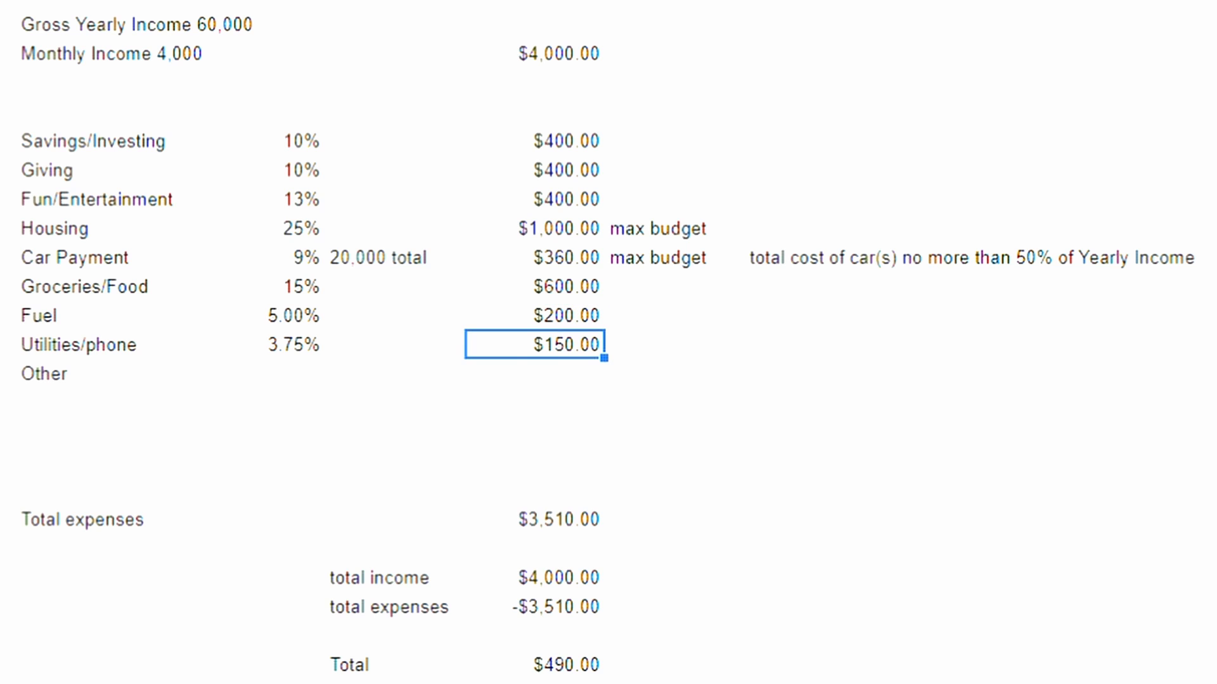
Step: Set the Utilities/phone percentage to 7.5%
double_click(255, 345)
key(Left)
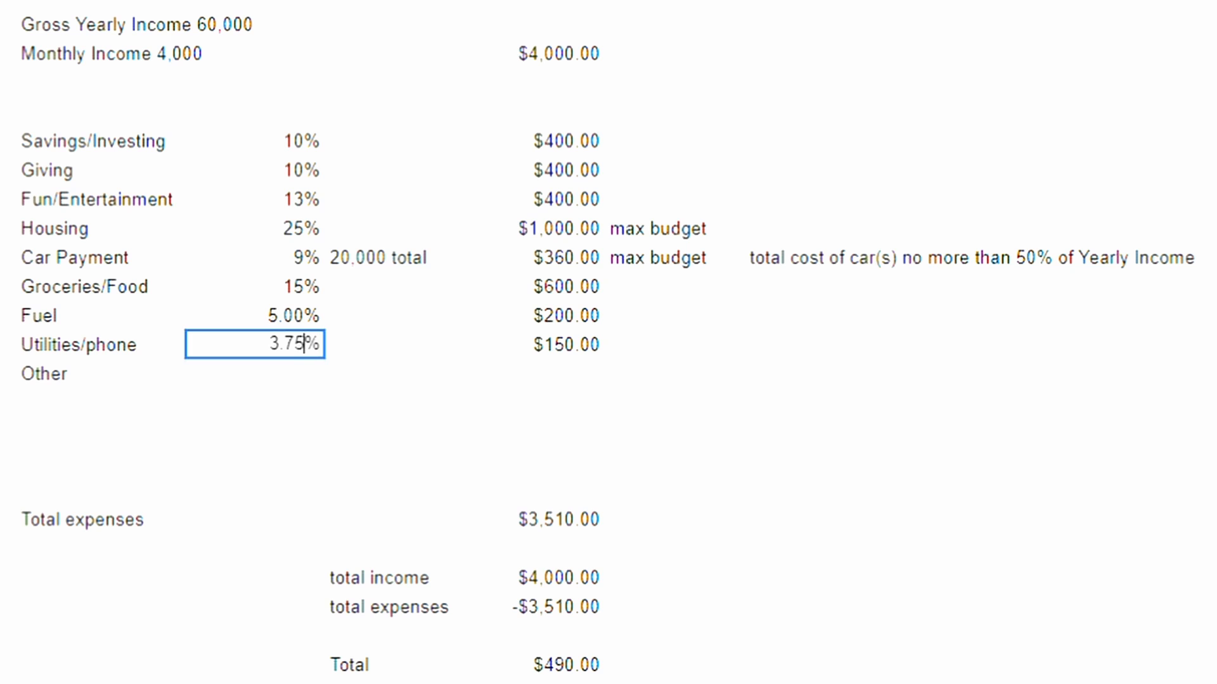
key(BackSpace)
key(BackSpace)
key(BackSpace)
key(BackSpace)
text(7.5)
key(Return)
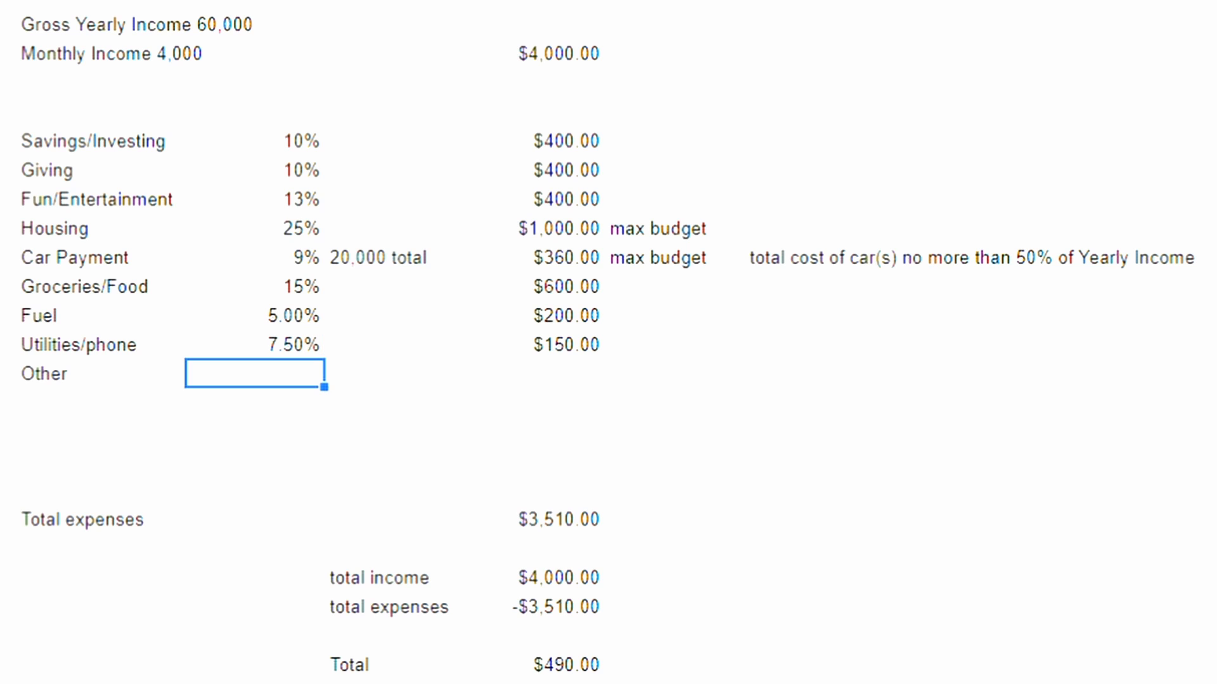
Step: Set the Utilities/phone monthly amount to $300.00
double_click(535, 345)
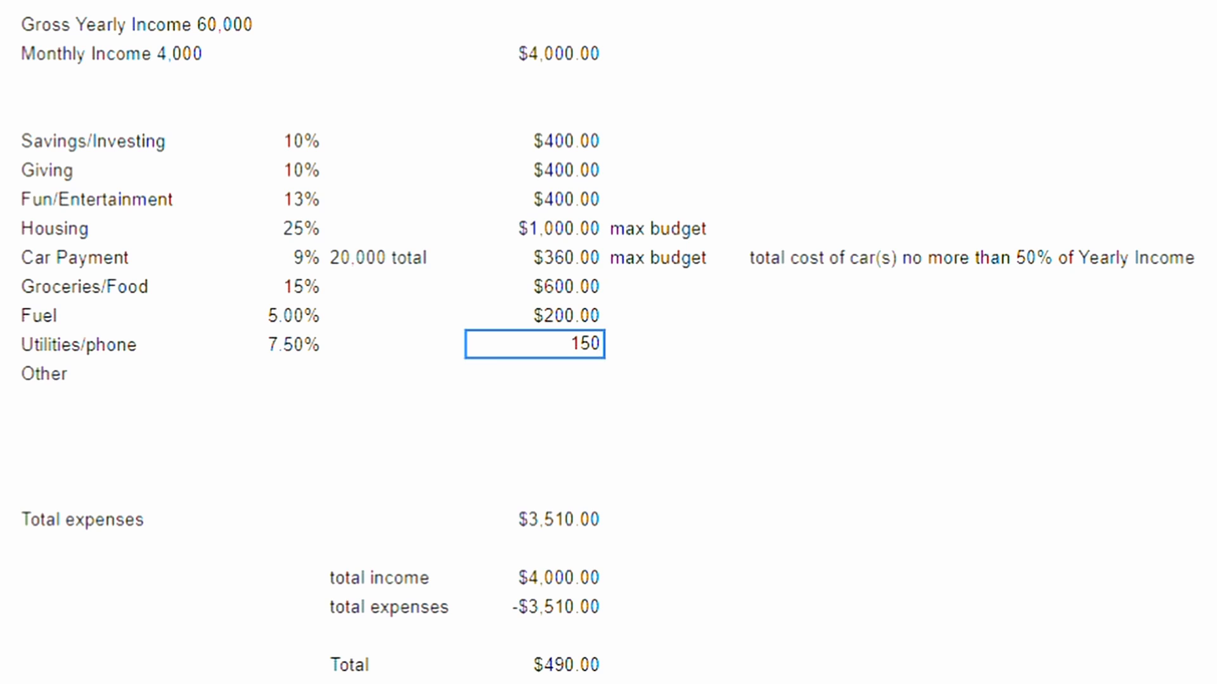
key(BackSpace)
key(BackSpace)
key(BackSpace)
text(300.00)
key(Return)
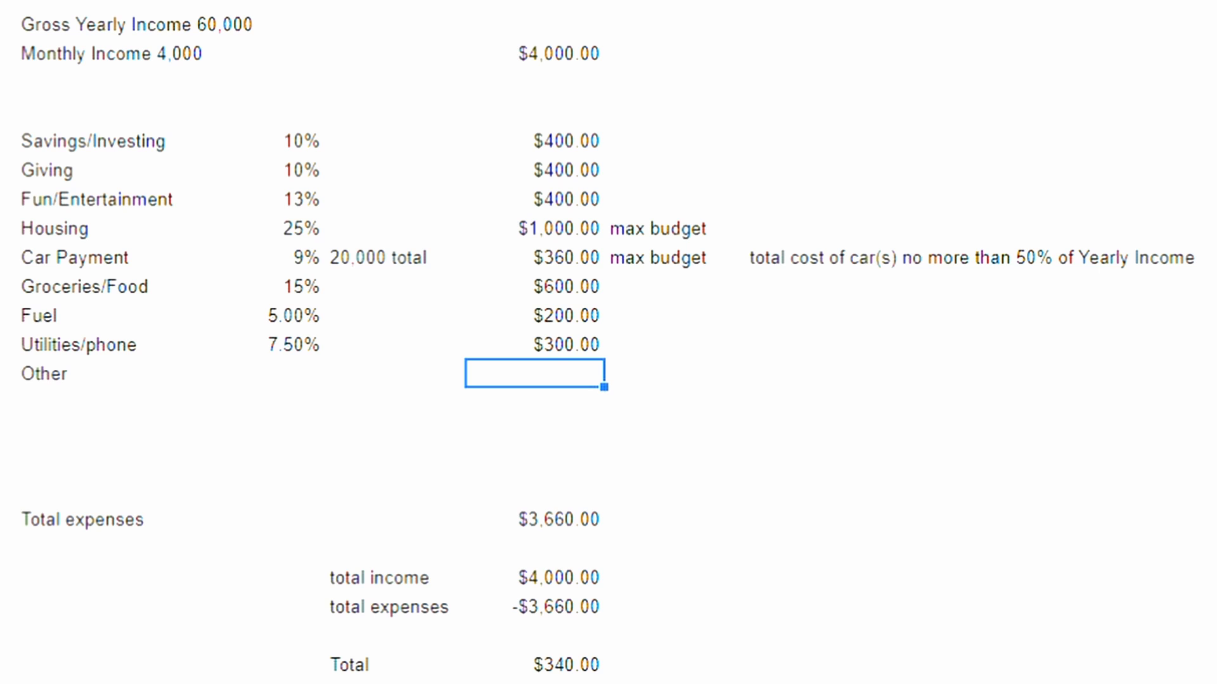
Step: Fill in the Other row with 6% and a monthly amount of $240.00
click(254, 373)
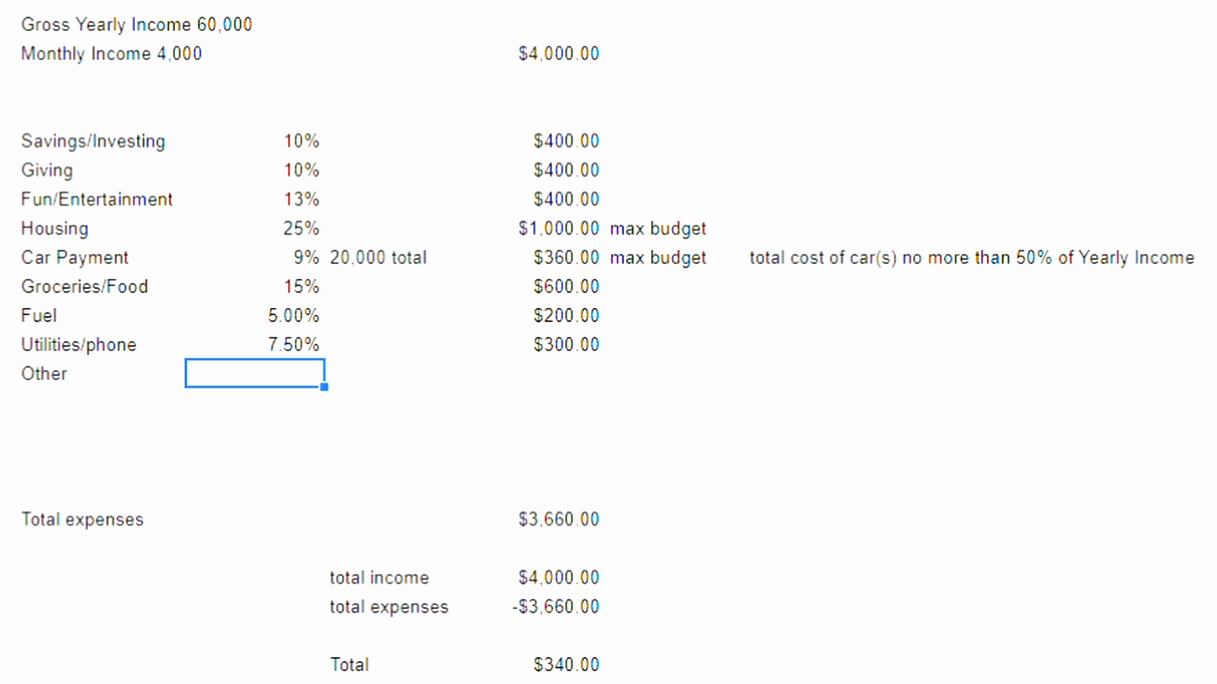
text(6)
click(535, 373)
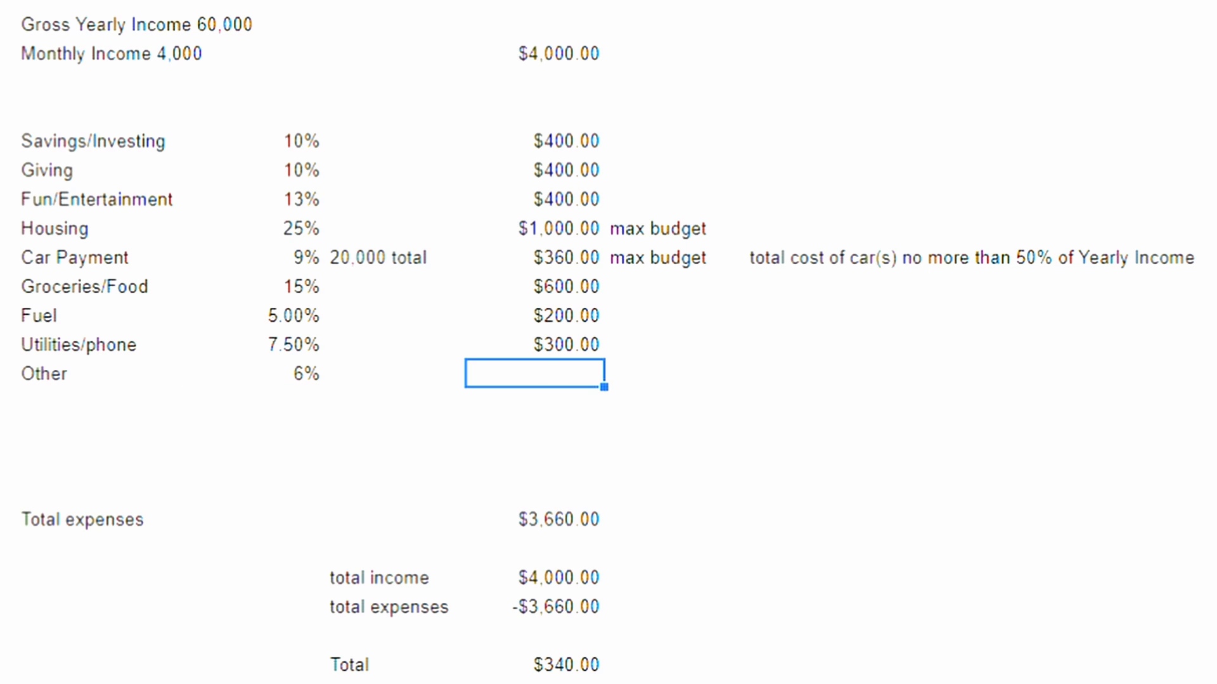
text(240.00)
click(535, 461)
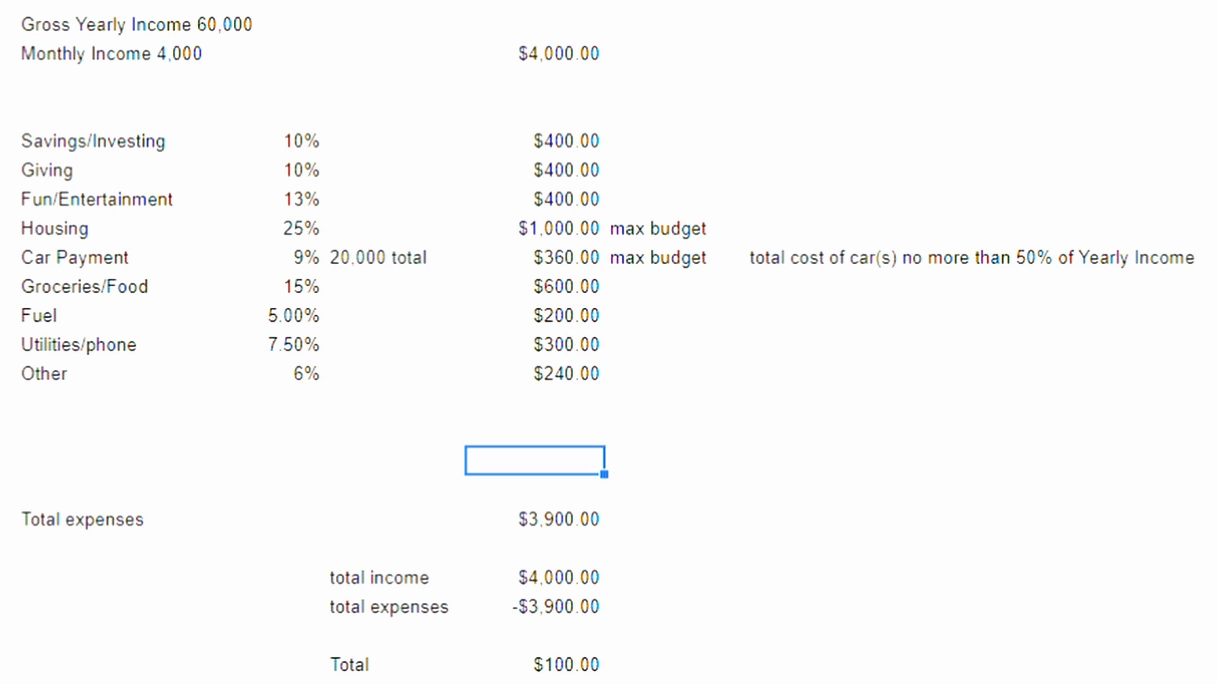
Step: Set the Fun/Entertainment monthly amount to $500.00
double_click(561, 200)
click(581, 199)
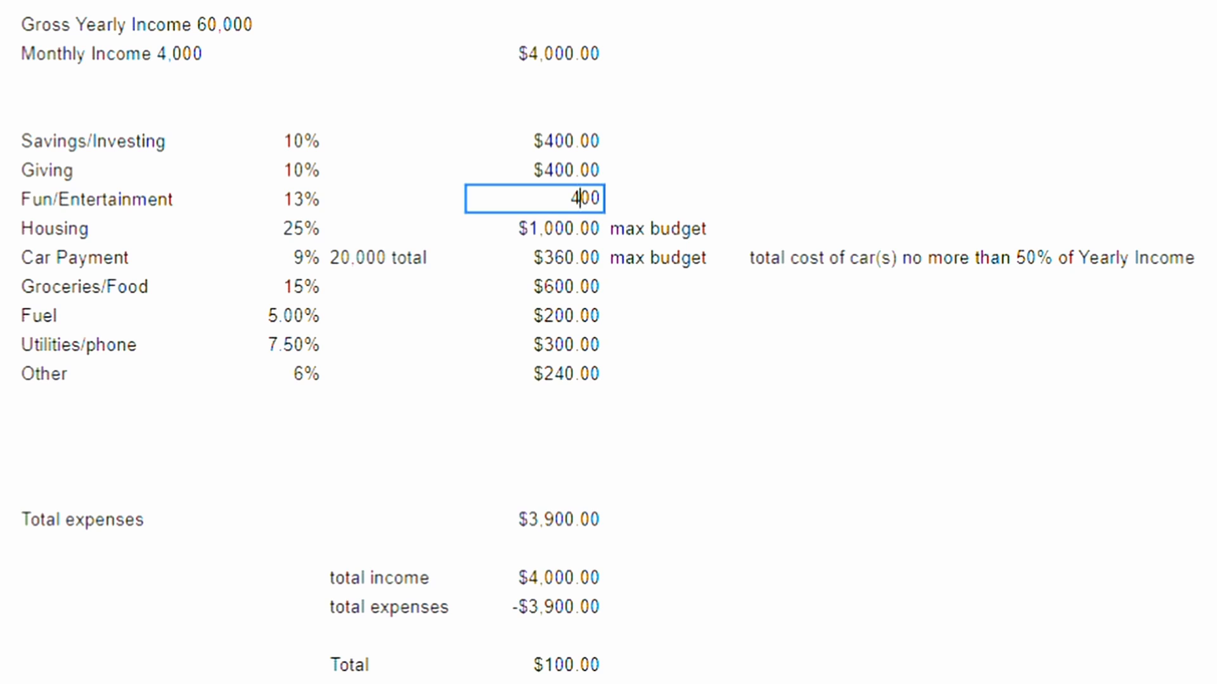
key(BackSpace)
text(5)
key(Return)
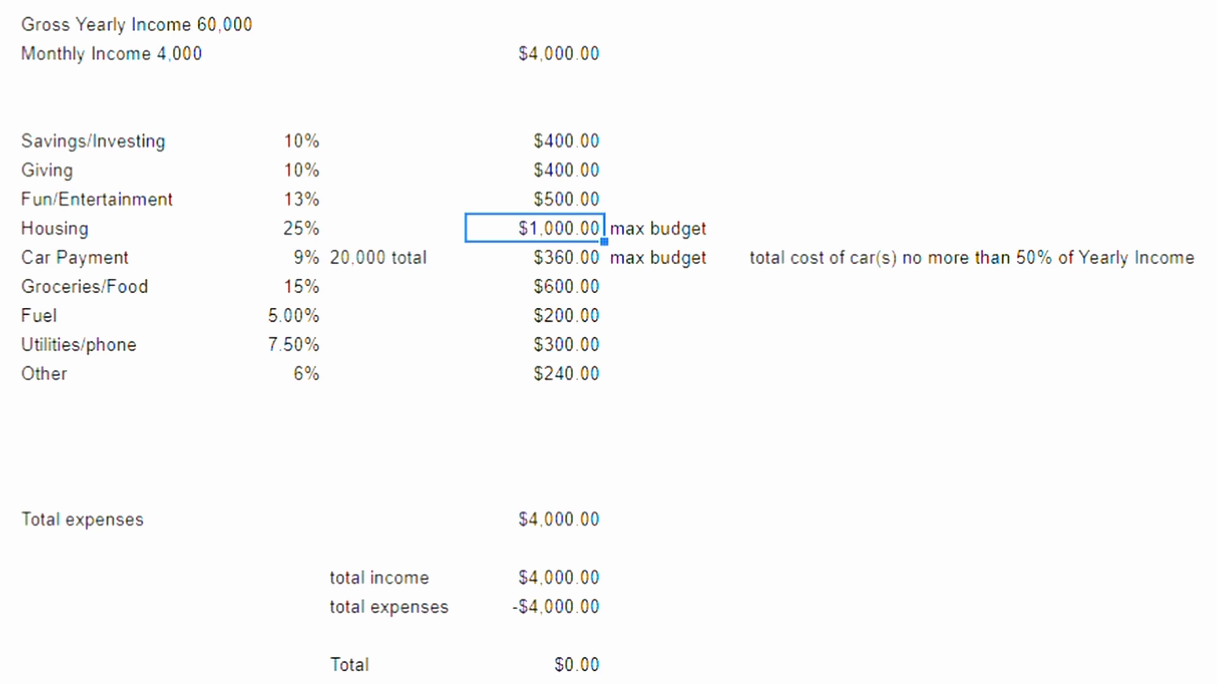
click(535, 664)
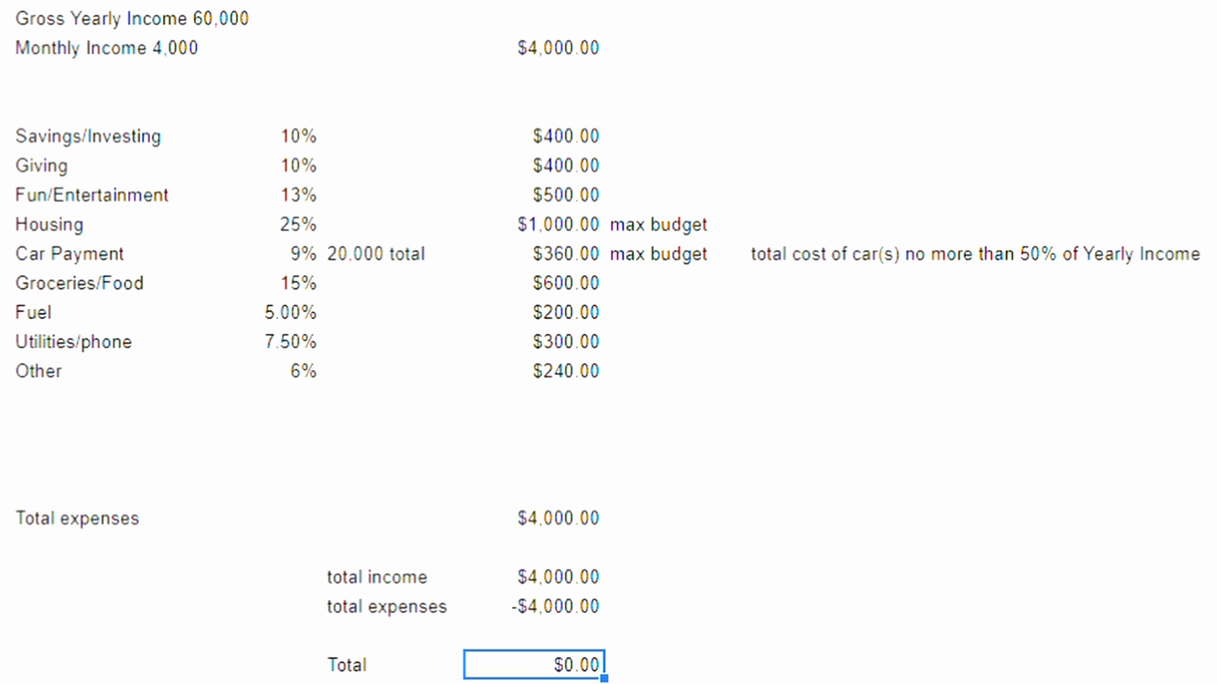
Step: Clear the Car Payment row's label, percentage, total cost note and monthly amount, keeping its max budget notes
click(534, 254)
key(Delete)
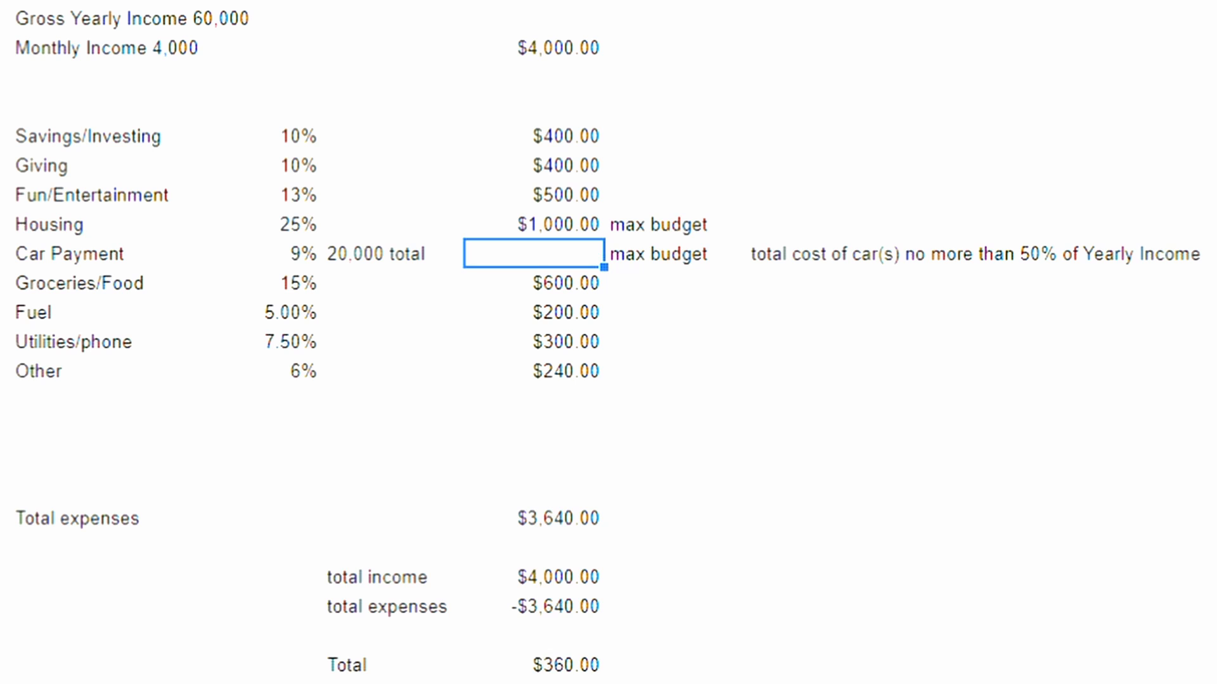
click(251, 254)
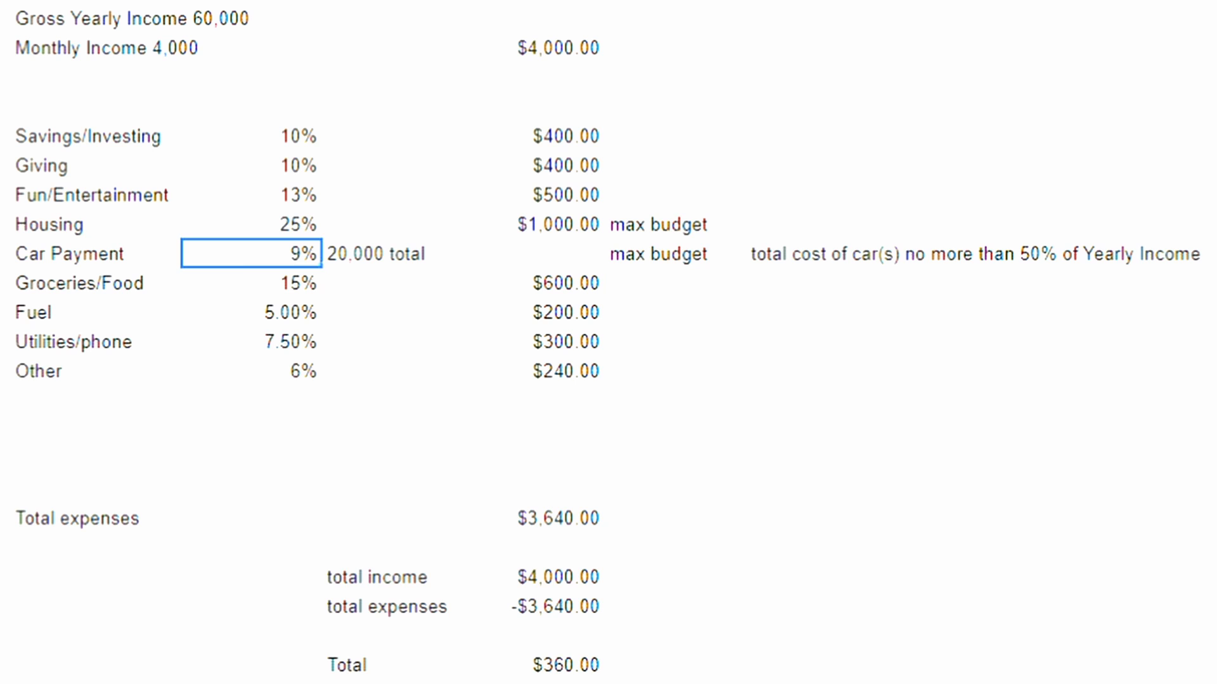
key(shift+Right)
key(Delete)
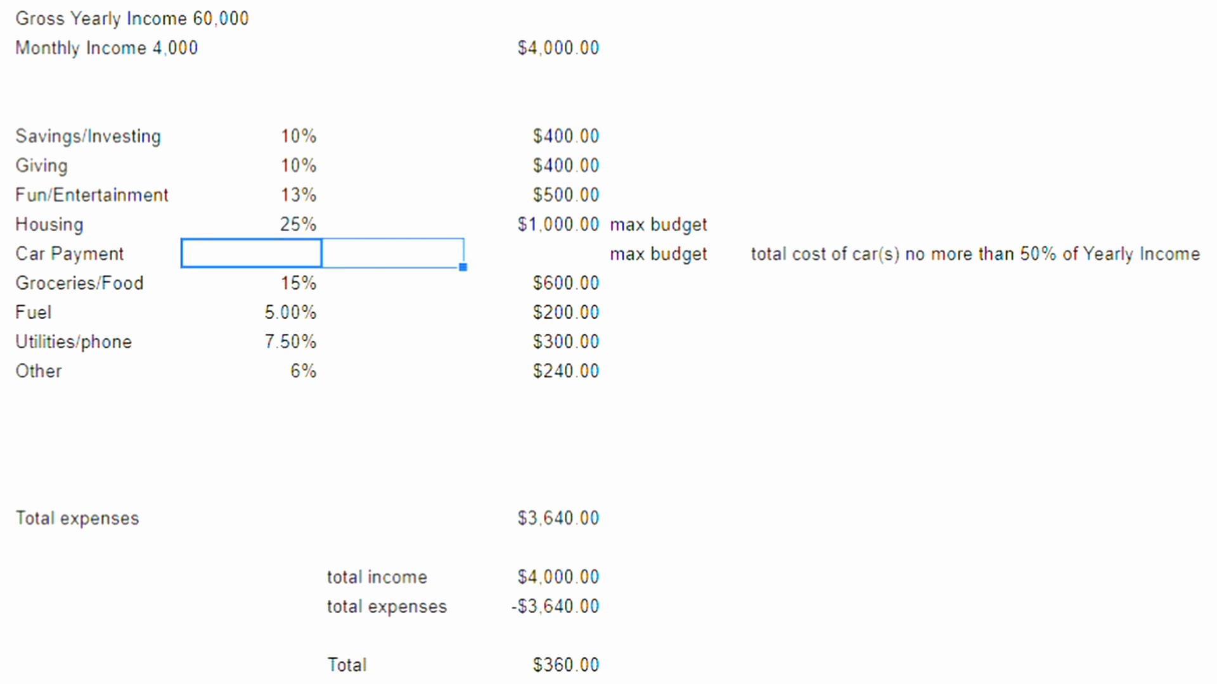
click(95, 254)
key(Delete)
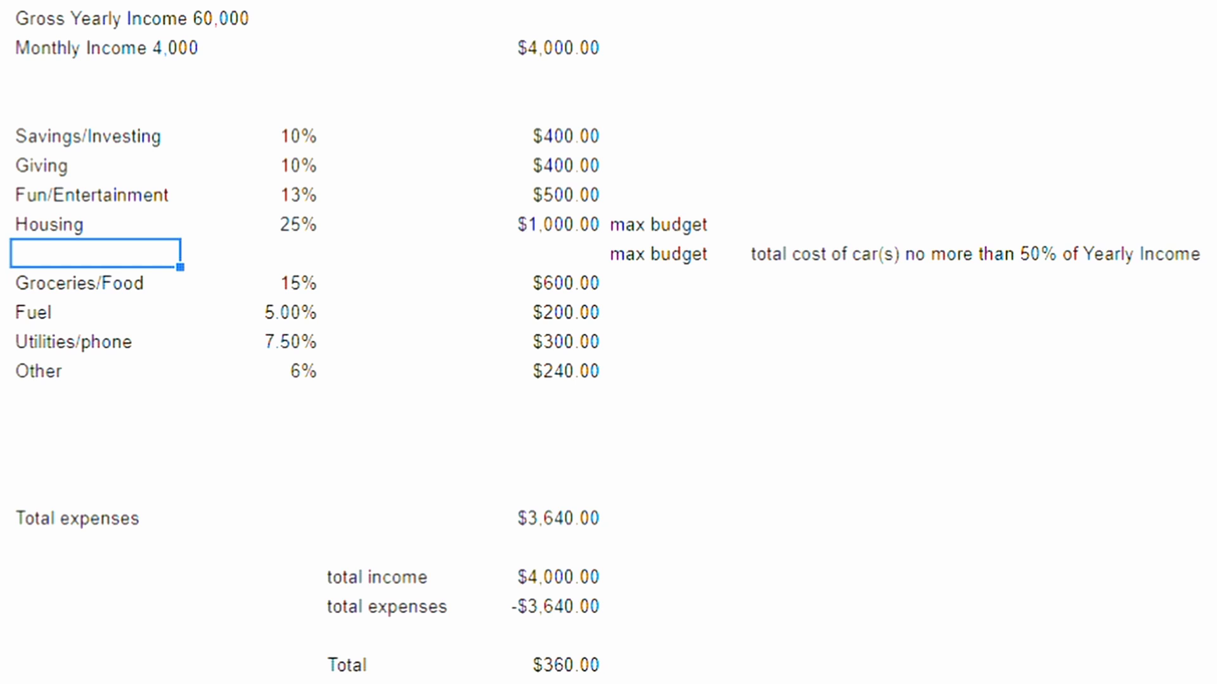
Step: Set the Fun/Entertainment percentage to 14%
double_click(251, 195)
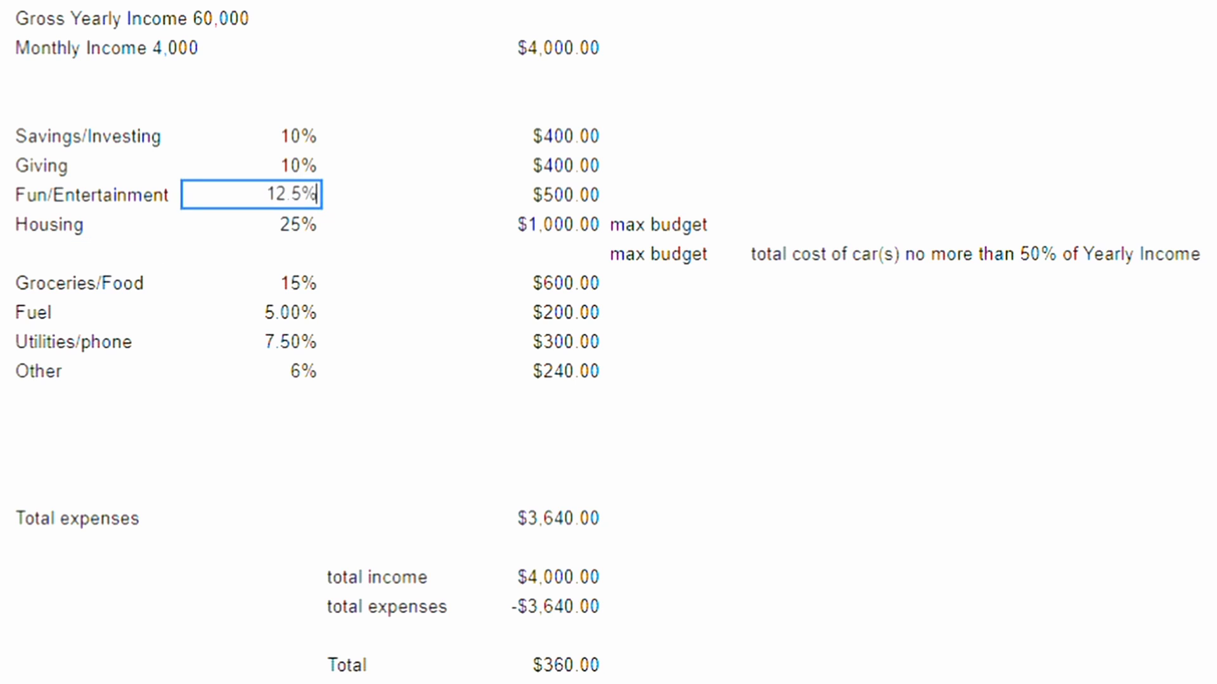
key(Left)
key(BackSpace)
key(BackSpace)
key(BackSpace)
text(4)
key(Return)
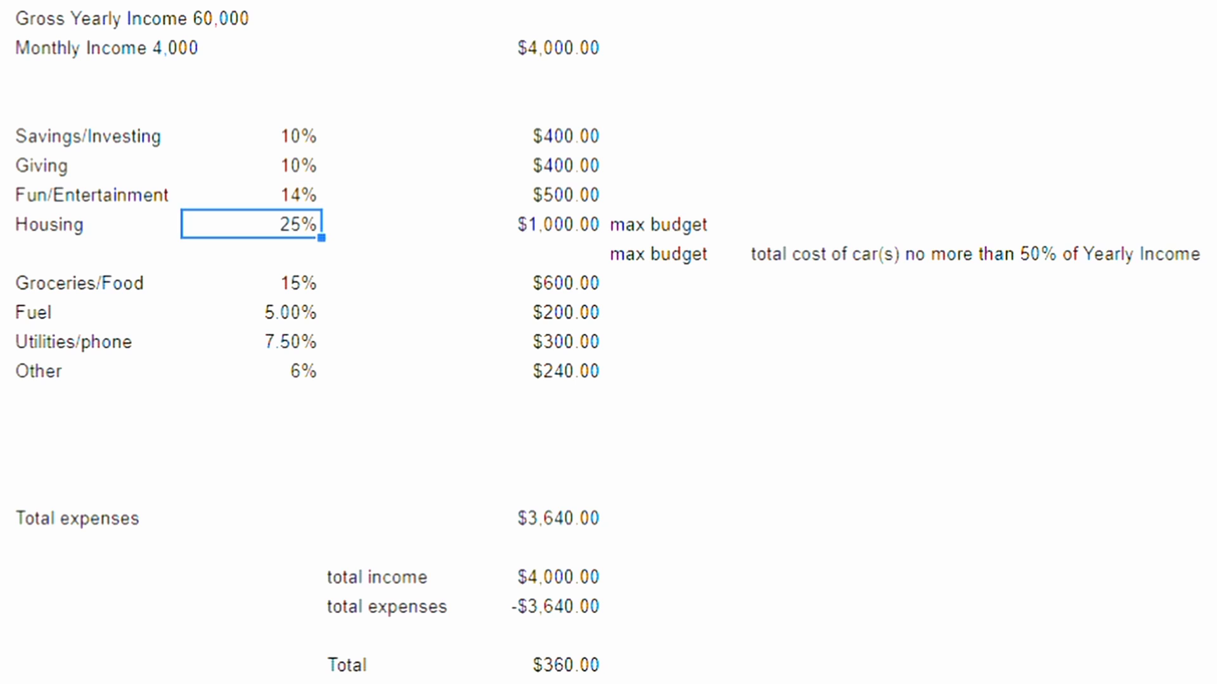
Step: Set the Fun/Entertainment monthly amount to $560.00
double_click(534, 194)
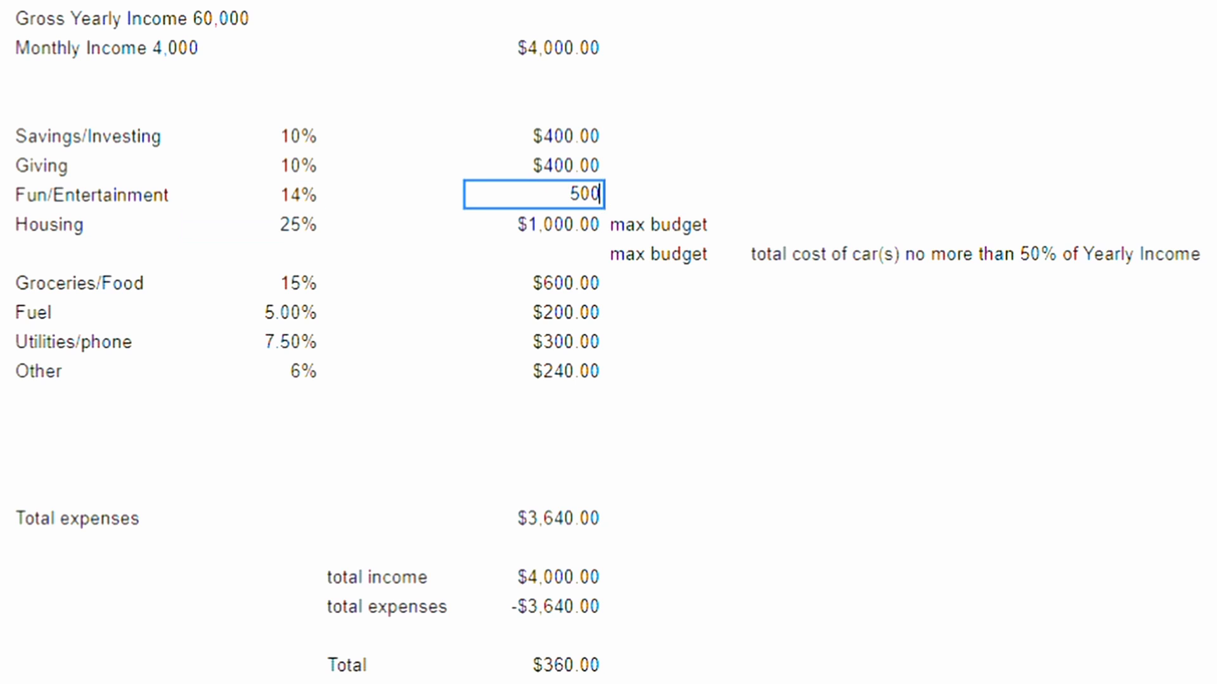
key(BackSpace)
key(BackSpace)
text(60)
key(Return)
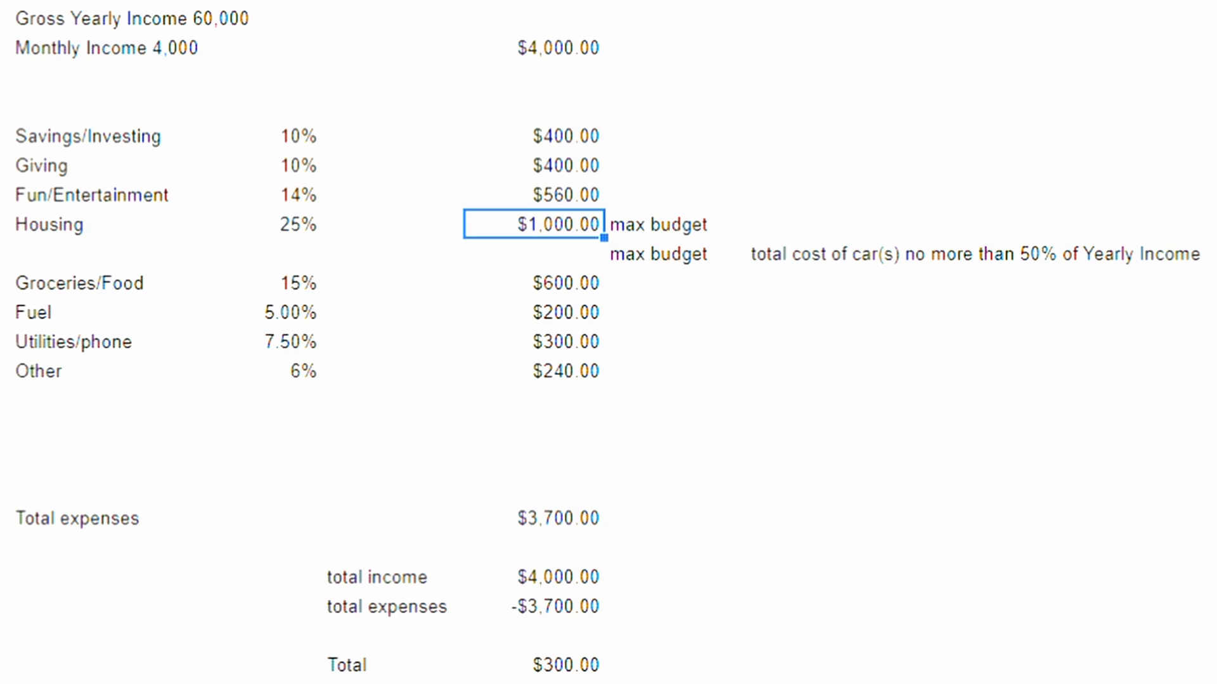
Step: Set the Groceries/Food percentage to 16%
double_click(252, 282)
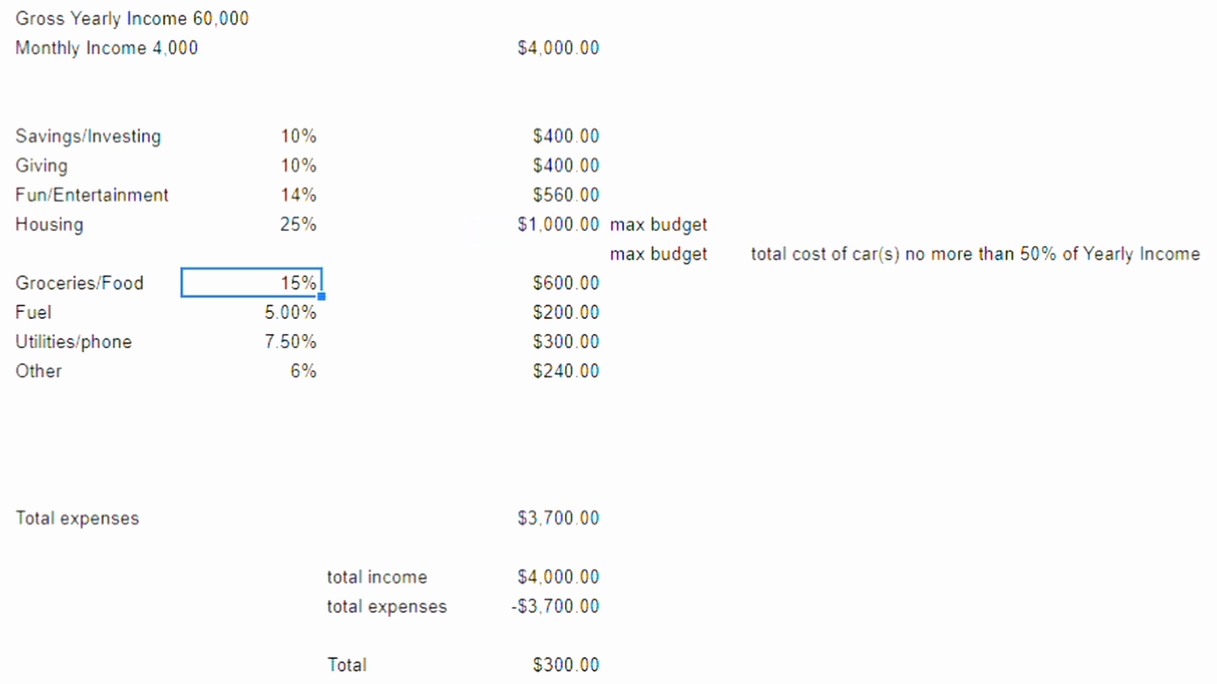
key(Left)
key(BackSpace)
text(6)
Step: Set the Groceries/Food monthly amount to $640.00
double_click(534, 283)
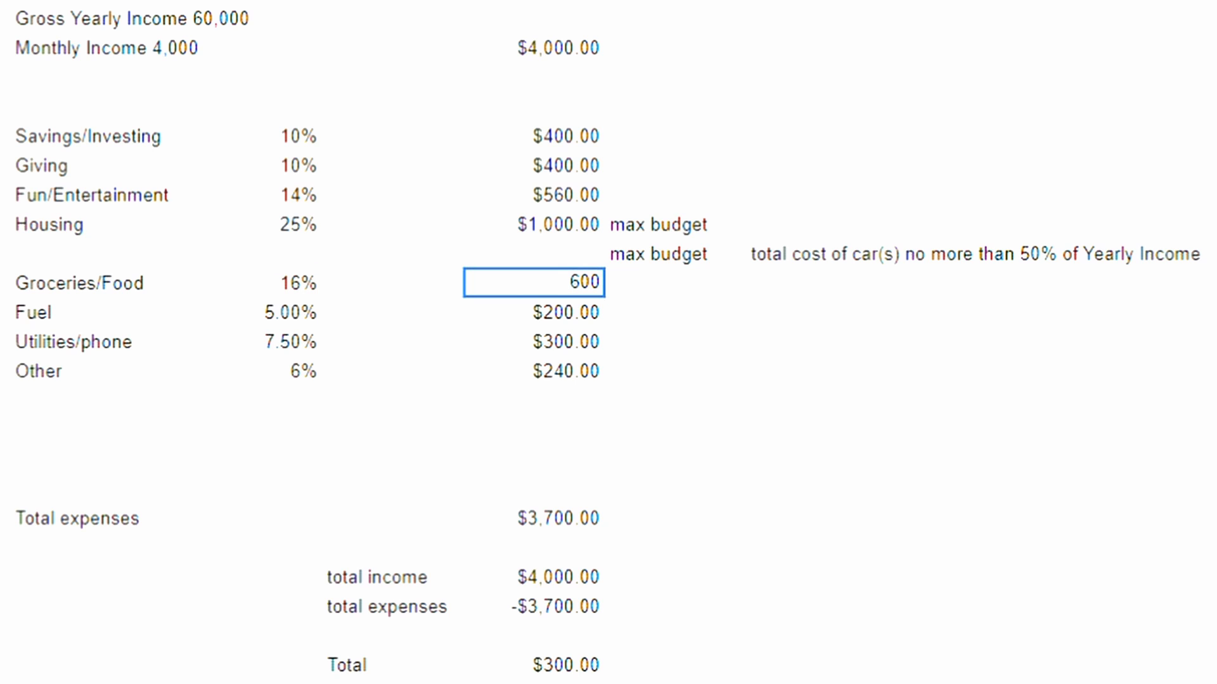
key(BackSpace)
key(BackSpace)
text(40)
key(Return)
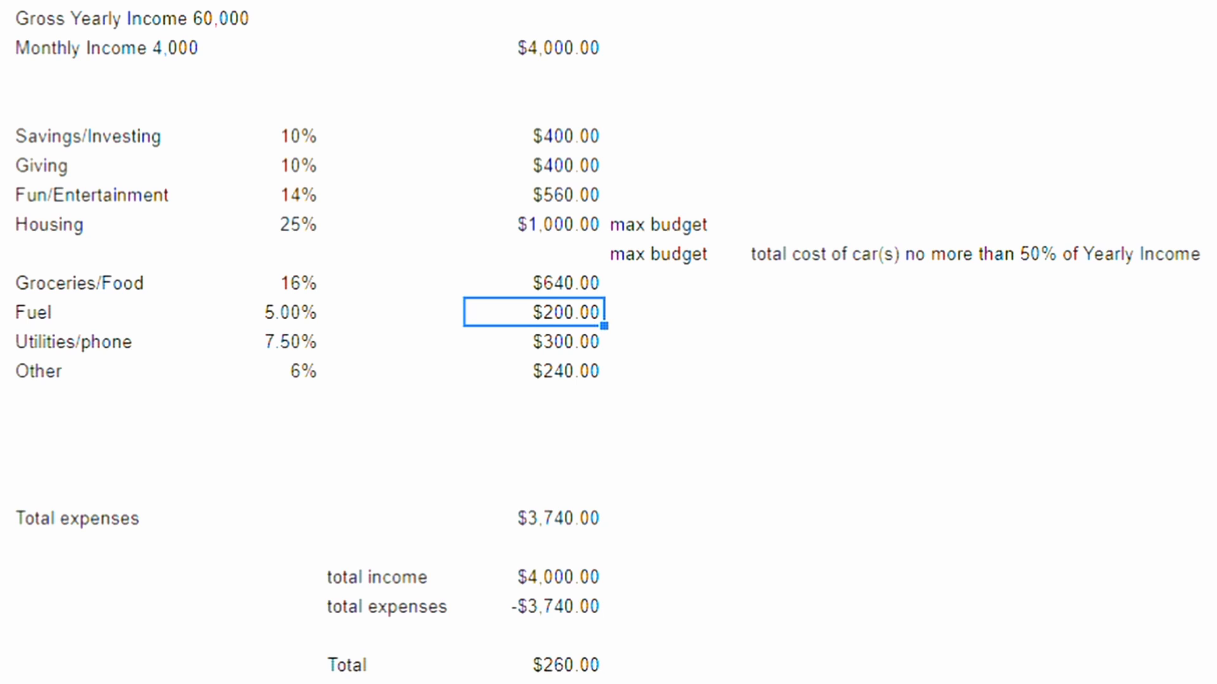
Step: Set the Other percentage to 7%
double_click(251, 370)
key(Left)
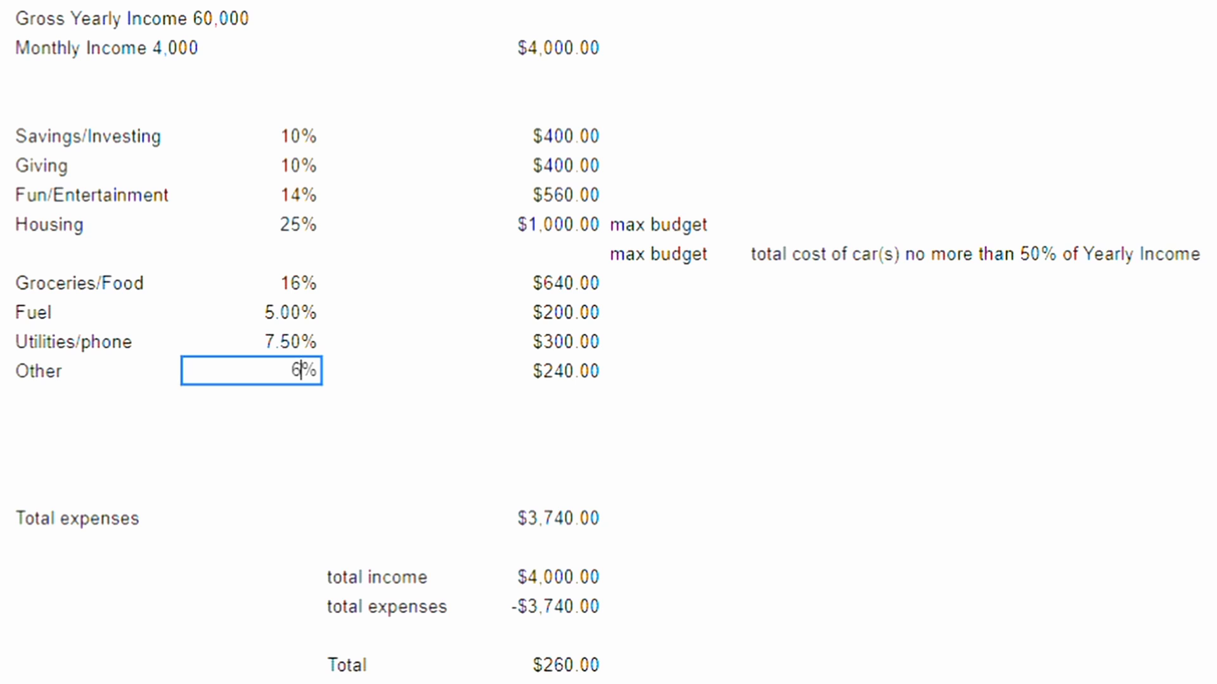
key(BackSpace)
text(7)
key(Return)
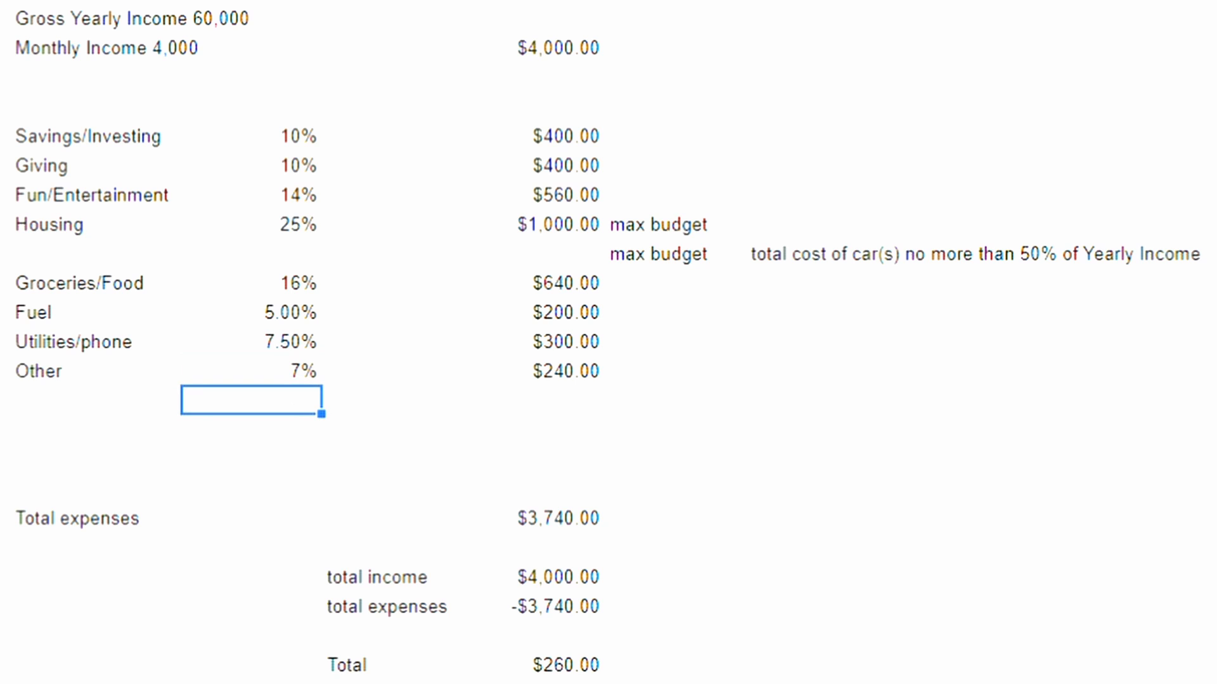
Step: Set the Other monthly amount to $260.00
double_click(534, 370)
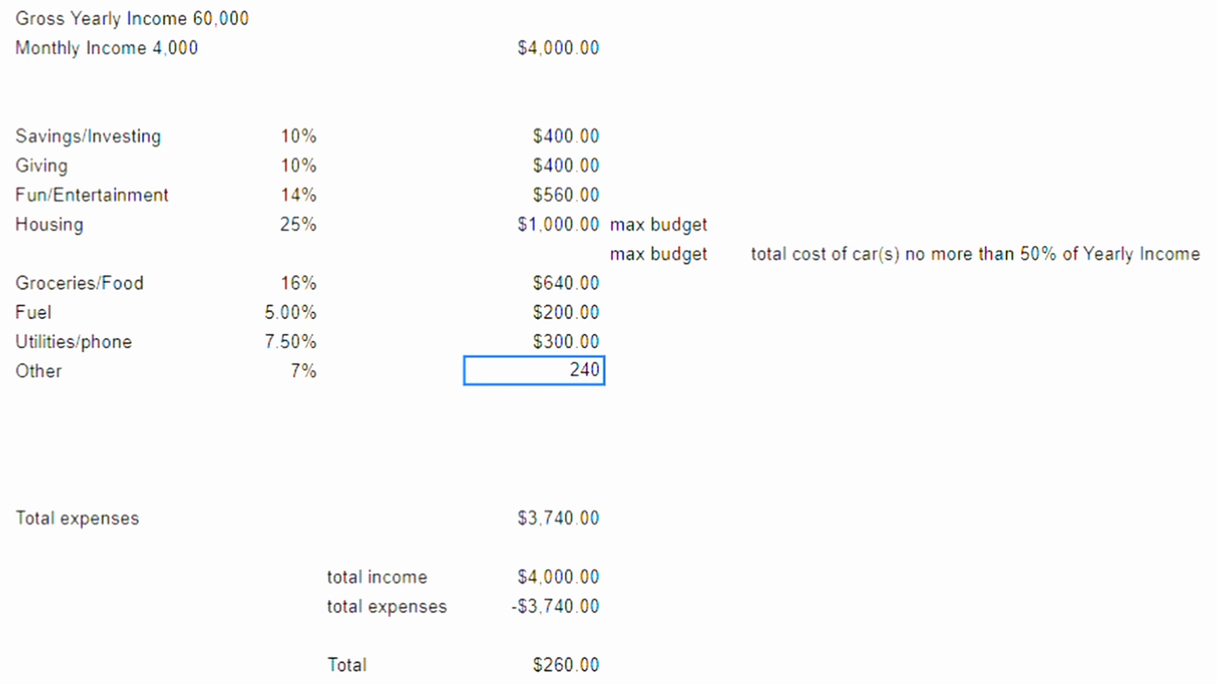
key(BackSpace)
key(BackSpace)
text(60)
key(Return)
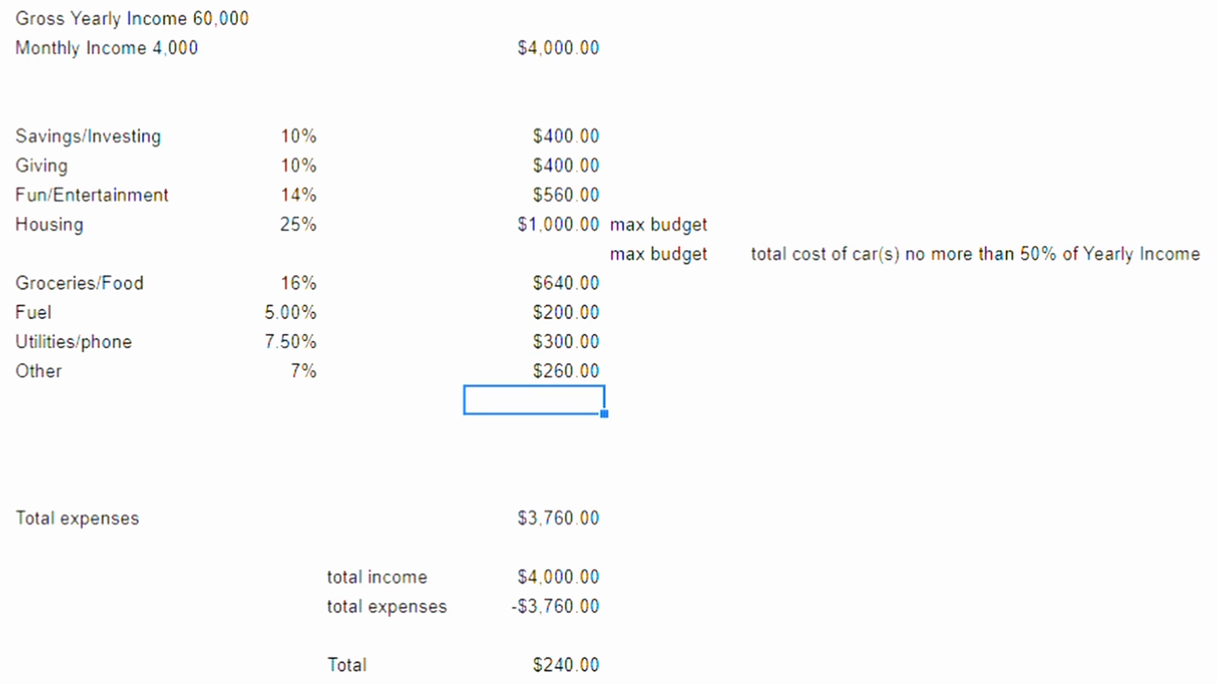
Step: Label the empty category row below Housing "Savings for new car!"
click(95, 254)
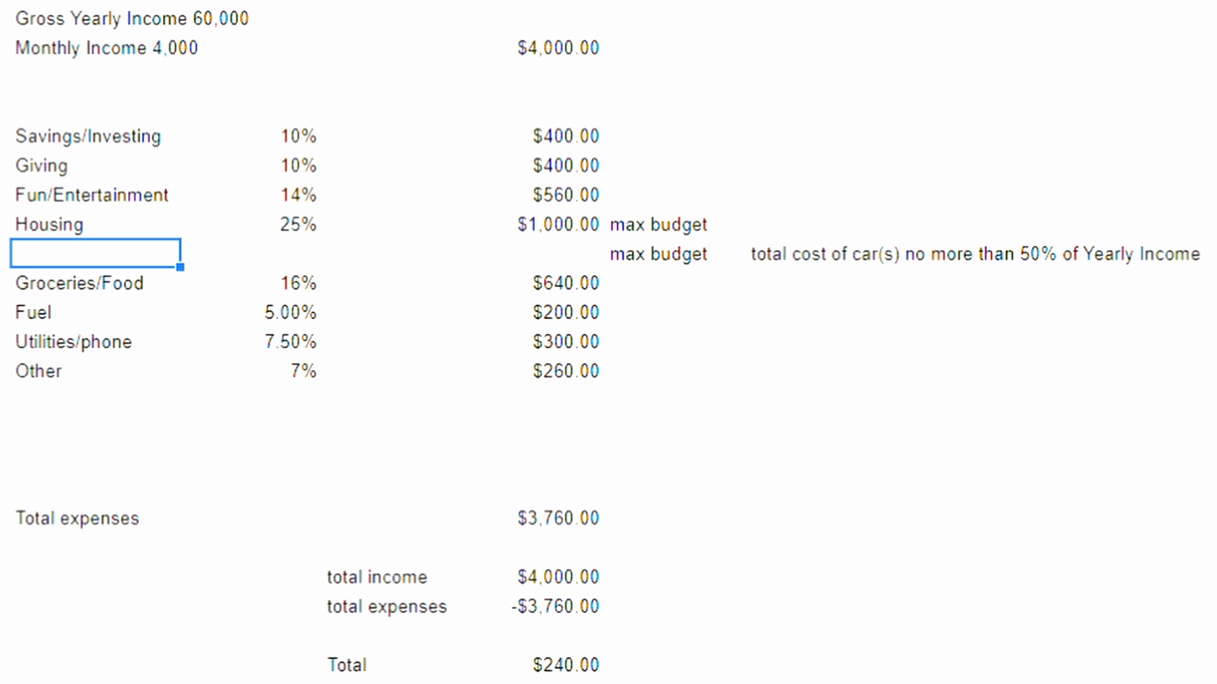
text(Savings)
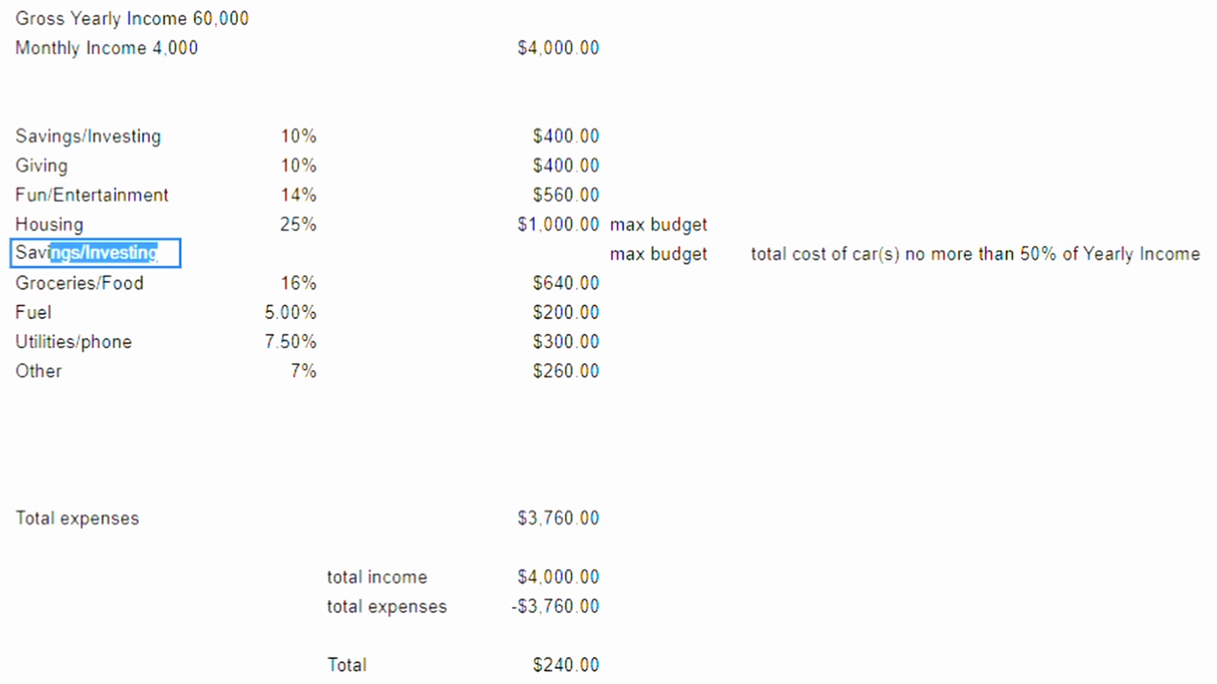
text( for)
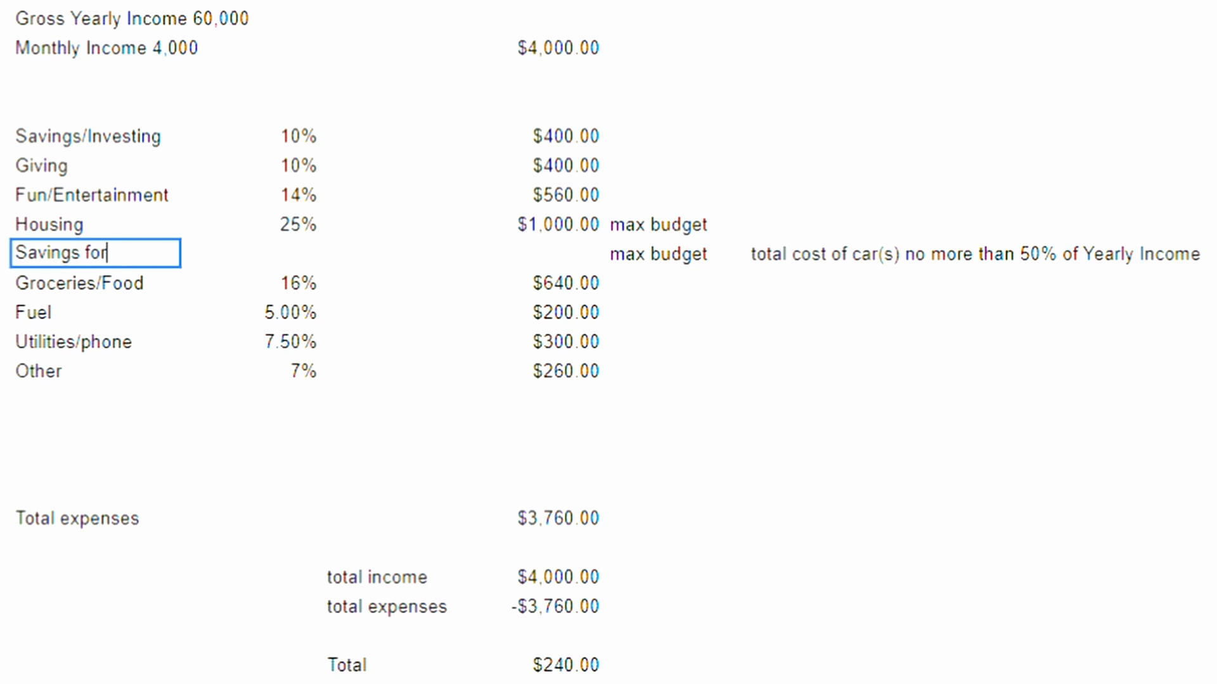
text( new car!)
click(395, 254)
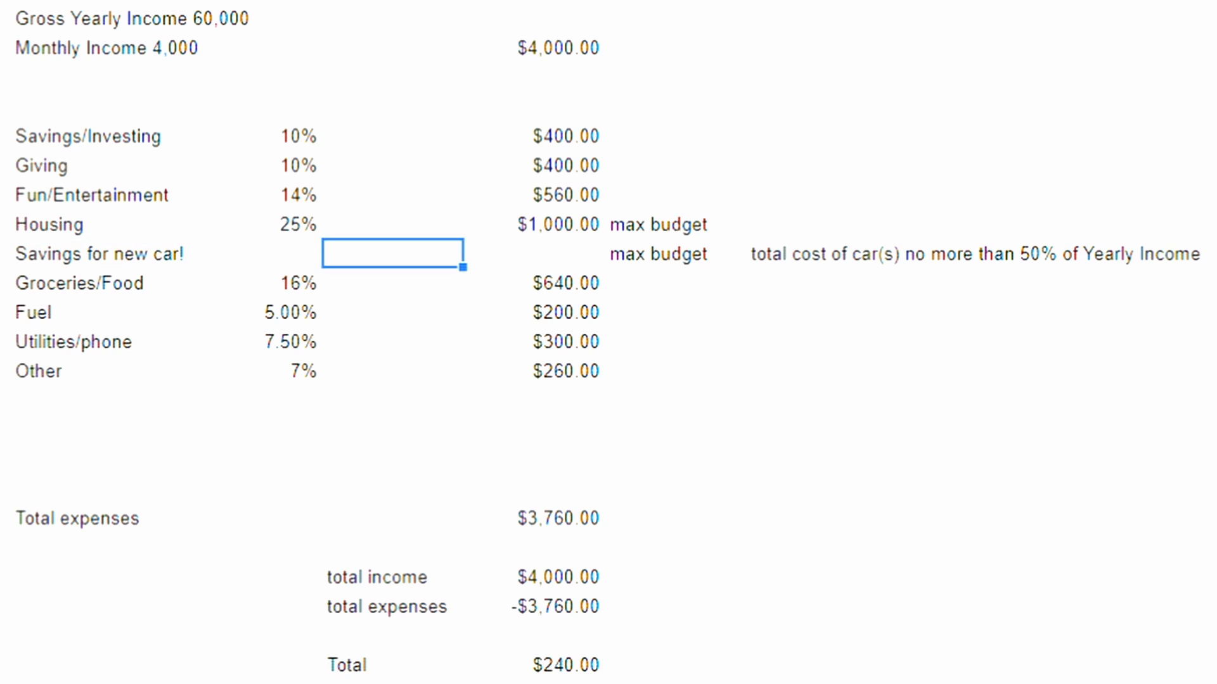
Step: Fill in the new car savings row with 6% and a monthly amount of $240.00
click(252, 254)
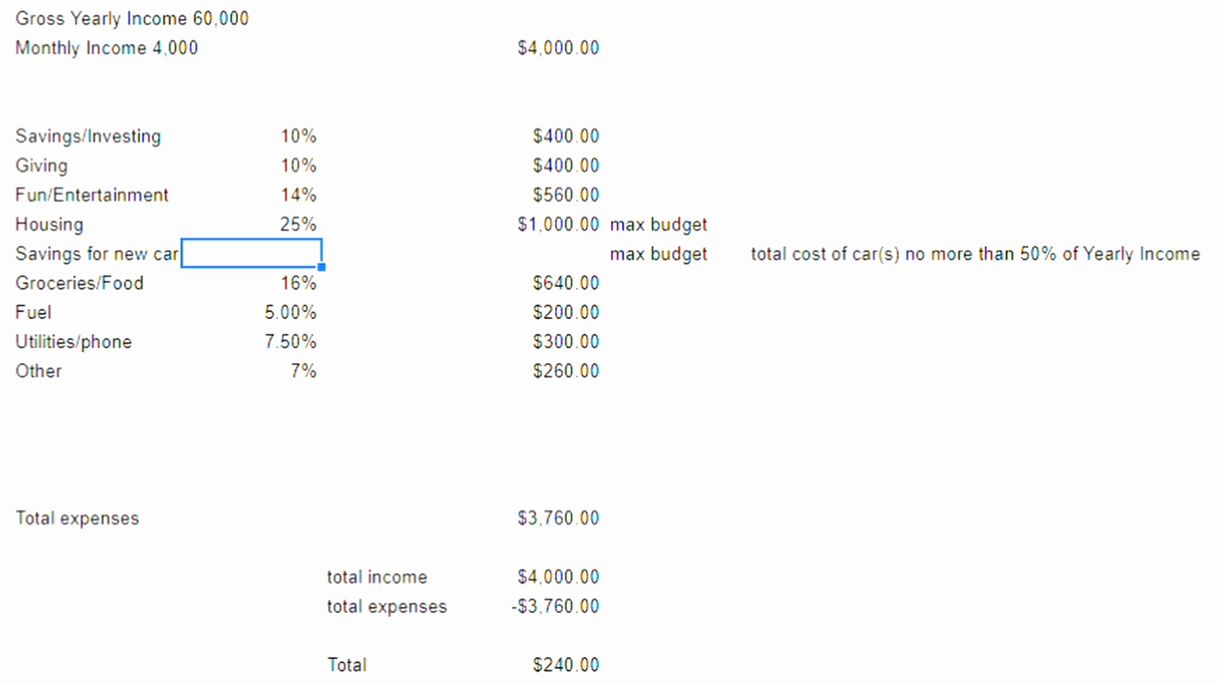
text(6%)
key(BackSpace)
key(Return)
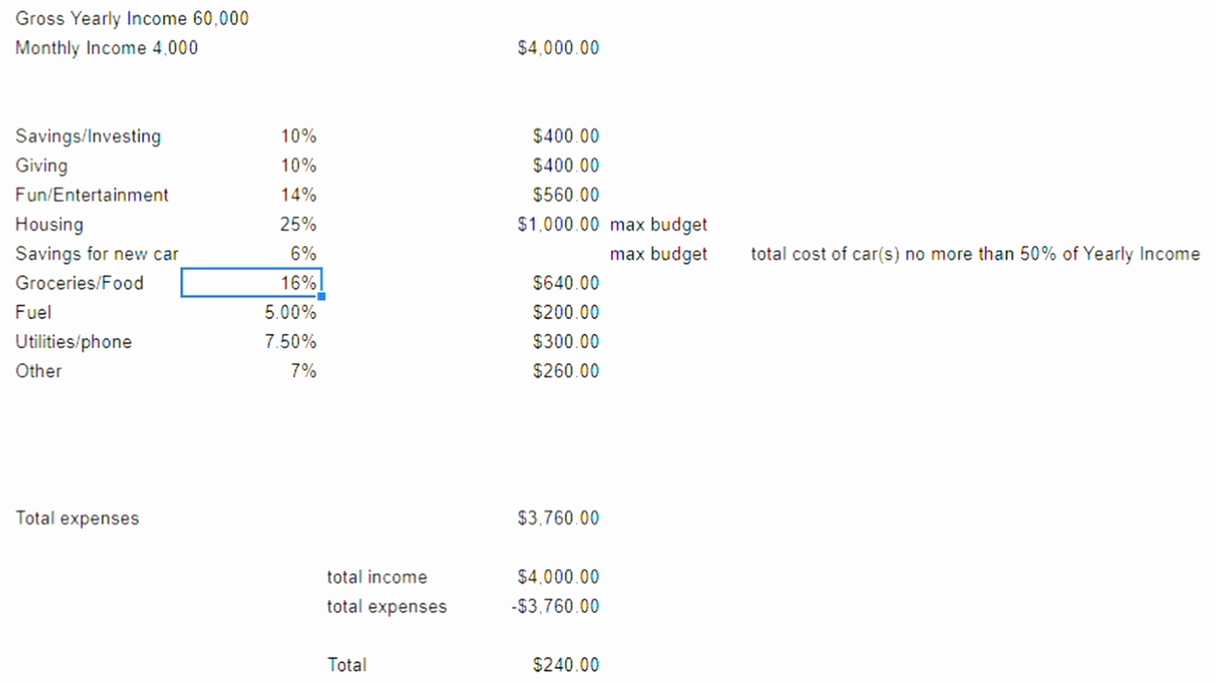
click(534, 254)
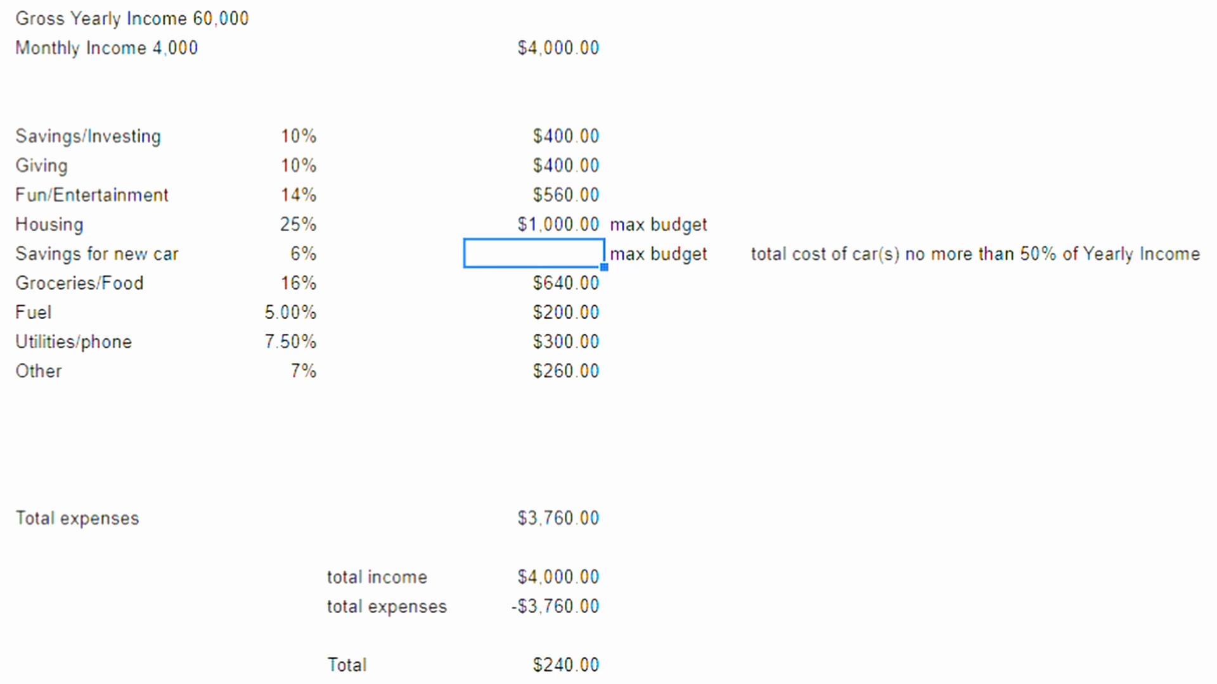
text(240)
key(Return)
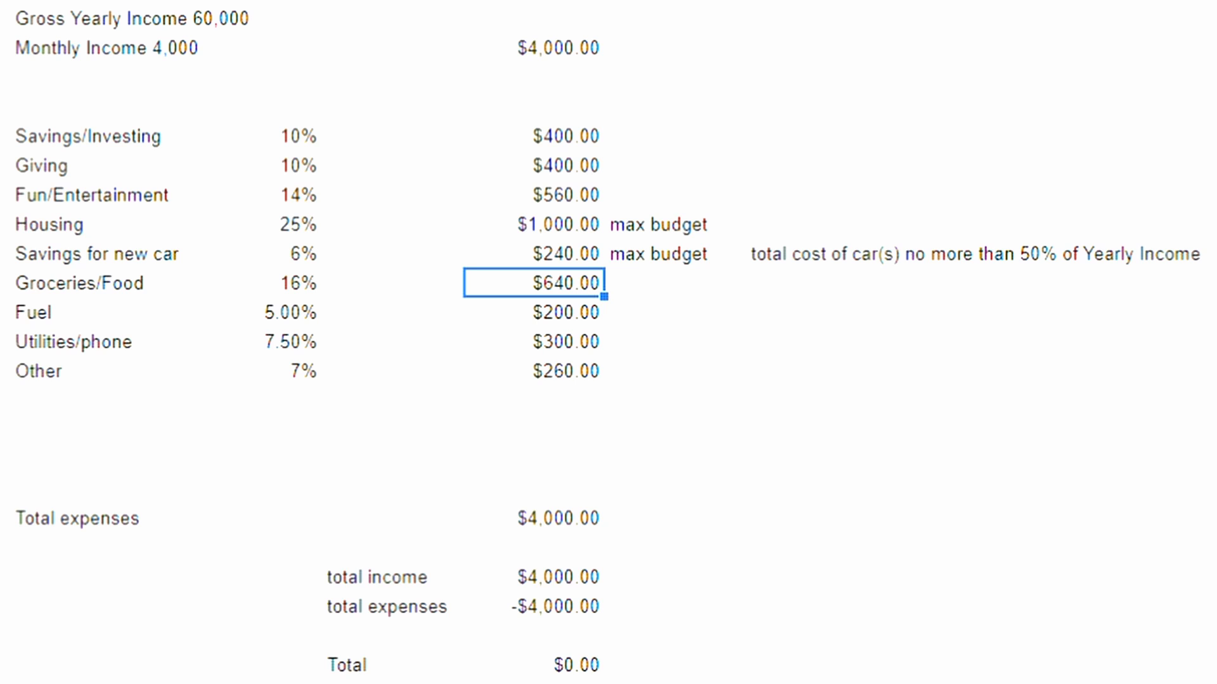
click(534, 254)
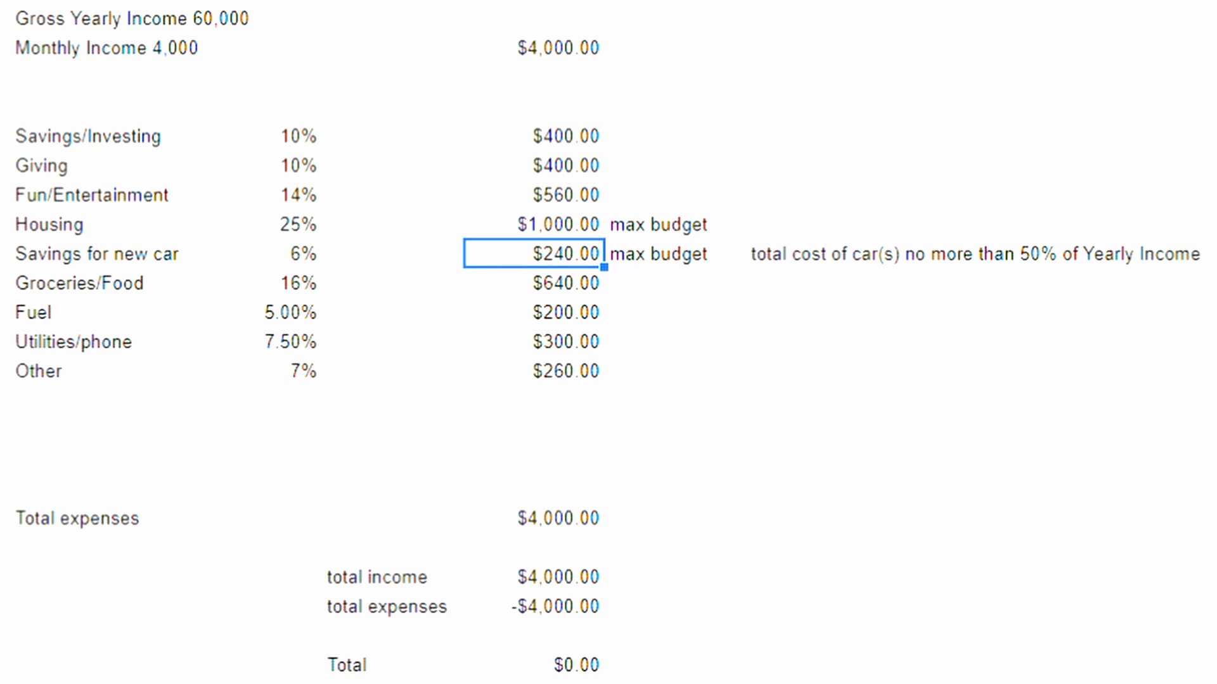